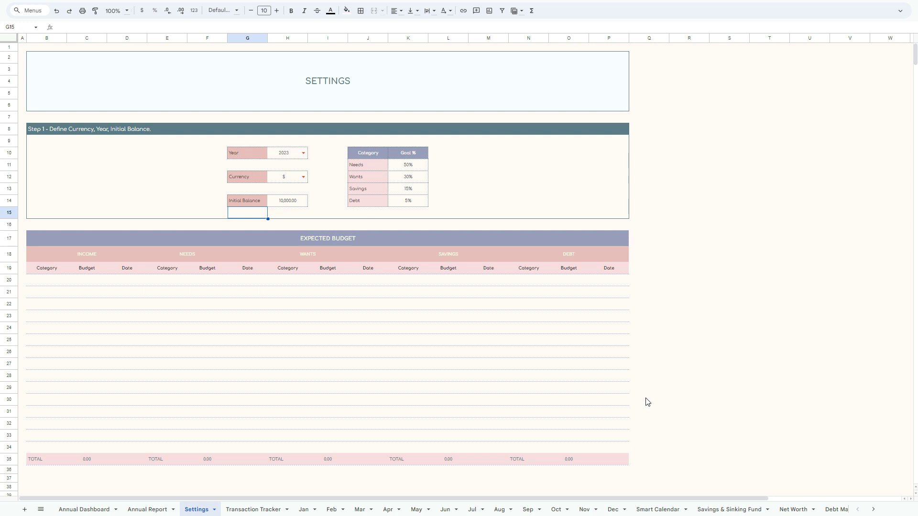
Review the goal categories and the Year and Currency choices, keeping 2023 and $.
click(357, 168)
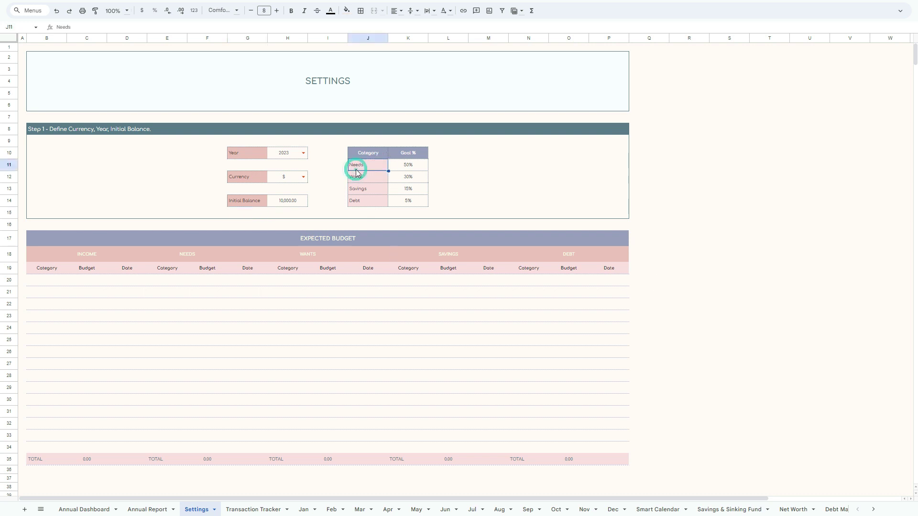
click(357, 173)
key(Down)
key(Down)
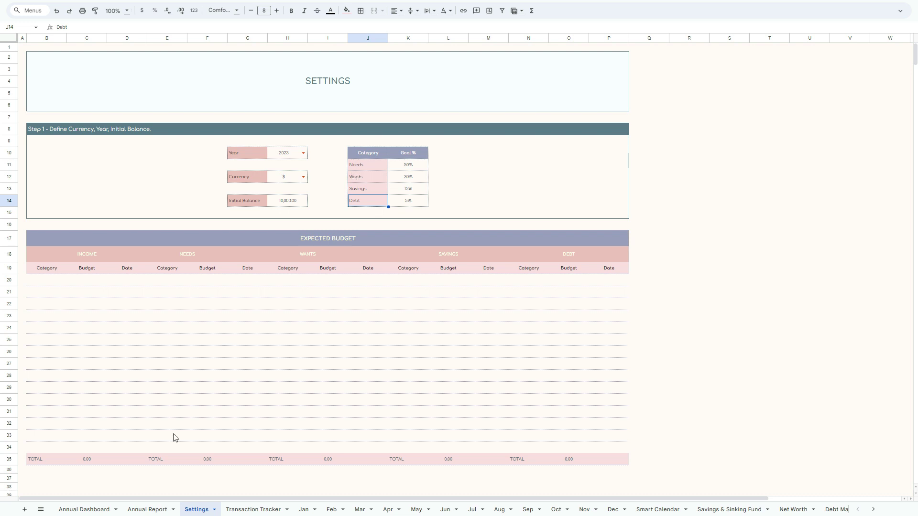
click(303, 153)
click(316, 153)
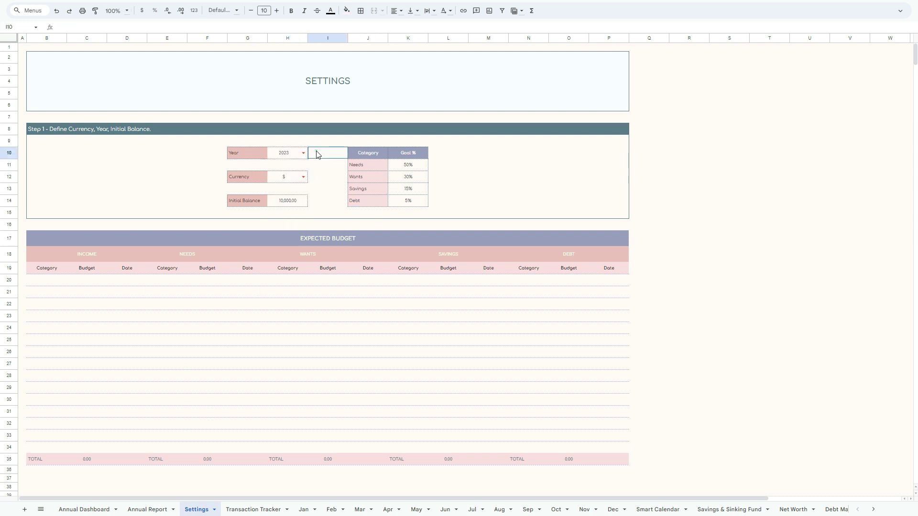
click(303, 177)
click(328, 176)
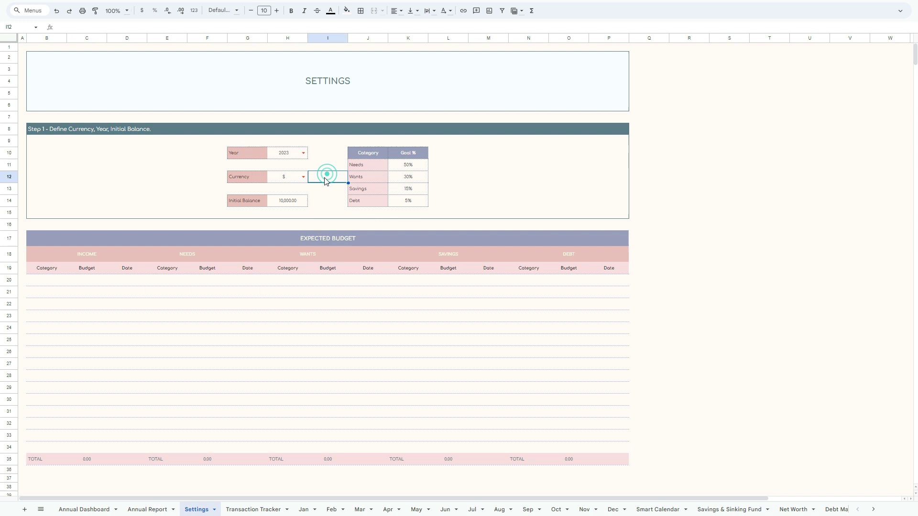
Change the Initial Balance from 10,000 to 5000.
click(300, 205)
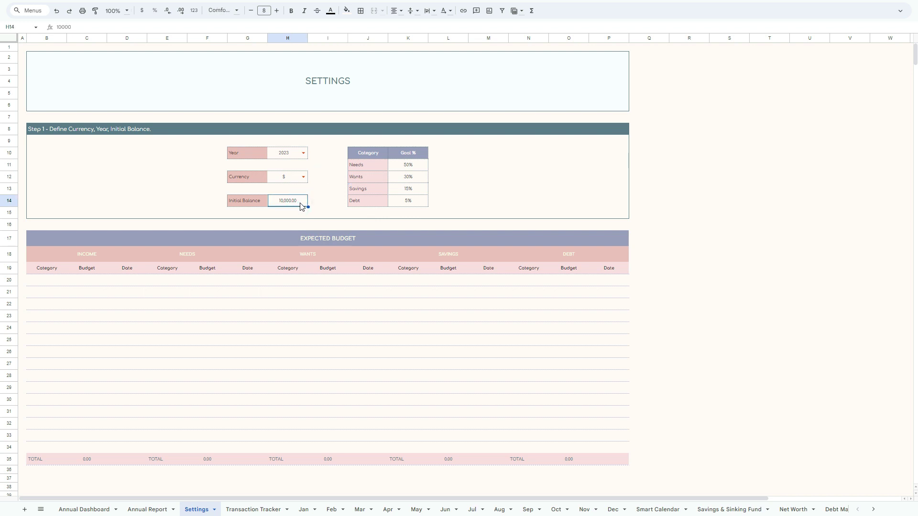
text(5000)
key(Return)
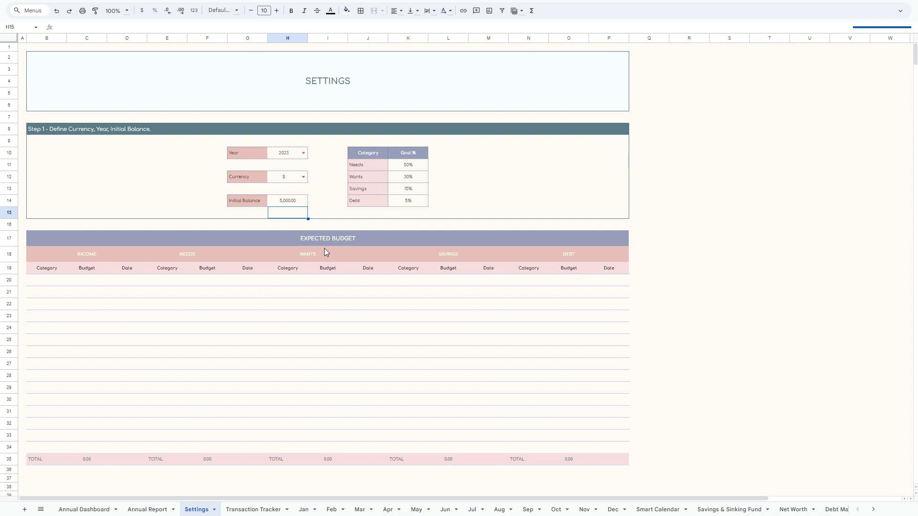
click(423, 164)
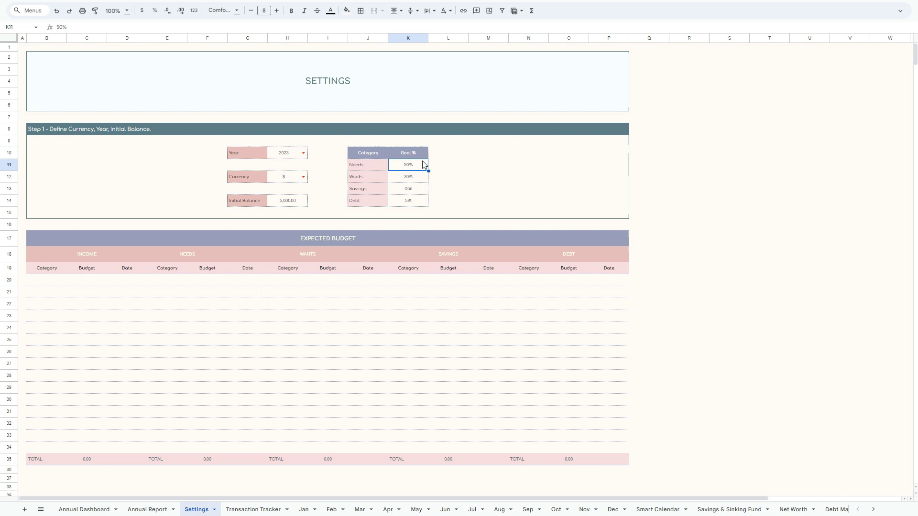
key(Left)
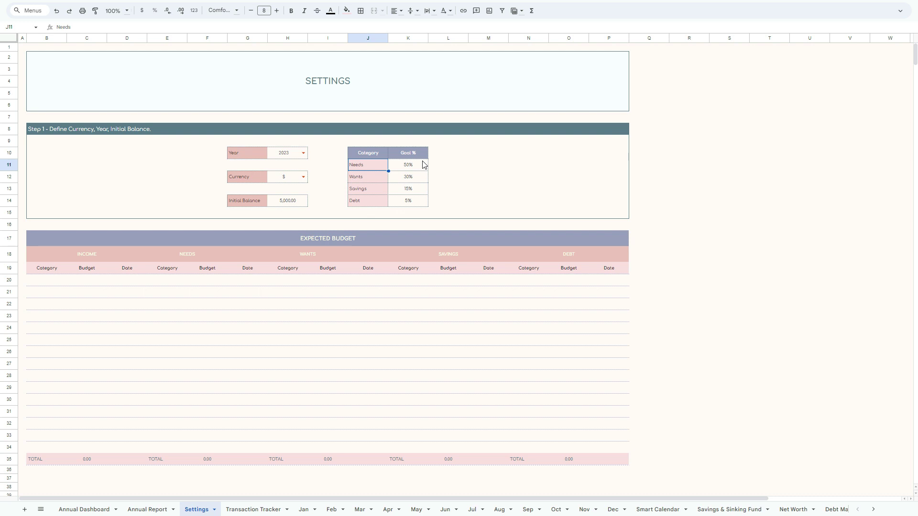
click(423, 165)
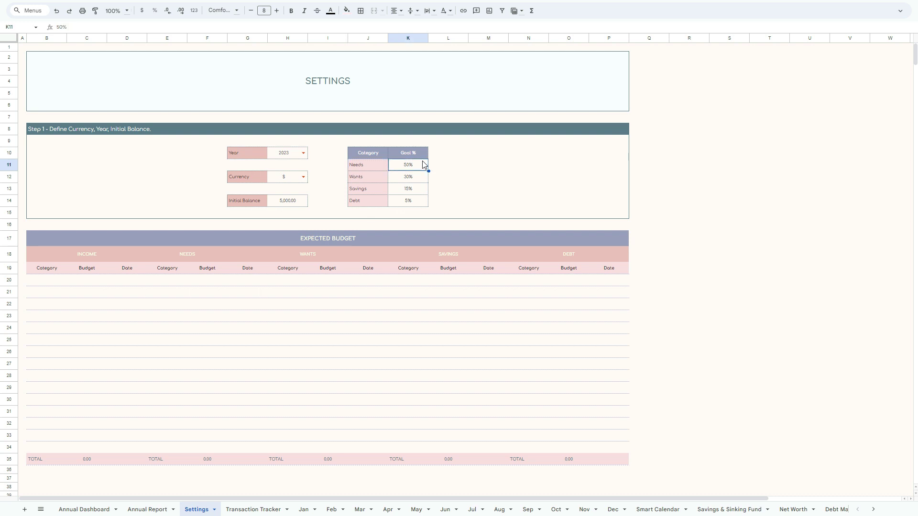
key(Left)
click(422, 164)
key(shift+Down)
key(shift+Down)
key(shift+Down)
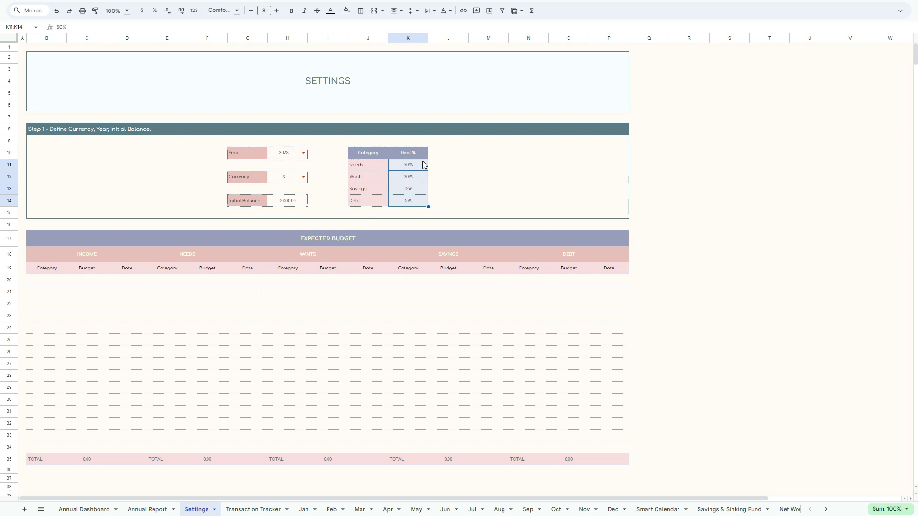
click(422, 164)
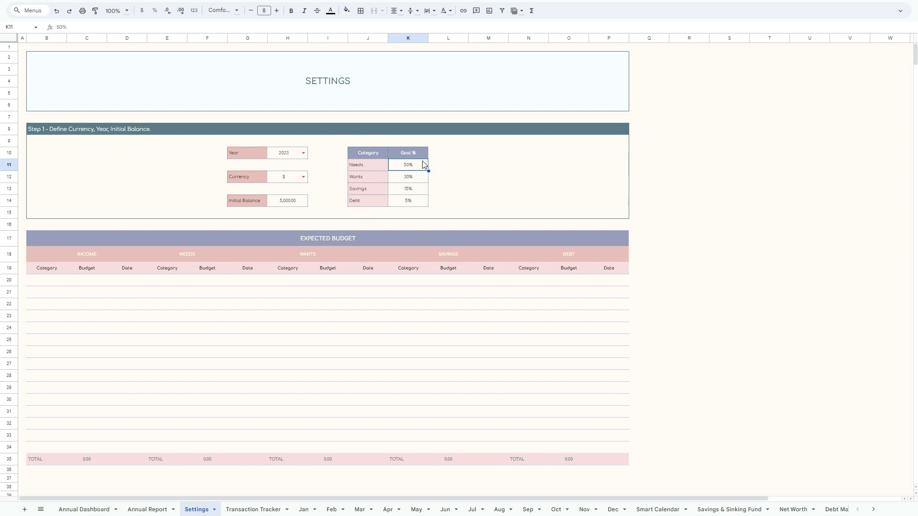
Enter the income budget row: My job, 5,000, date 4.
click(38, 272)
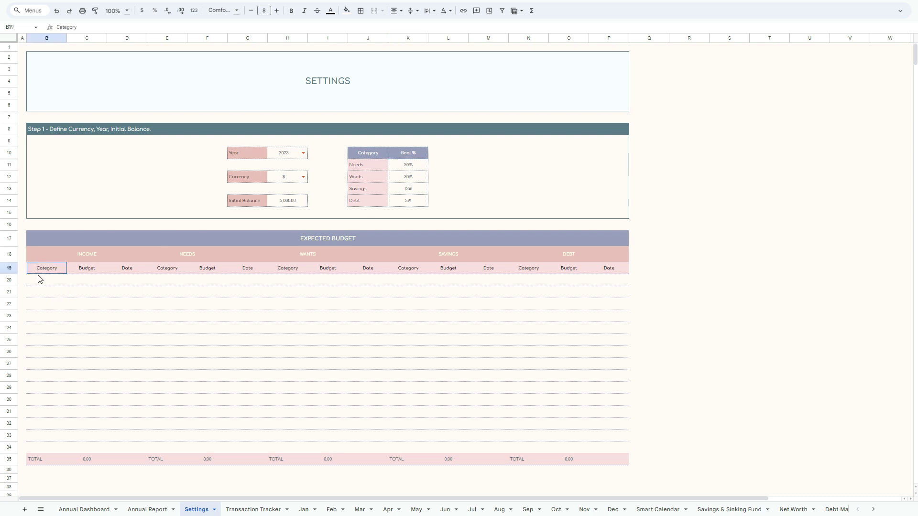
click(39, 279)
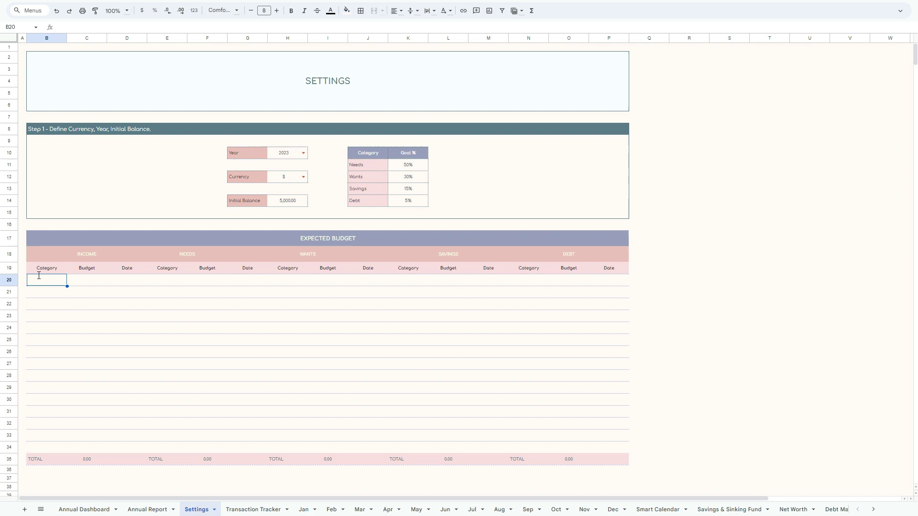
text(M)
text(y job)
key(Return)
click(39, 280)
key(Tab)
text(5)
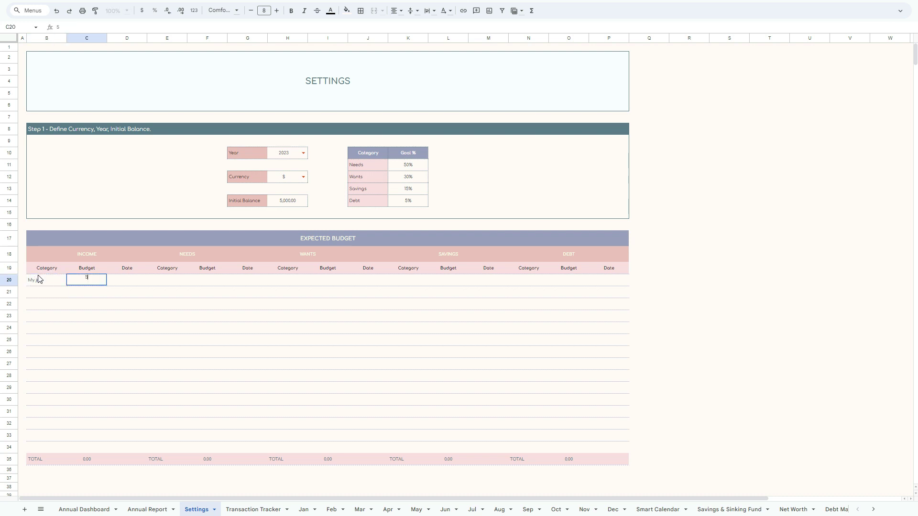
text(,000)
key(Return)
key(Up)
key(Right)
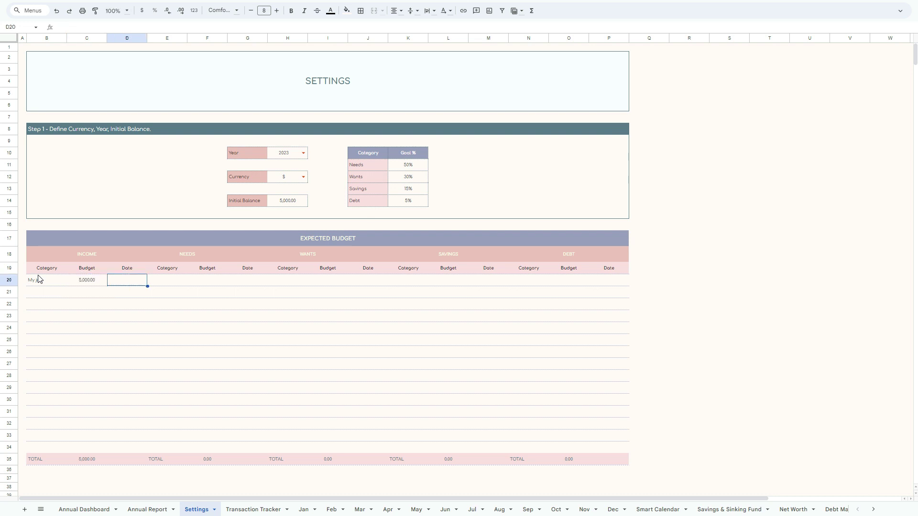
text(4)
key(Return)
Add the Needs entry Morgage with budget 2,000 and date 7.
key(Right)
key(Up)
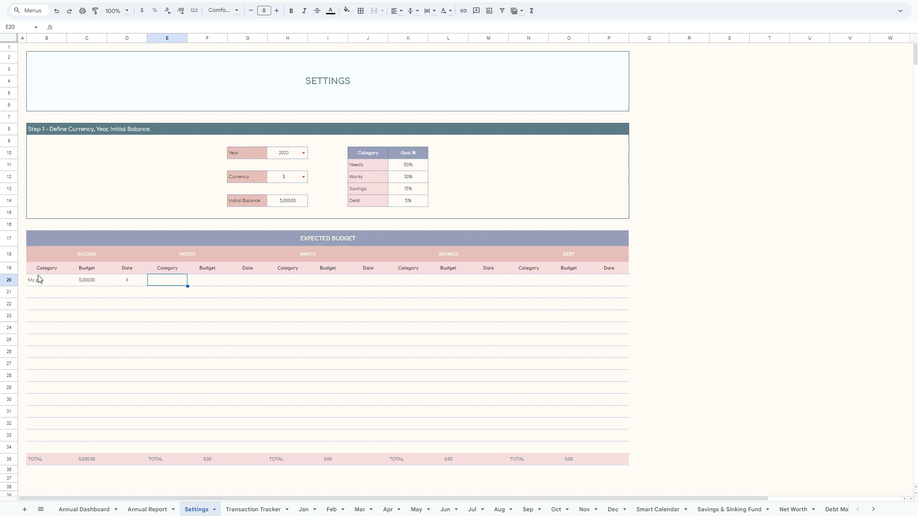
text(Morgage)
key(Tab)
text(2)
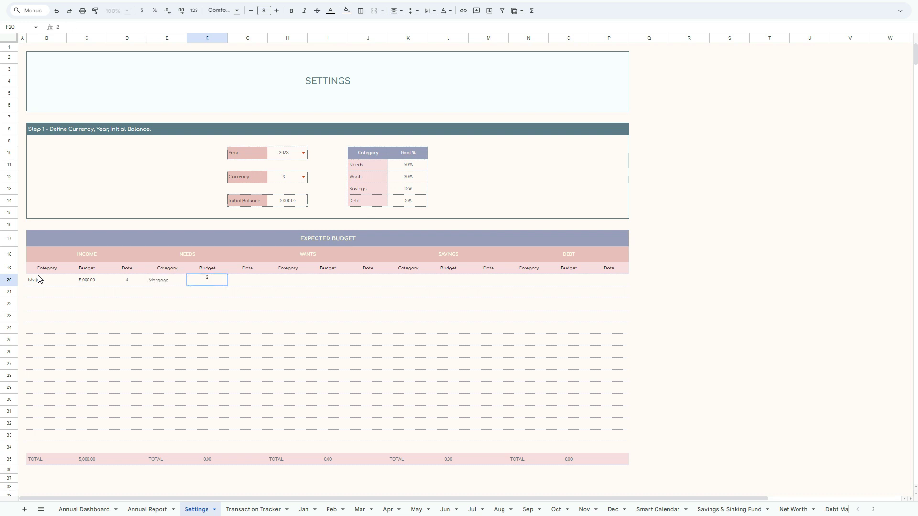
text(,000)
key(Tab)
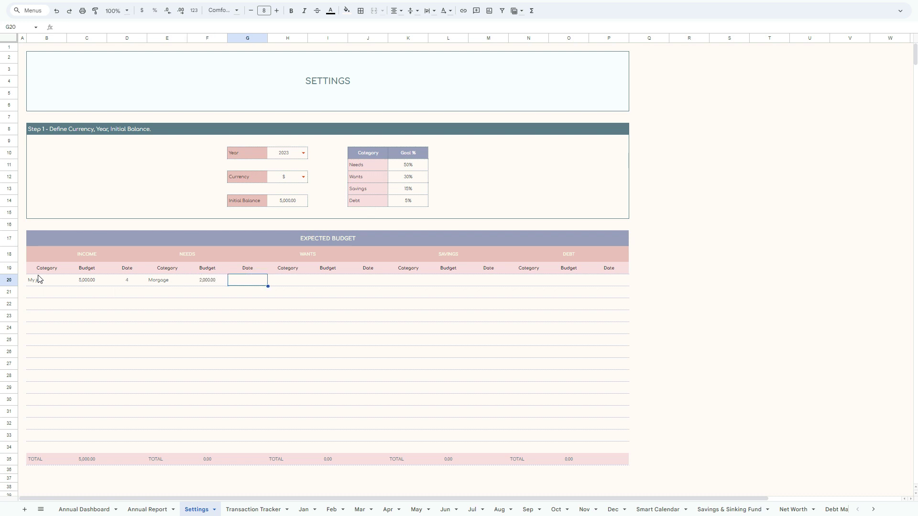
text(7)
key(Tab)
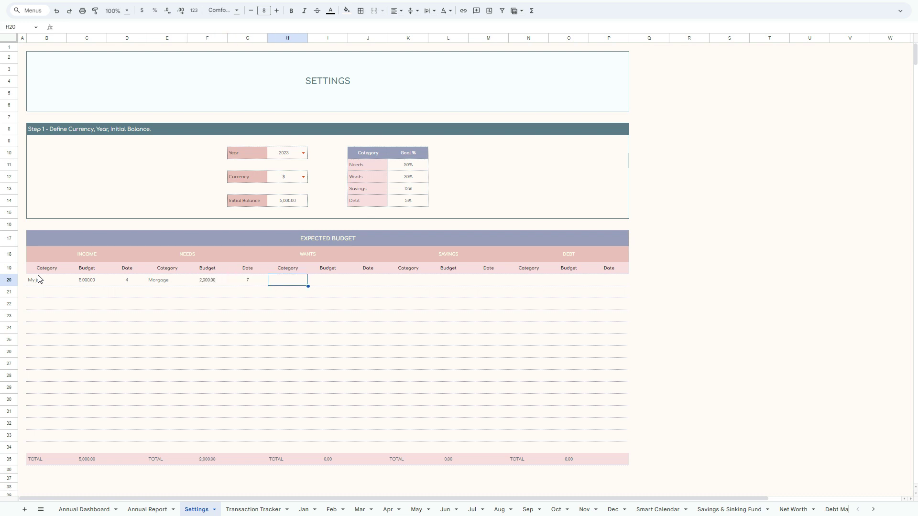
Add Wants Shopping 300 on day 20 and Savings Emergency Fund 300 on day 26.
text(S)
text(hoppi)
text(ing)
key(Tab)
text(30)
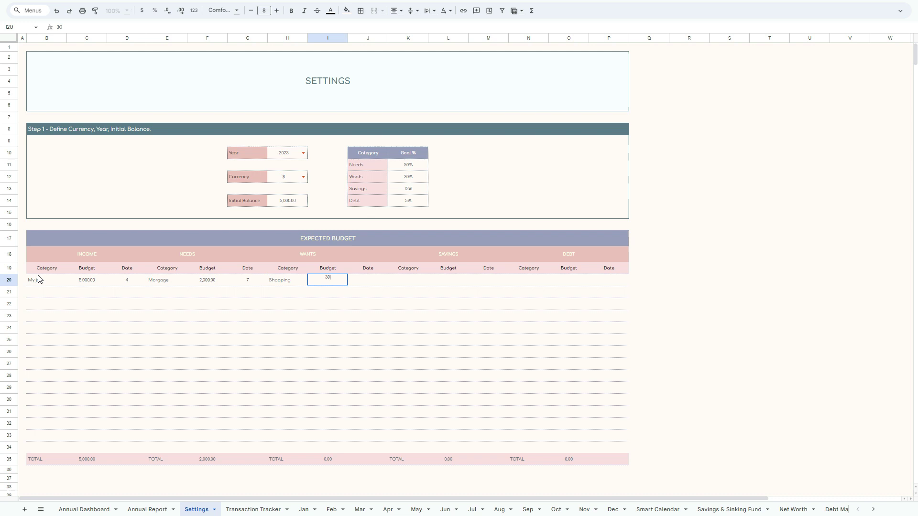
text(0)
key(Tab)
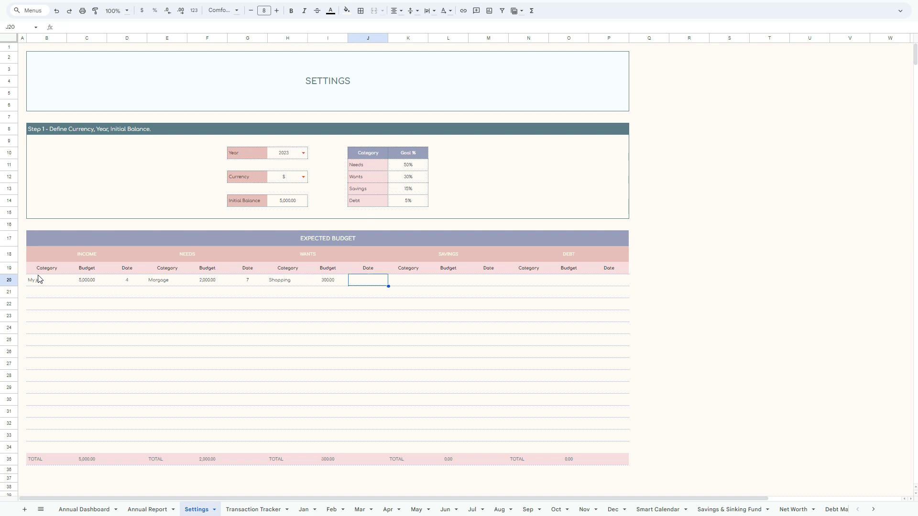
text(20)
key(Tab)
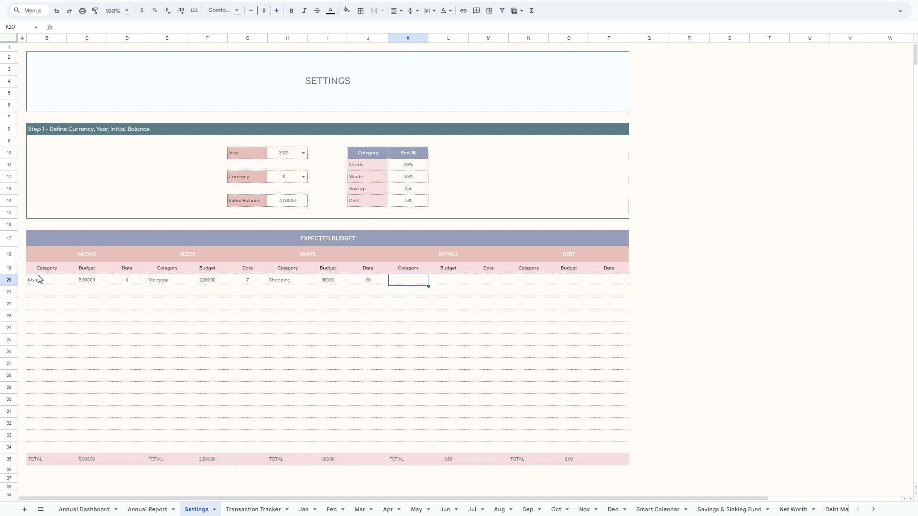
text(Emergency)
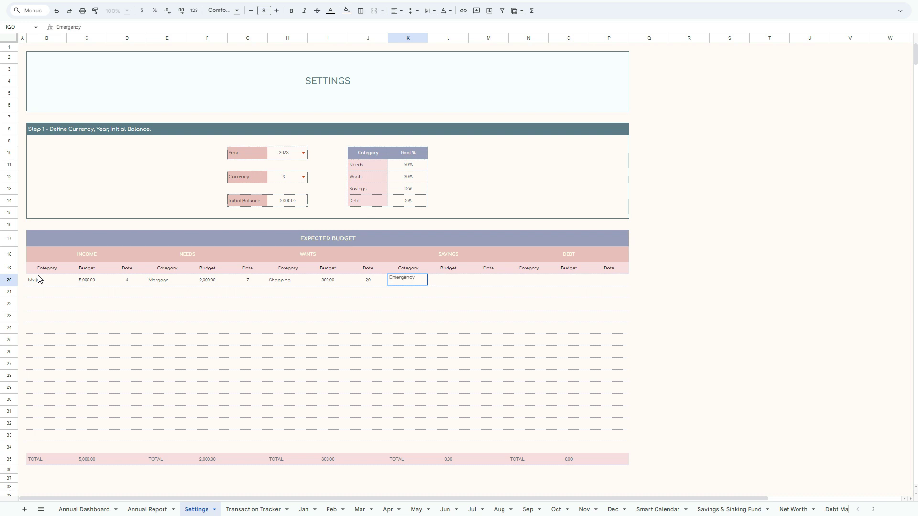
text( Fund)
key(Tab)
text(300)
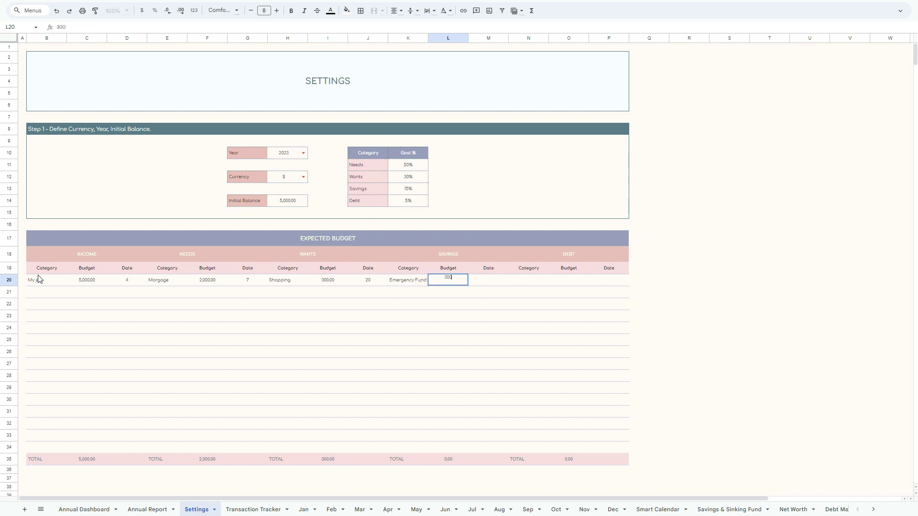
key(Tab)
text(26)
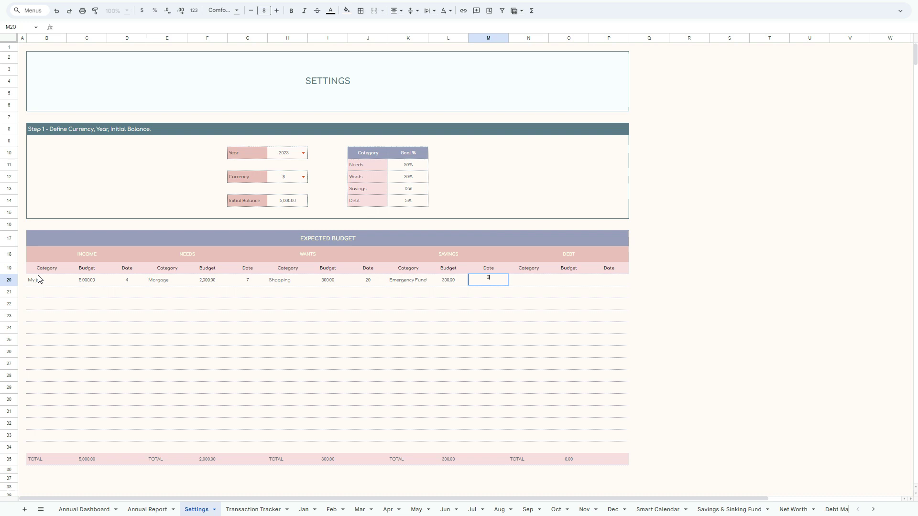
key(Tab)
Add the Debt entry Student Loan with budget 100 and date 24.
text(S)
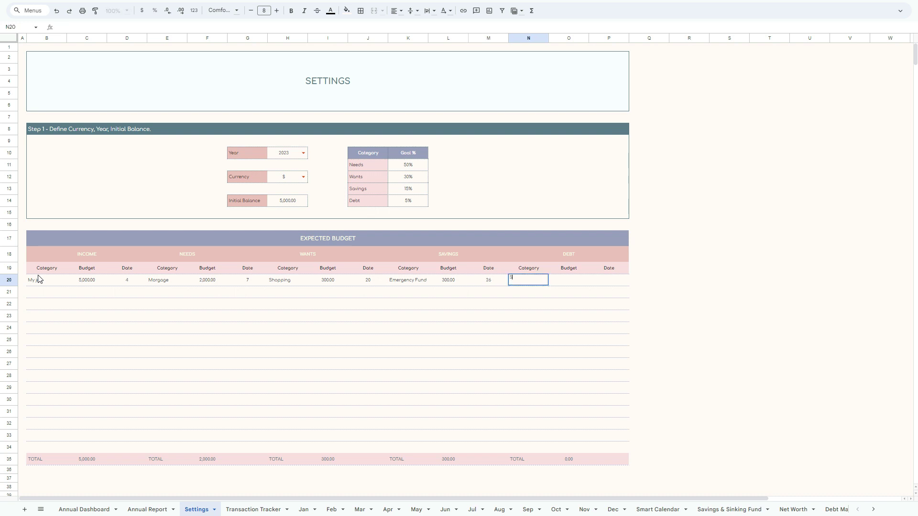
text(tudent loand)
key(BackSpace)
key(BackSpace)
key(BackSpace)
text(Lo)
key(Tab)
text(100)
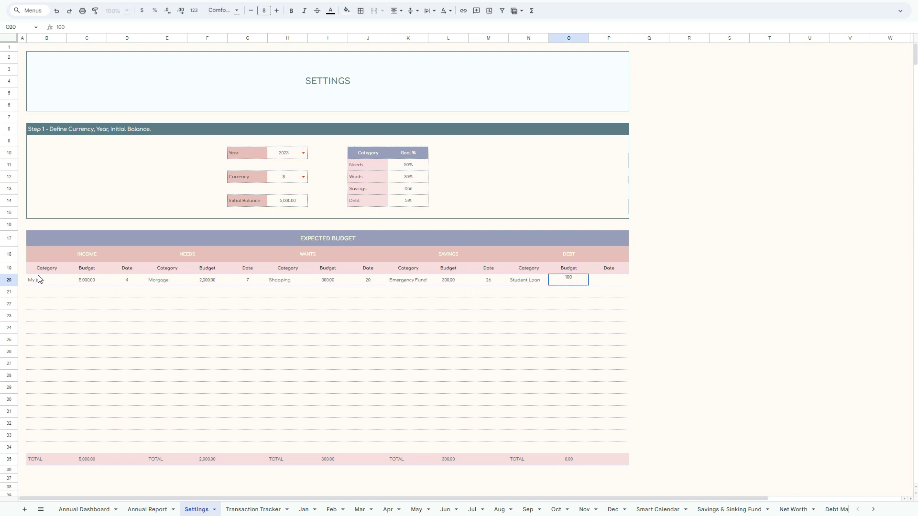
key(Tab)
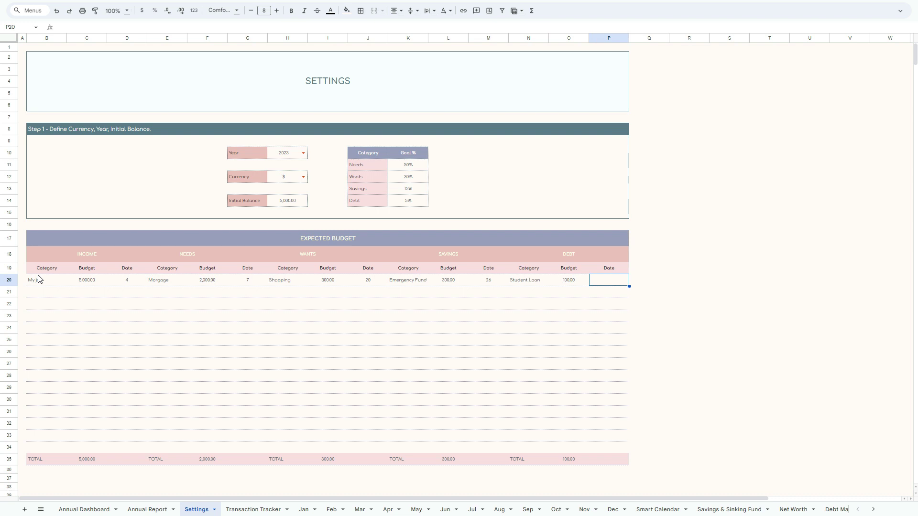
text(24)
key(Return)
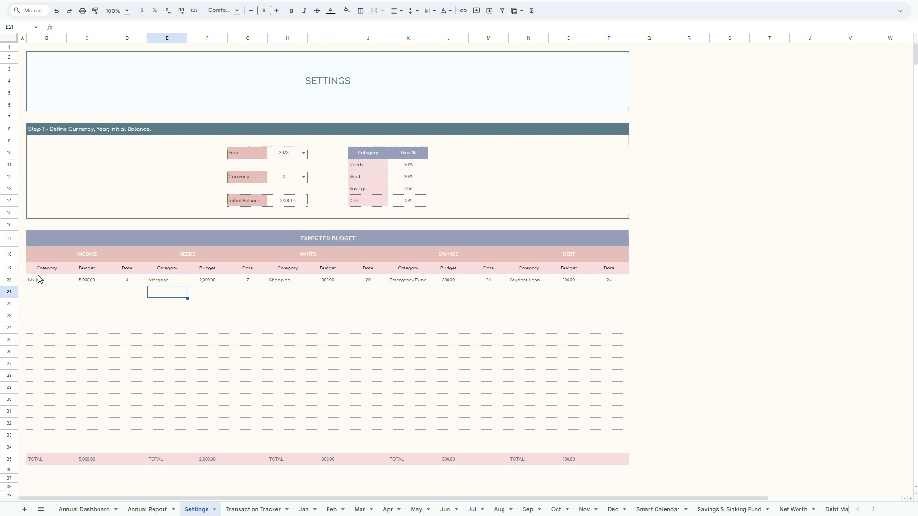
Look back over the expected budget row, checking the Morgage and income entries.
key(Left)
key(Up)
key(Left)
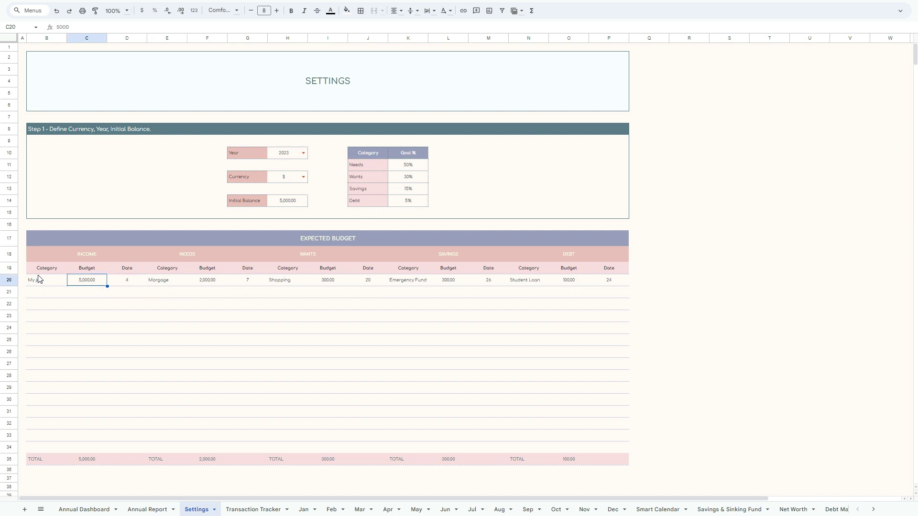
key(Left)
key(Down)
key(Down)
key(Up)
key(Right)
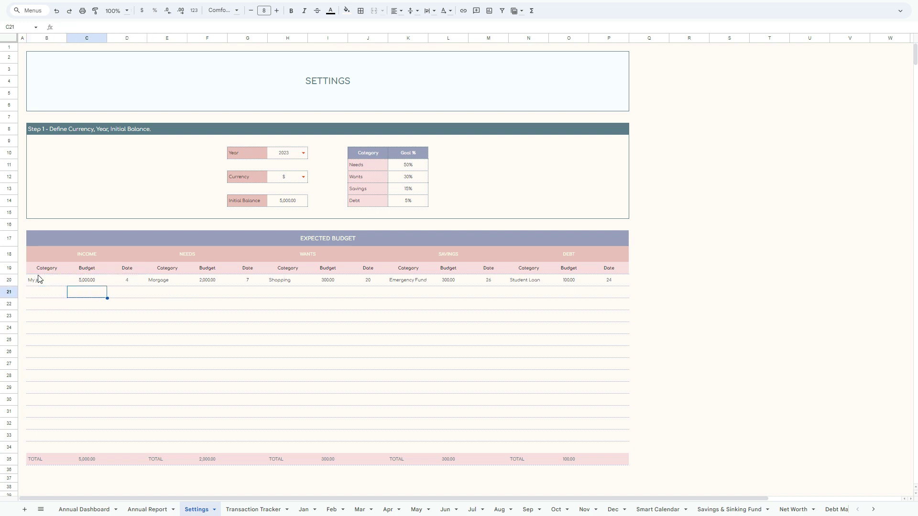
key(Up)
key(Right)
key(Right)
key(Right)
key(Right)
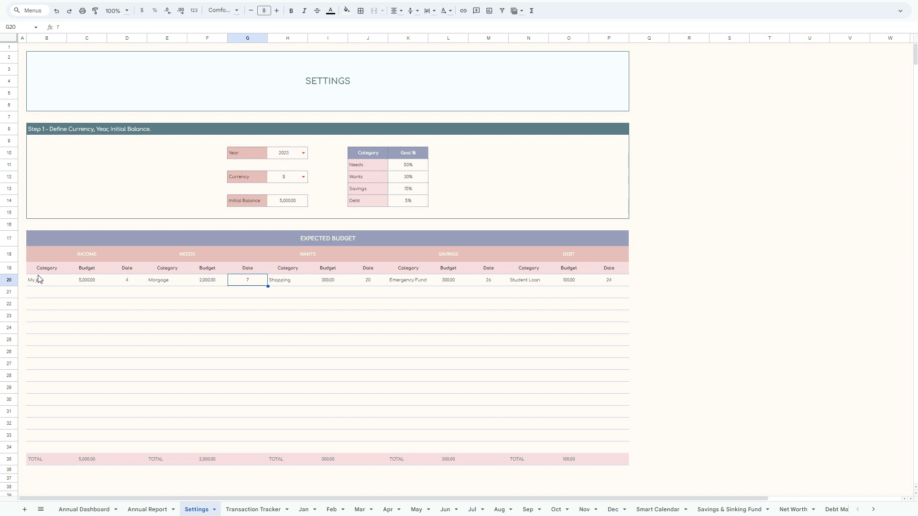
key(Left)
key(Left)
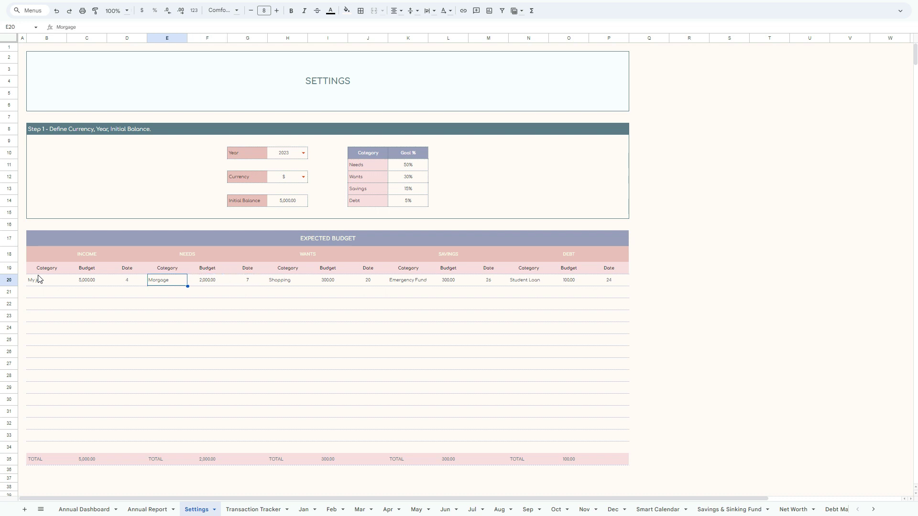
key(Left)
key(Left)
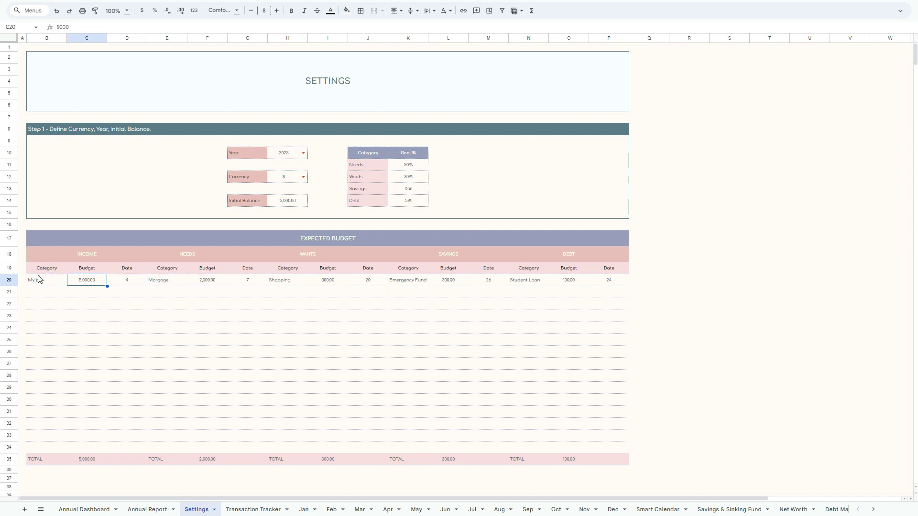
key(Right)
key(Right)
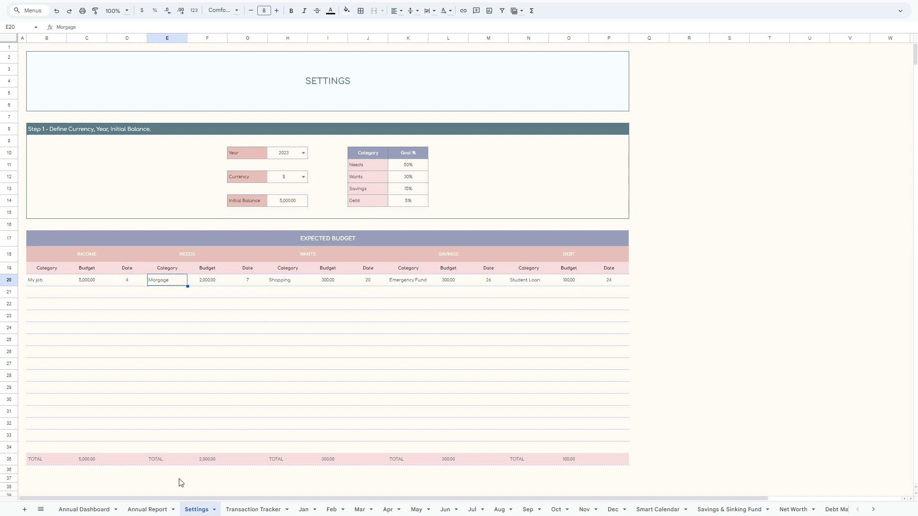
On the Transaction Tracker, record 1 Jan 2023, 5000, INCOME, My job.
click(233, 510)
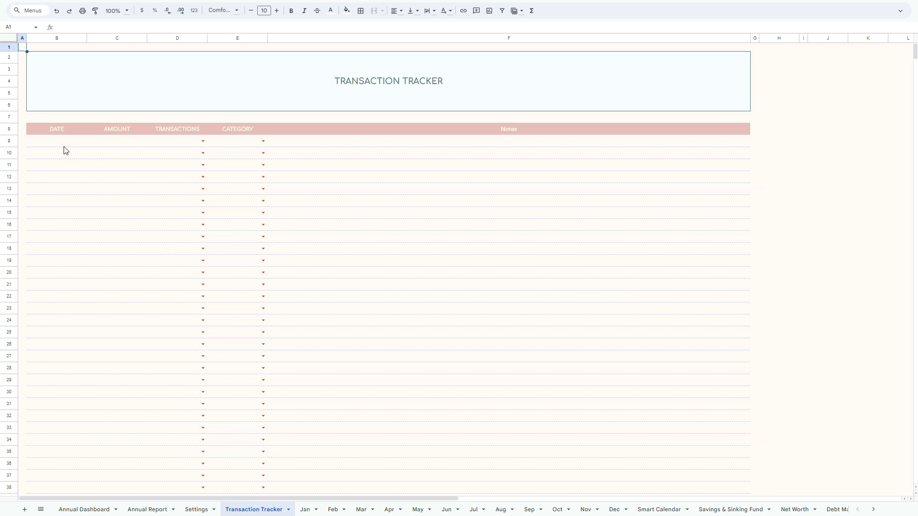
click(47, 132)
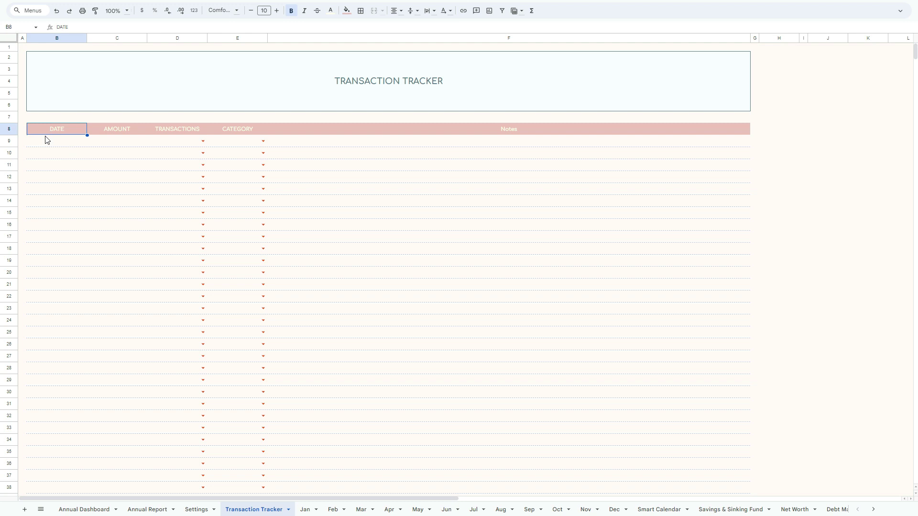
click(47, 140)
text(1)
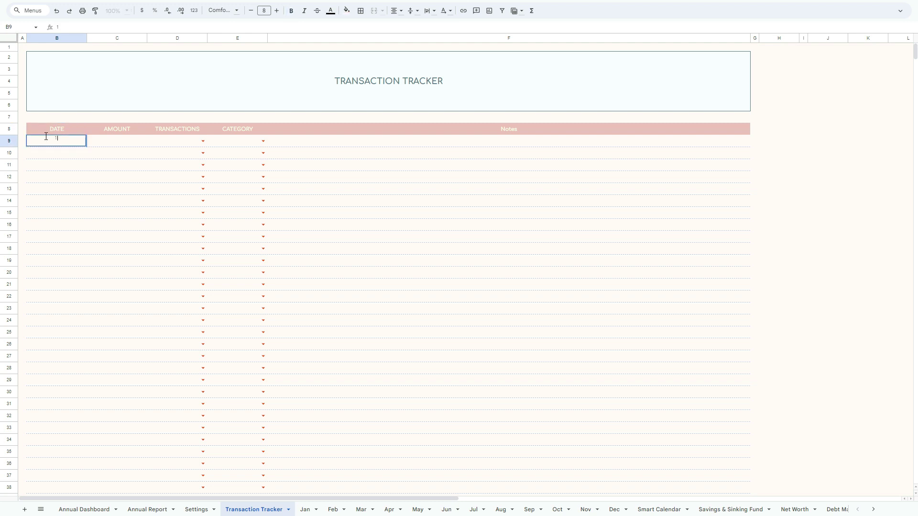
text( Jan 2023)
key(Tab)
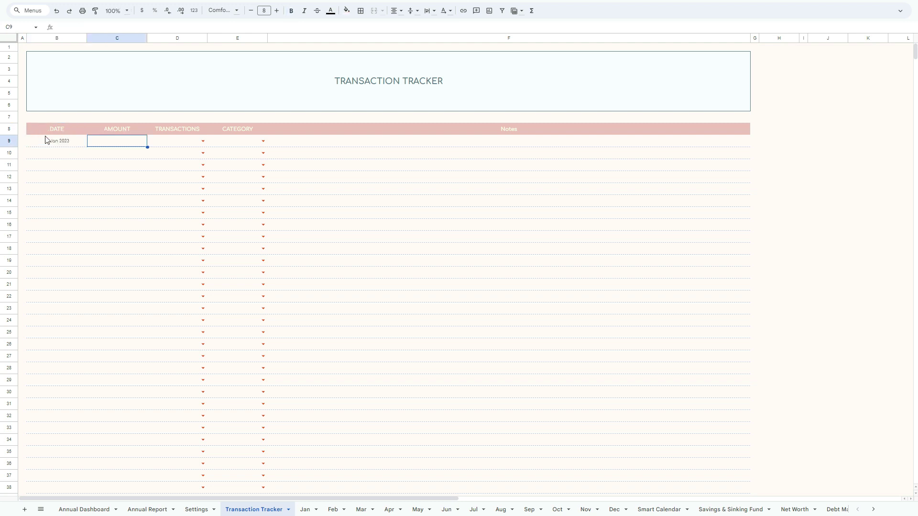
text(5000)
key(Tab)
key(Return)
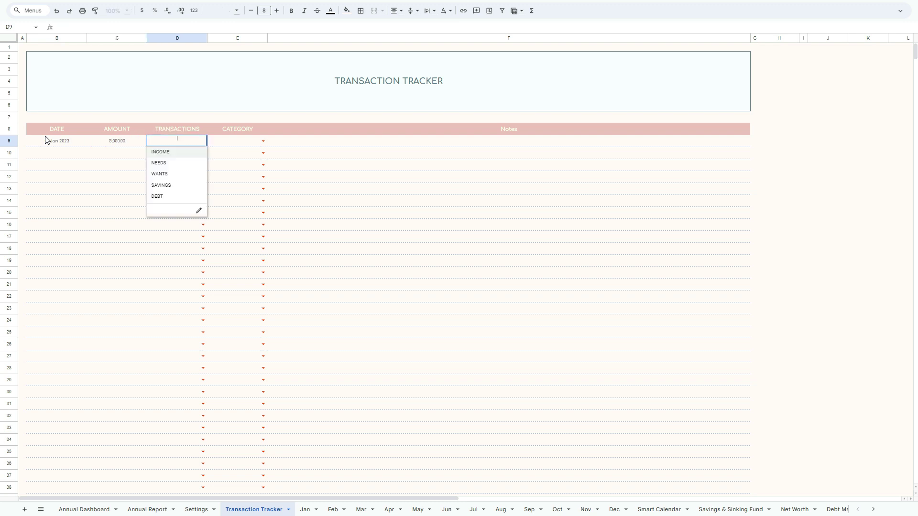
key(Return)
key(Right)
key(Right)
key(Right)
key(Up)
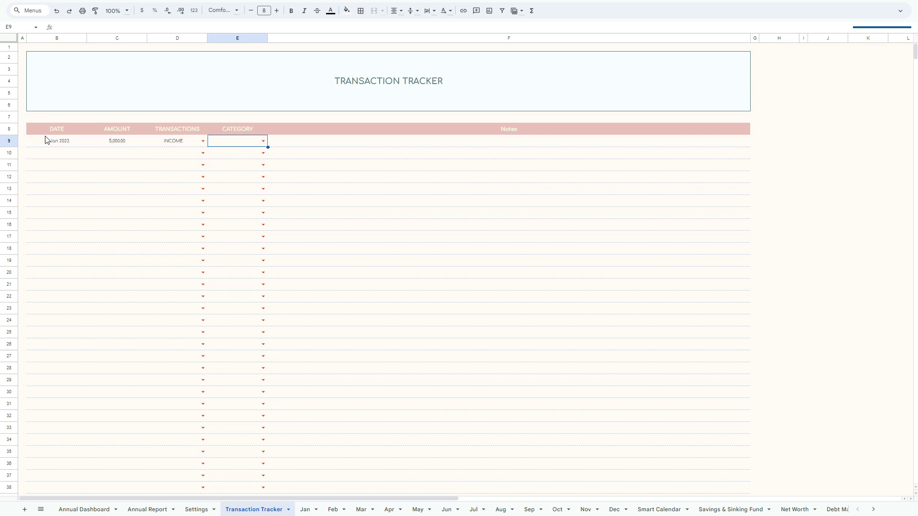
key(Return)
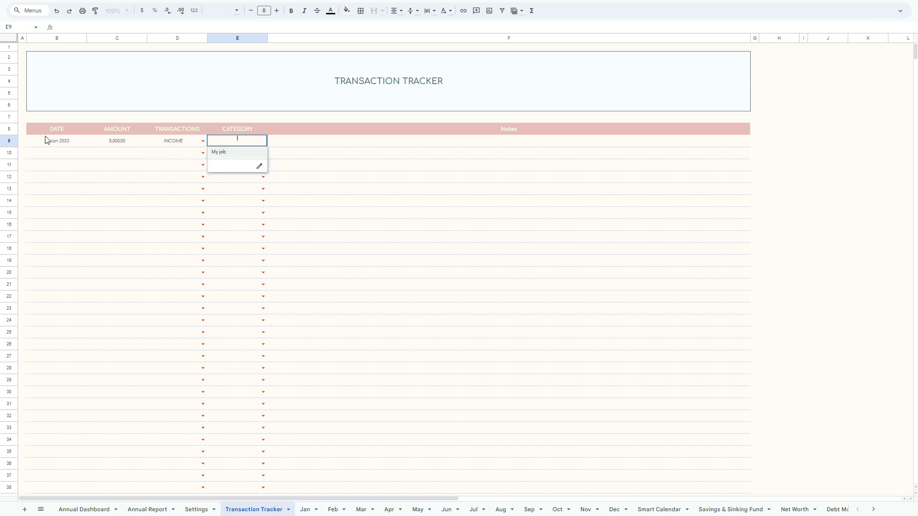
key(Return)
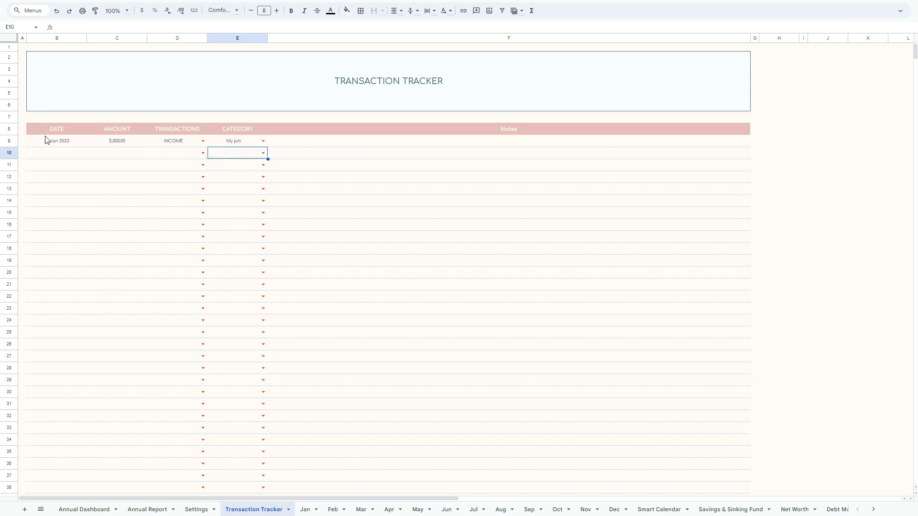
Record the second transaction: 15 Jan 2023, 2,000, NEEDS, Morgage.
key(Left)
key(Left)
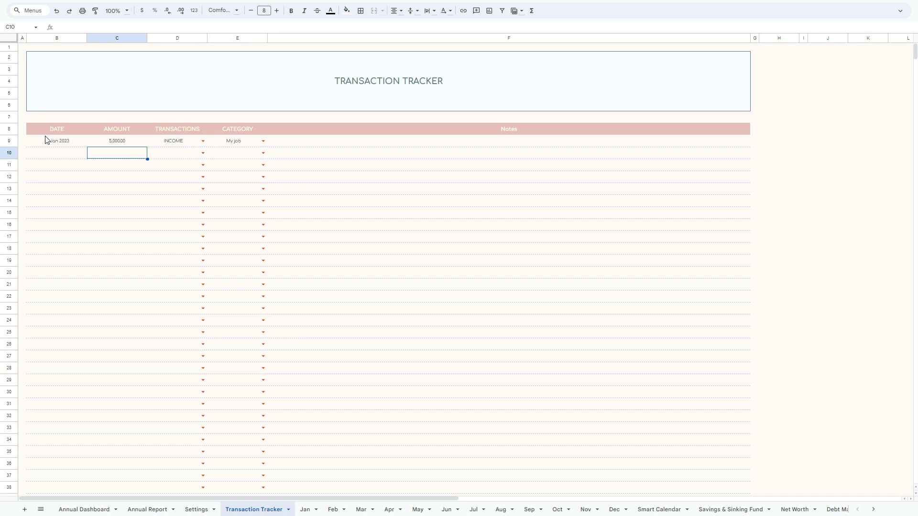
key(Left)
text(15)
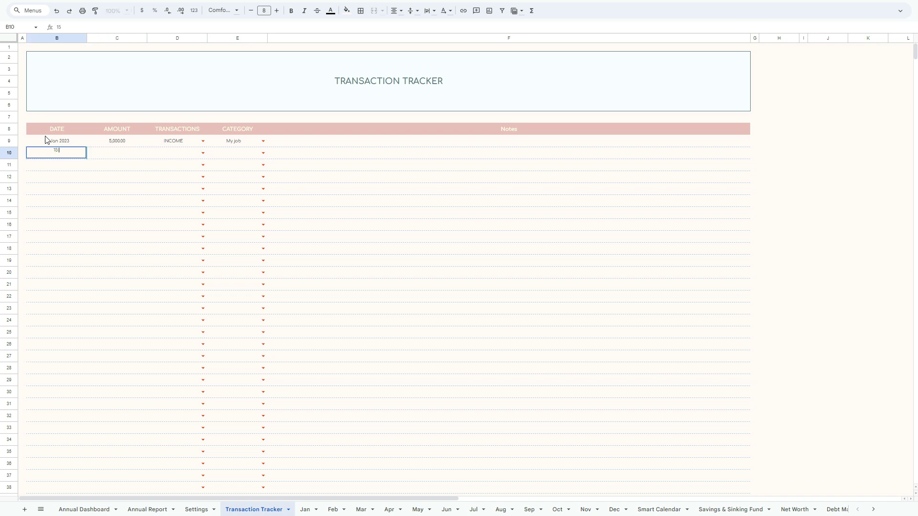
text( Jan)
key(Tab)
text(2)
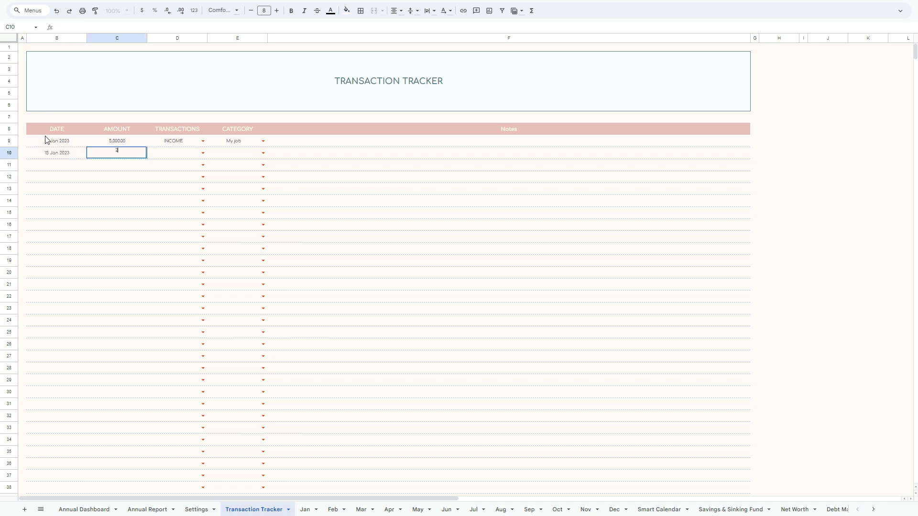
text(,0000)
key(Tab)
key(Return)
key(Down)
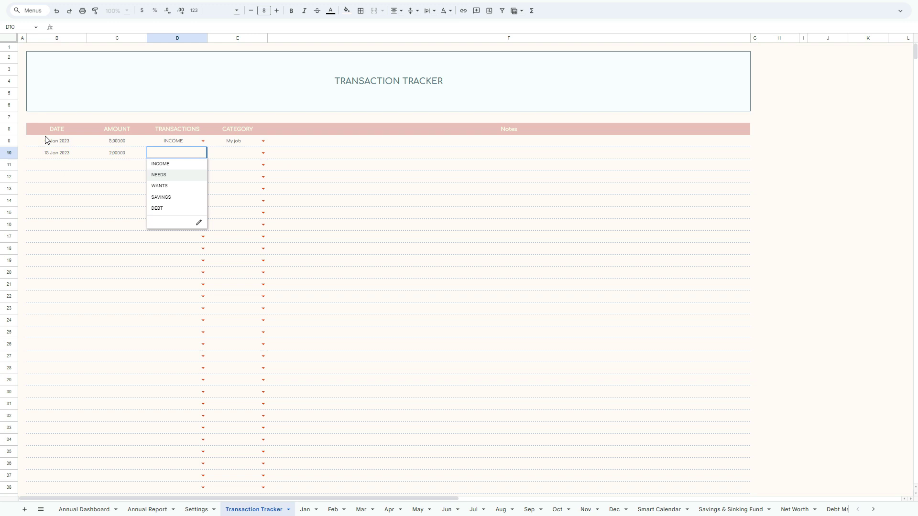
key(Return)
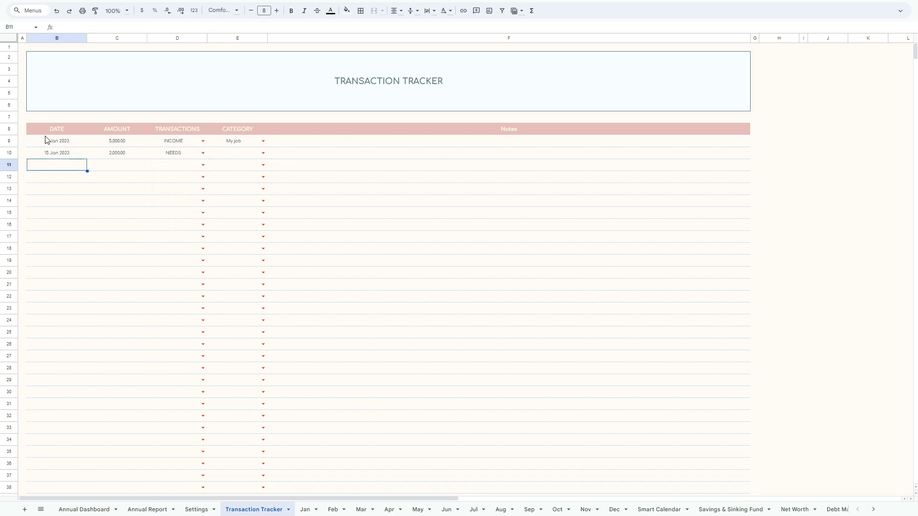
key(Right)
key(Right)
key(Right)
key(Up)
key(Return)
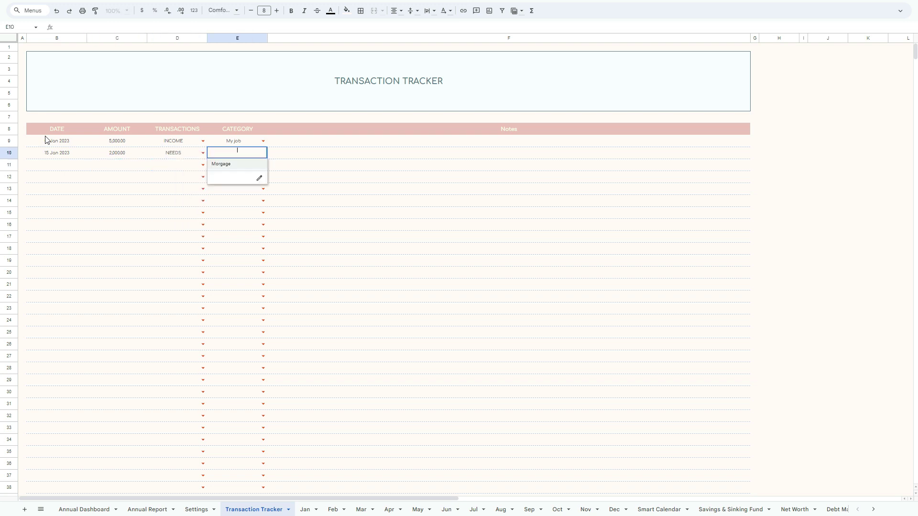
key(Return)
key(Left)
key(Left)
key(Left)
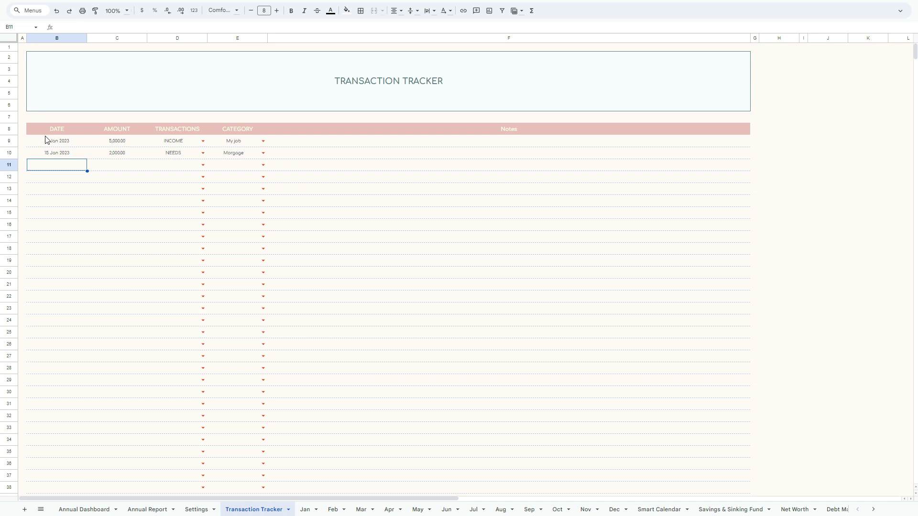
Record the third transaction: 16 Jan 2023, 300, WANTS, Shopping.
text(16 jan)
key(BackSpace)
key(BackSpace)
key(BackSpace)
text(Jan 2023)
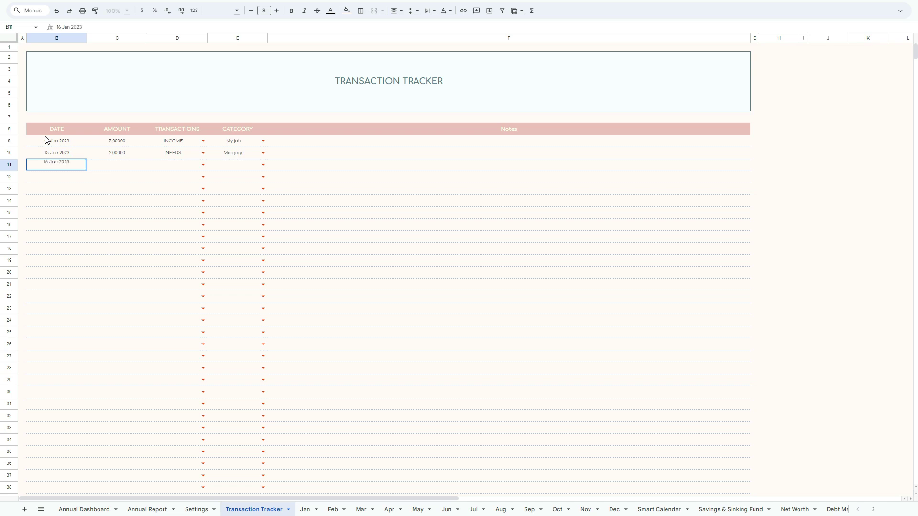
key(Tab)
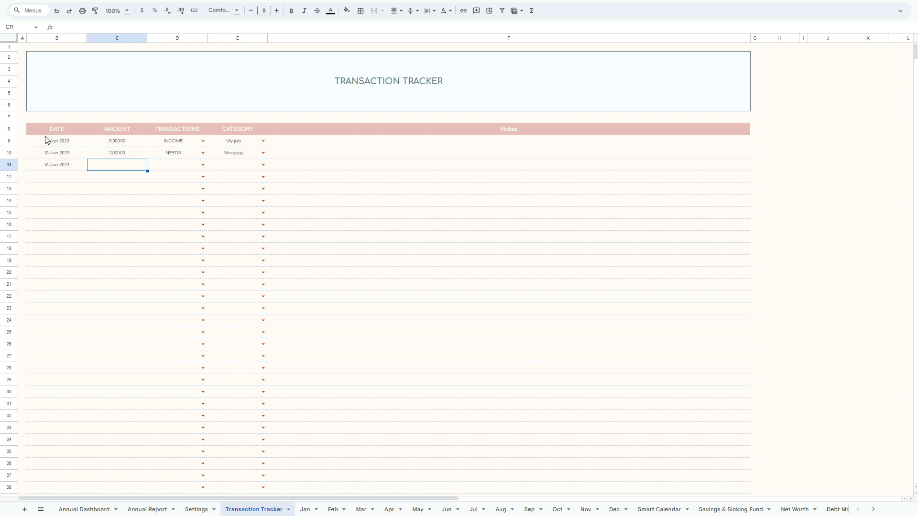
text(300)
key(Tab)
key(Return)
key(Down)
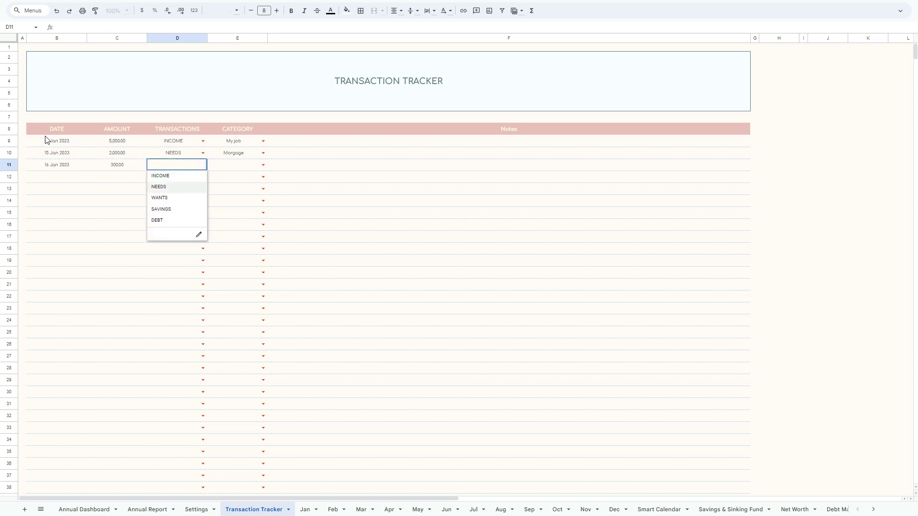
key(Down)
key(Return)
key(Right)
key(Right)
key(Right)
key(Up)
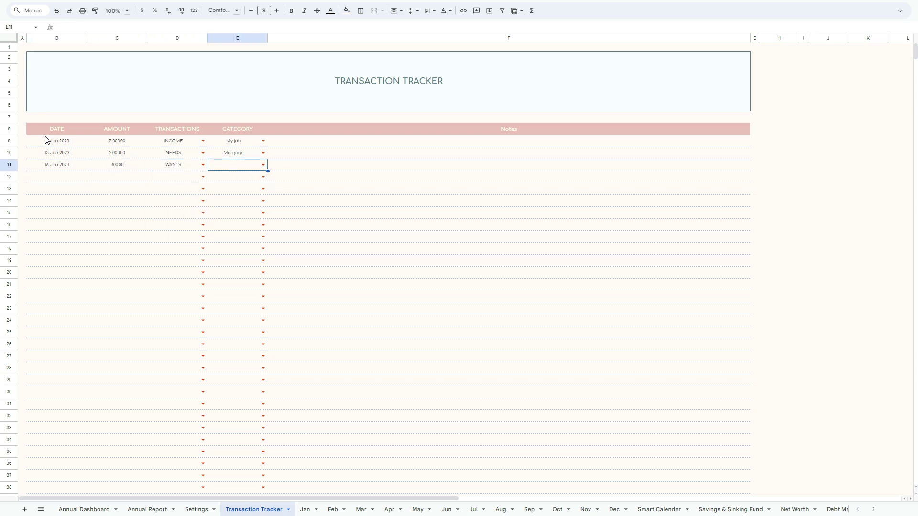
key(Return)
key(Return)
key(Left)
key(Left)
key(Left)
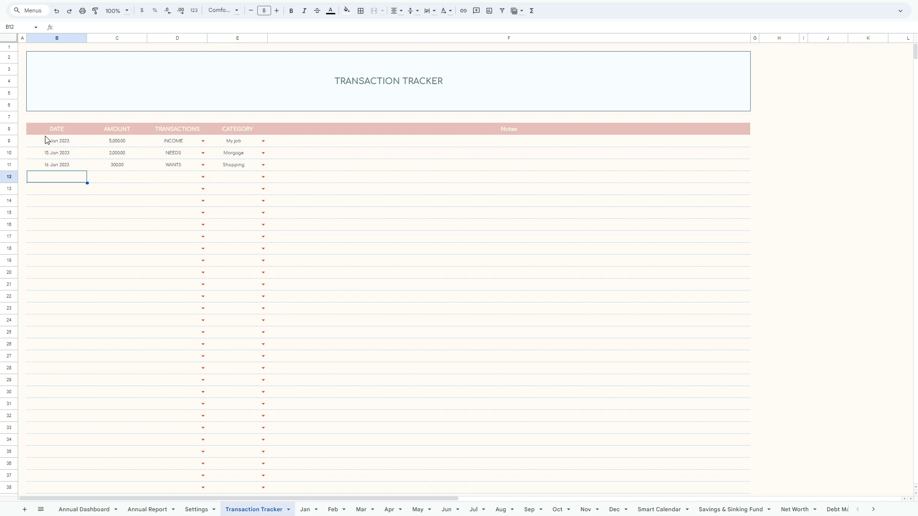
Fill row 12 with 18 Jan 2023, 300 and transaction type SAVINGS.
text(18 Jan 2023)
key(Tab)
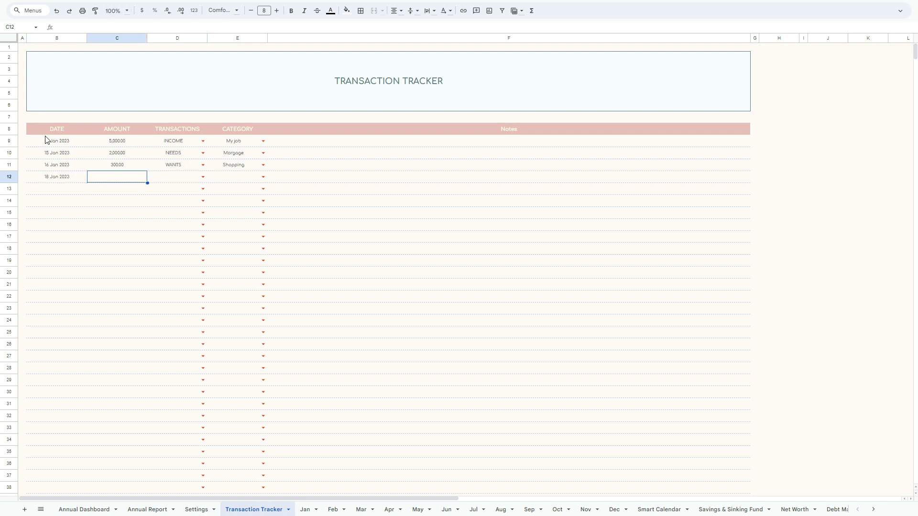
text(300)
key(Tab)
key(Return)
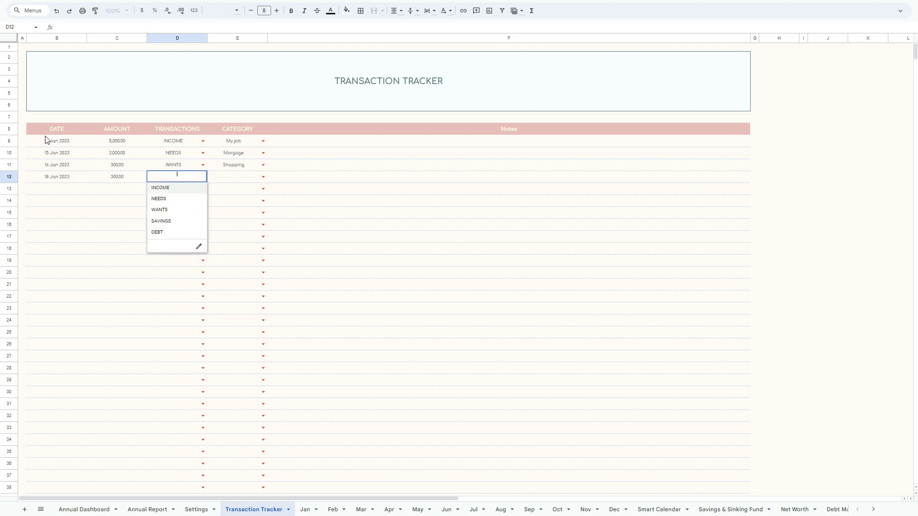
key(Down)
key(Down)
key(Down)
key(Return)
key(Right)
key(Right)
key(Right)
key(Up)
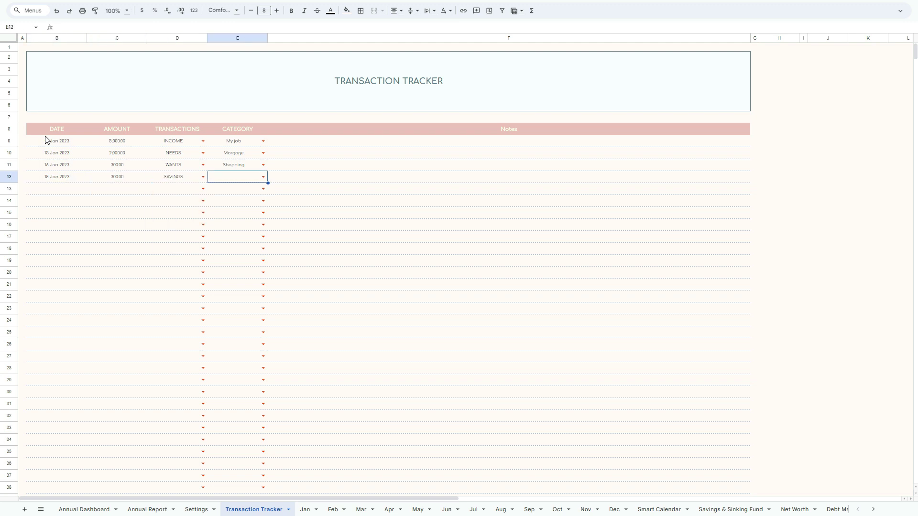
key(Return)
key(Return)
Set row 12's category to Emergency Fund and record 20 Jan 2023, 100, DEBT, Student Loan in row 13.
key(Left)
key(Left)
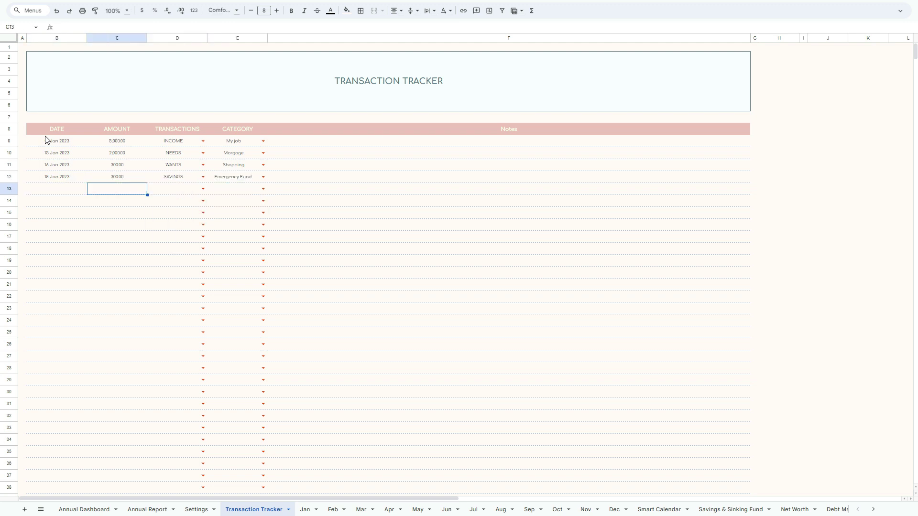
key(Left)
key(Left)
key(Right)
text(20)
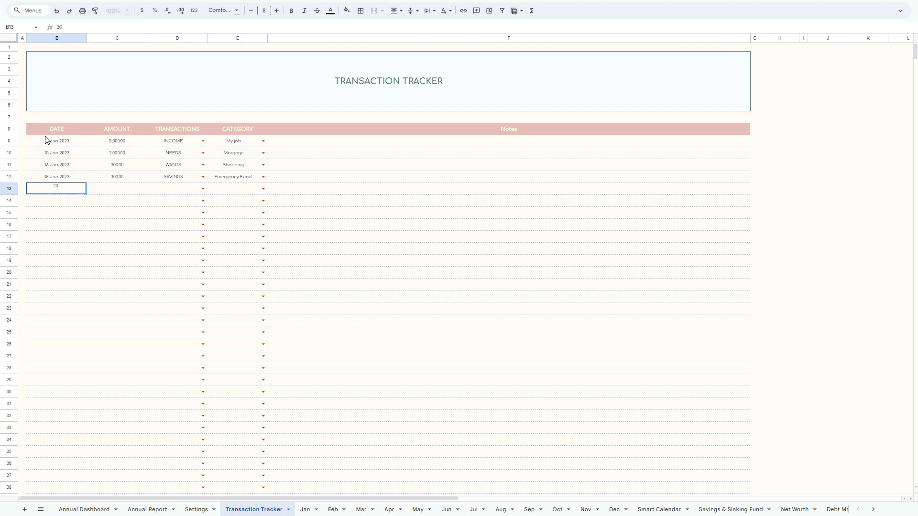
text( Jan 2023)
key(Tab)
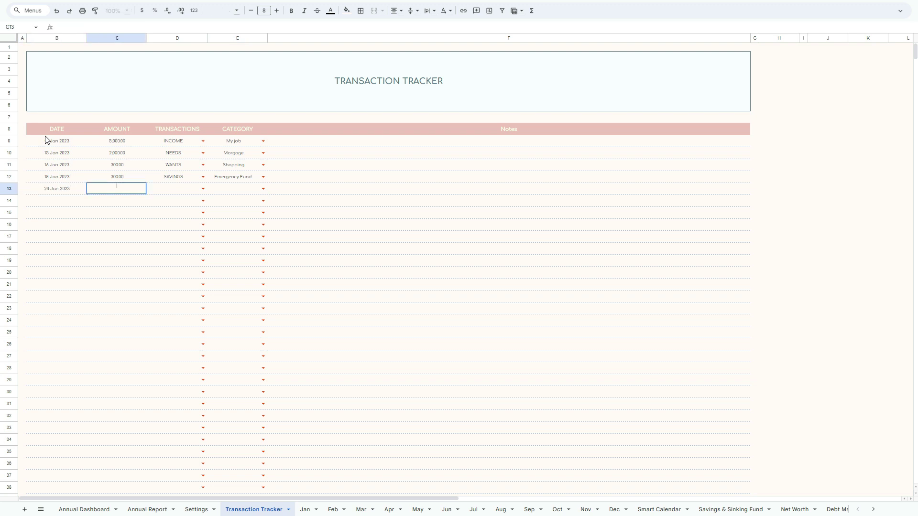
text(100)
key(Tab)
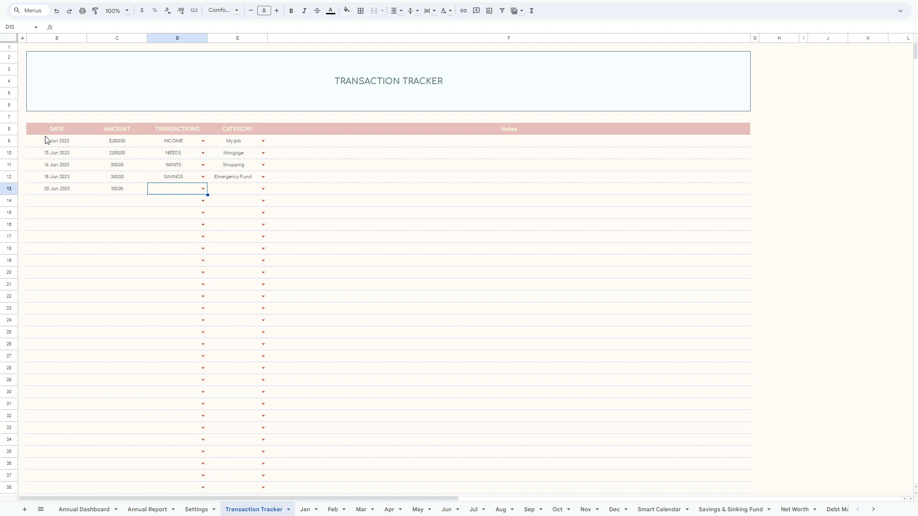
key(Return)
key(Down)
key(Down)
key(Down)
key(Down)
key(Return)
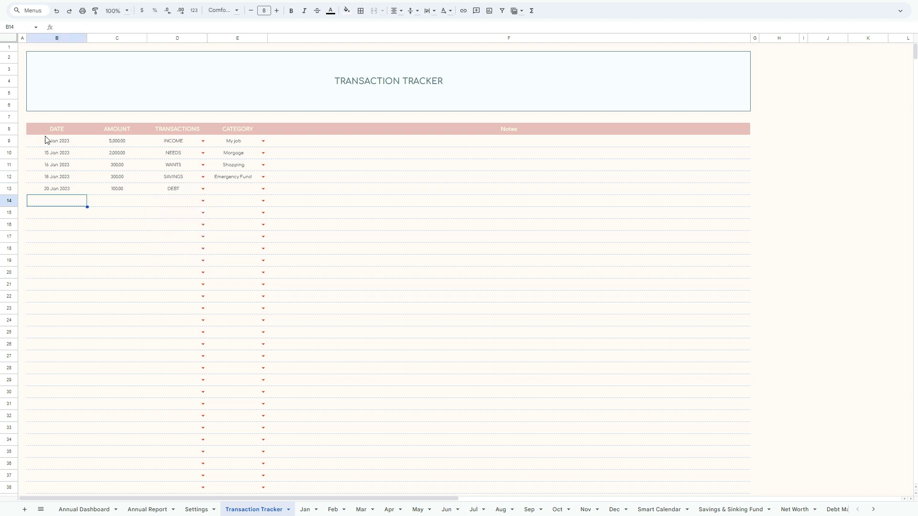
key(Right)
key(Right)
key(Right)
key(Up)
key(Return)
key(Down)
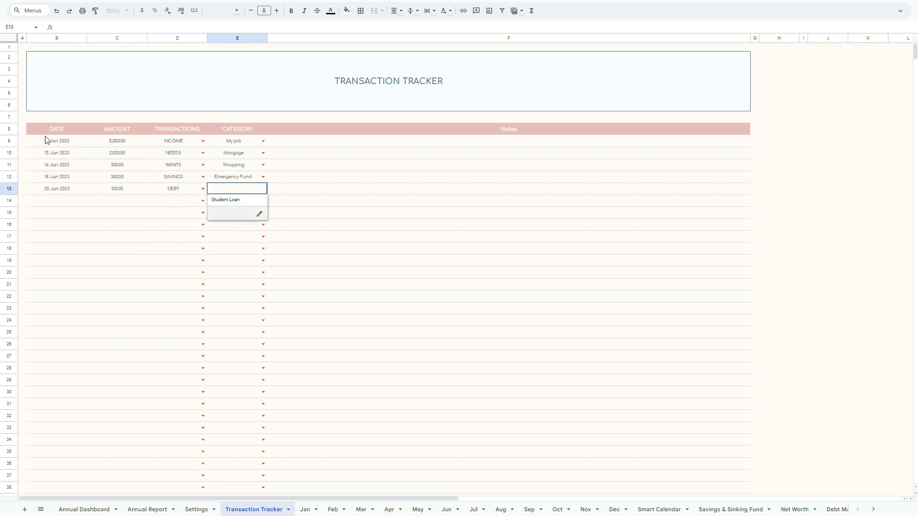
key(Return)
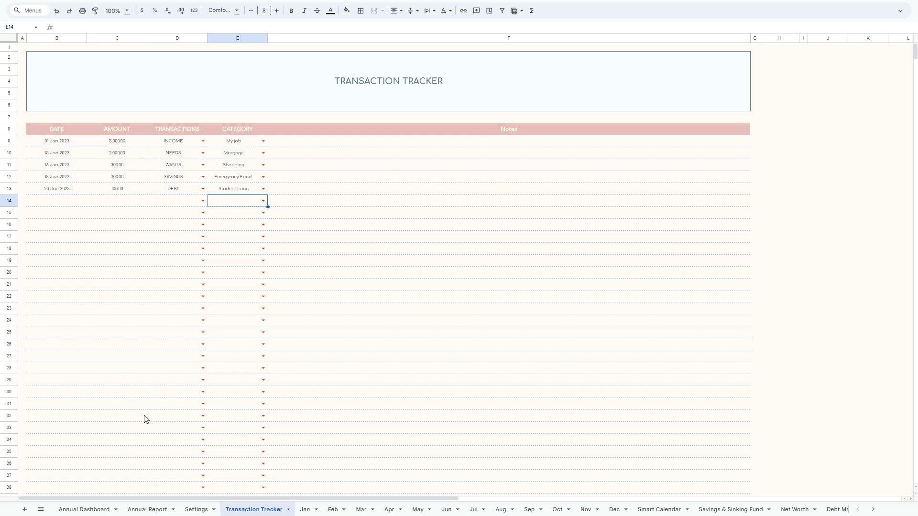
click(305, 509)
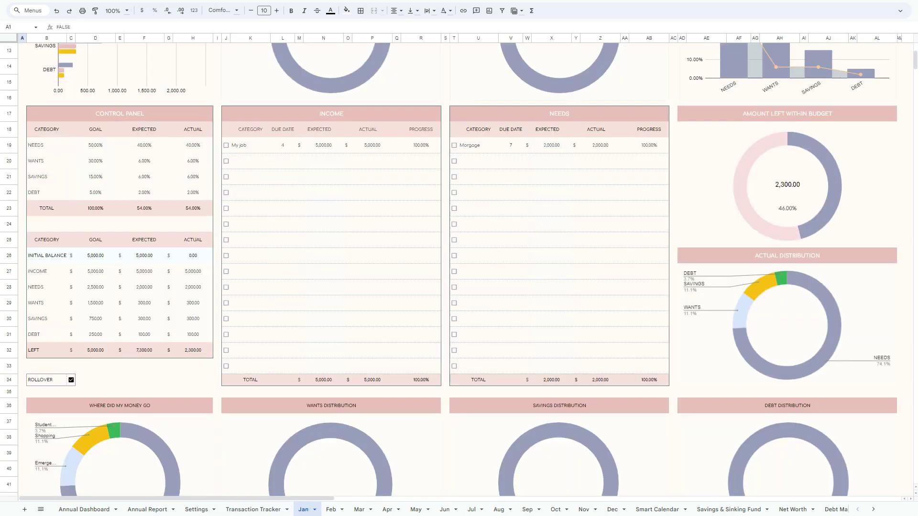
scroll(385, 461, up, 3)
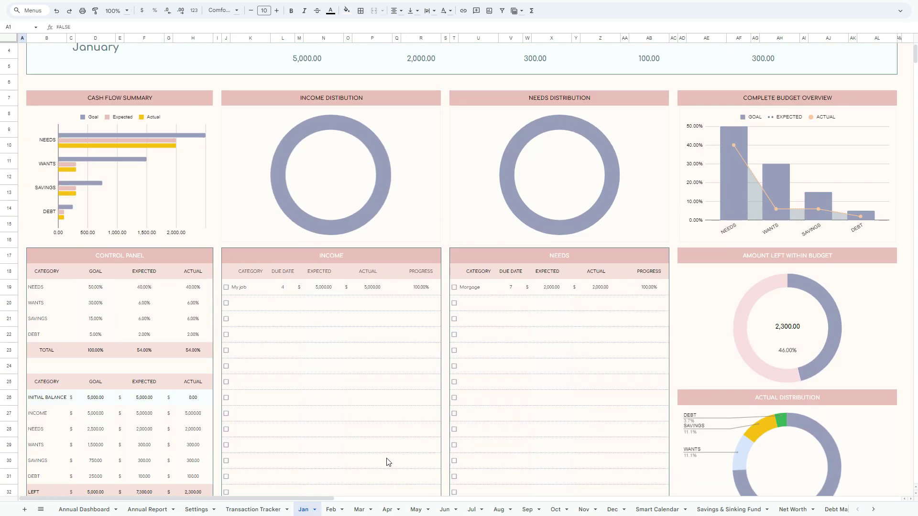
scroll(387, 462, up, 1)
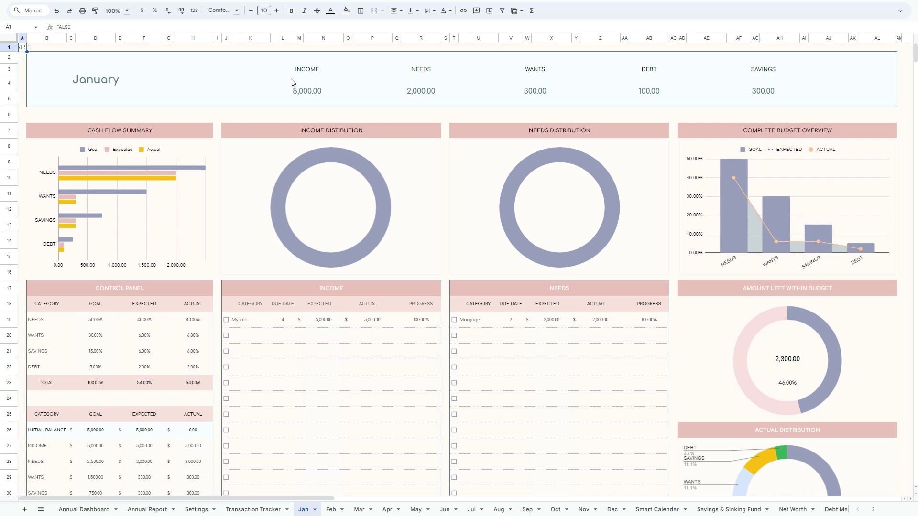
scroll(292, 82, down, 3)
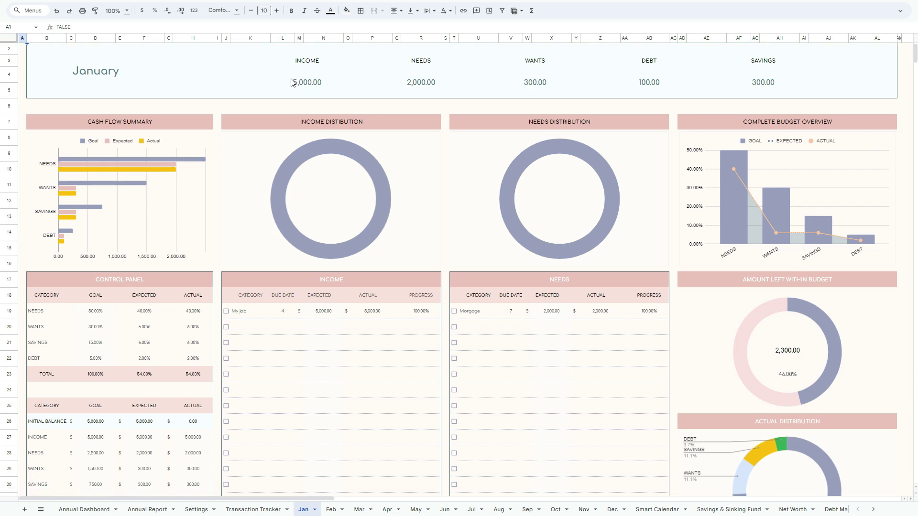
scroll(294, 82, down, 5)
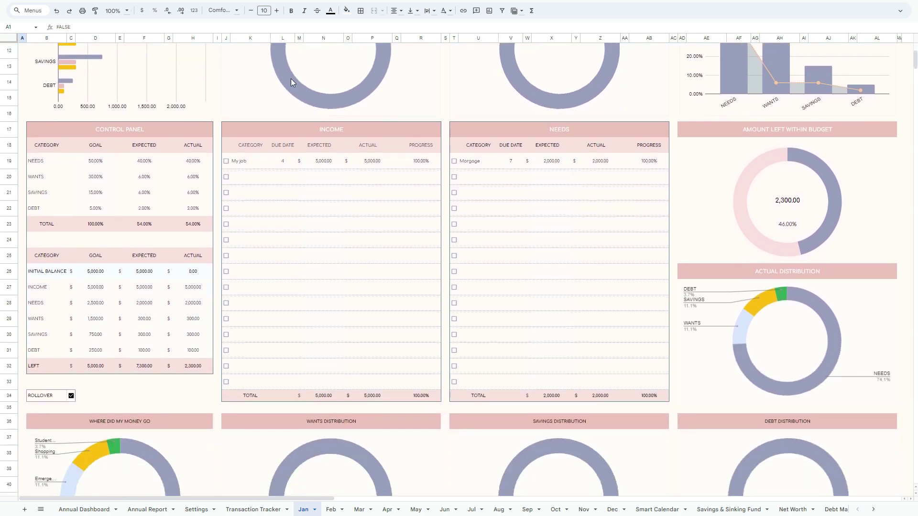
scroll(293, 83, down, 4)
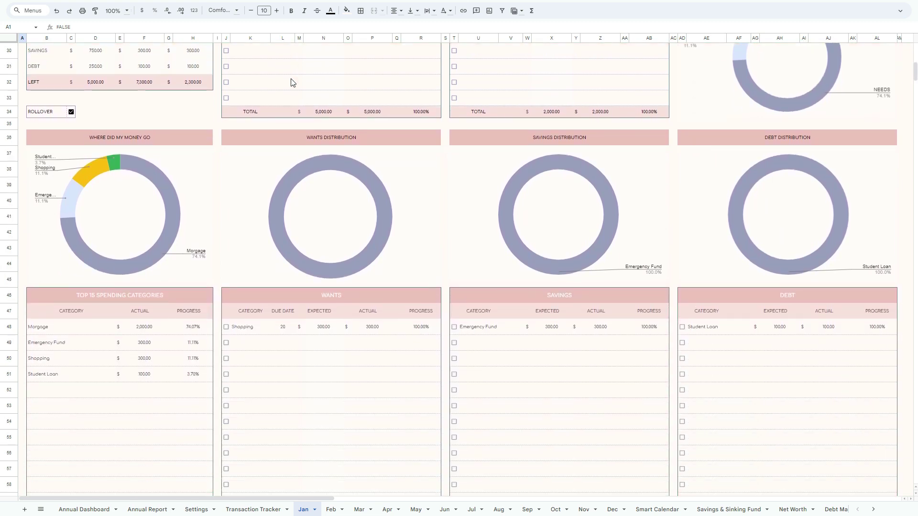
scroll(291, 82, up, 9)
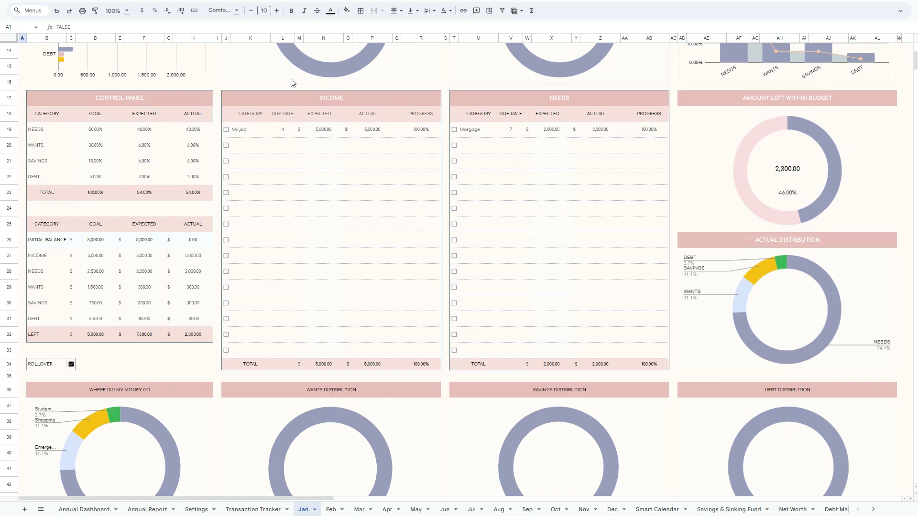
scroll(291, 82, up, 2)
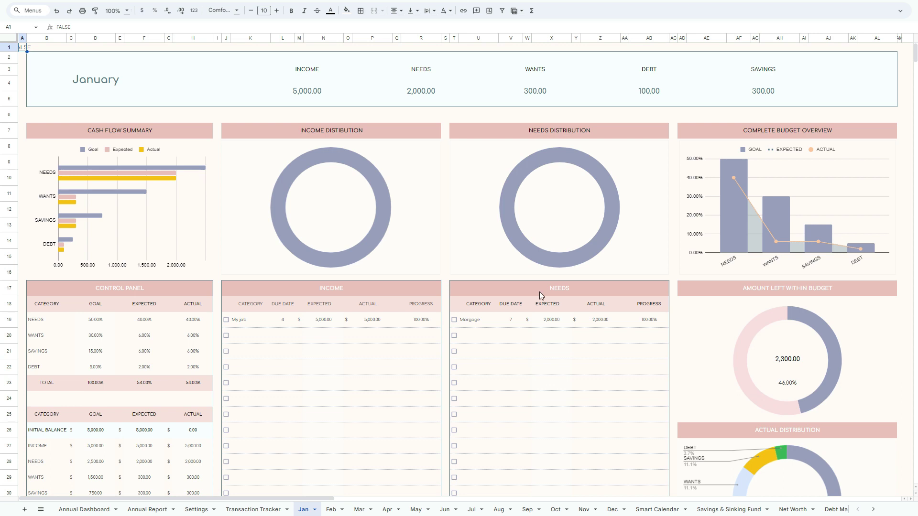
scroll(541, 293, down, 2)
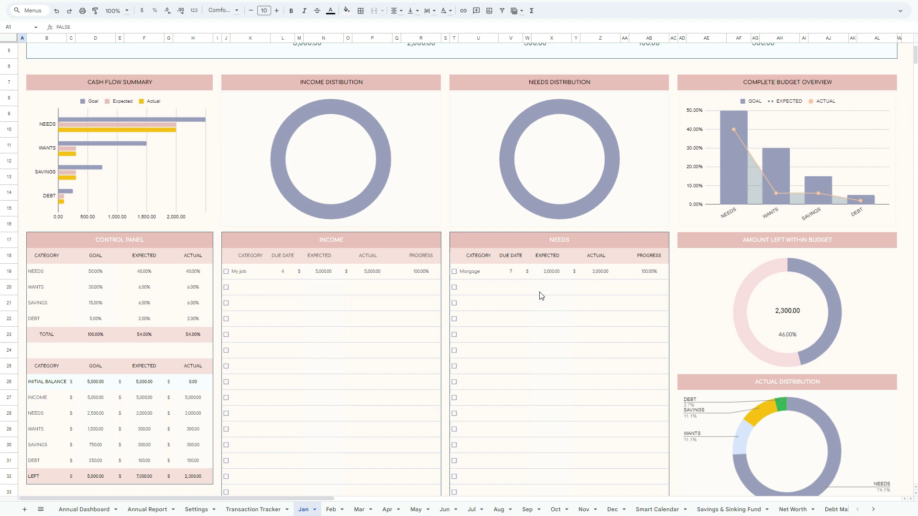
scroll(541, 295, down, 3)
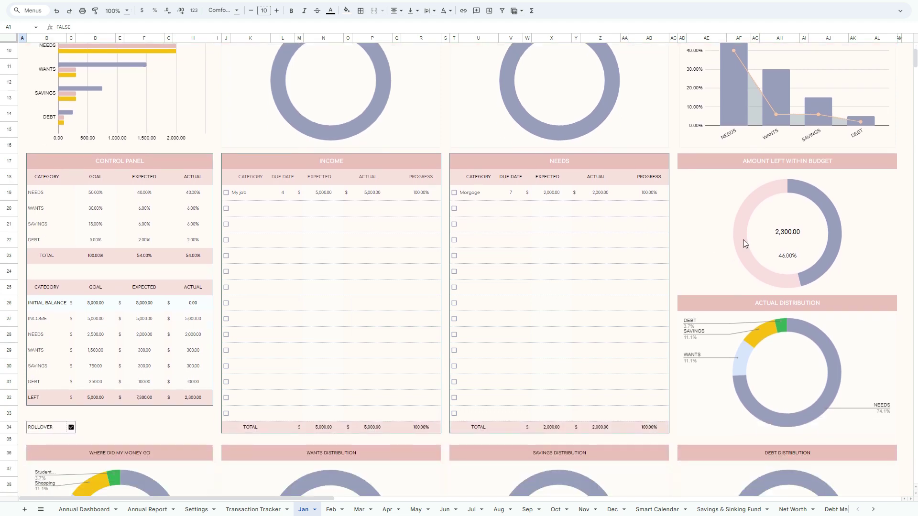
scroll(743, 239, down, 5)
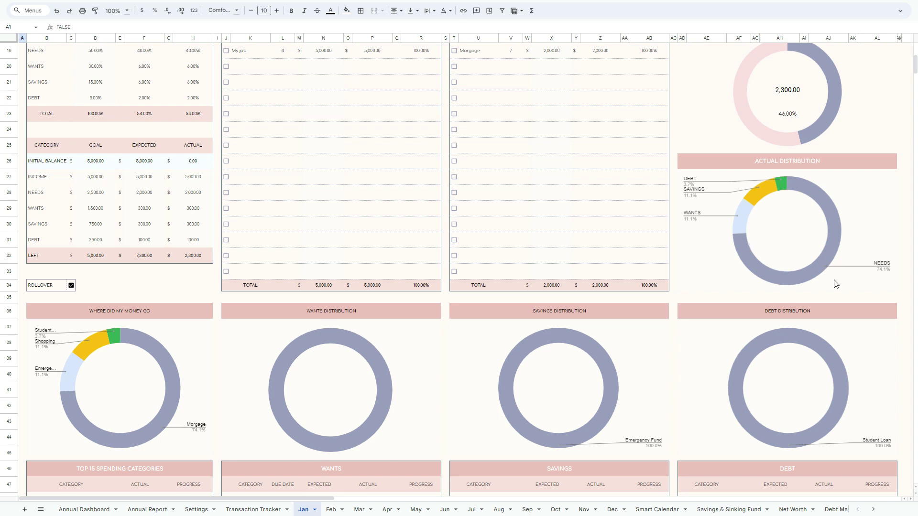
scroll(535, 205, up, 4)
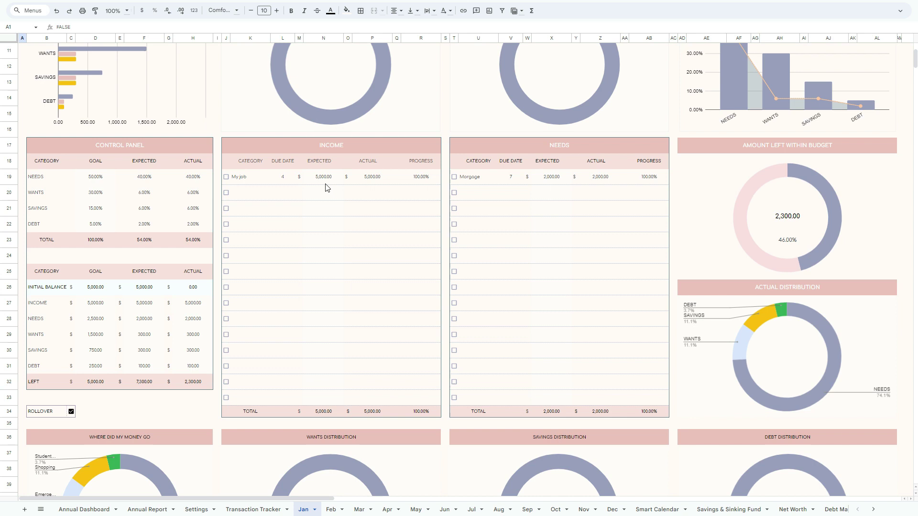
click(333, 146)
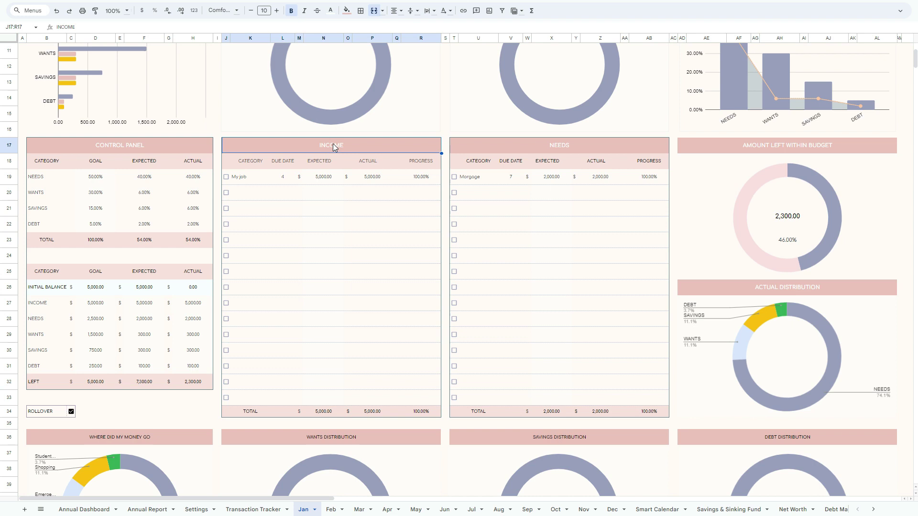
scroll(333, 147, down, 4)
scroll(333, 146, down, 4)
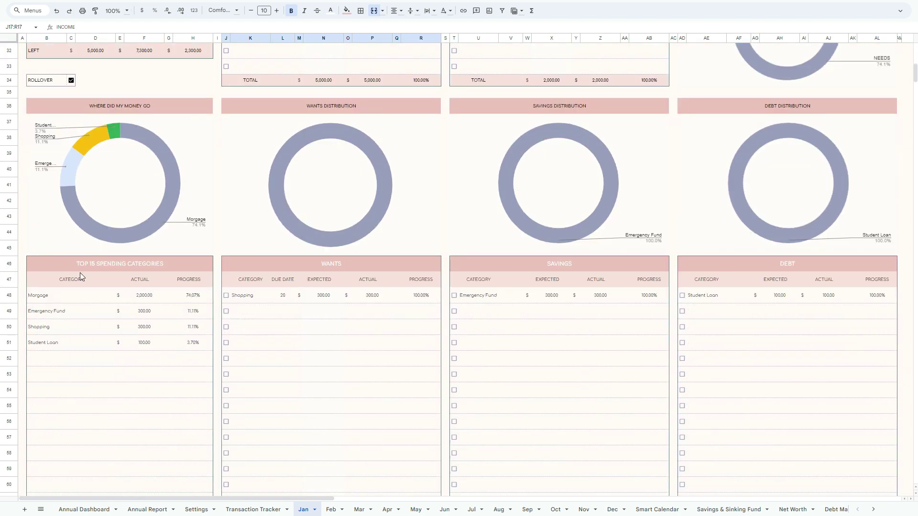
scroll(79, 273, down, 3)
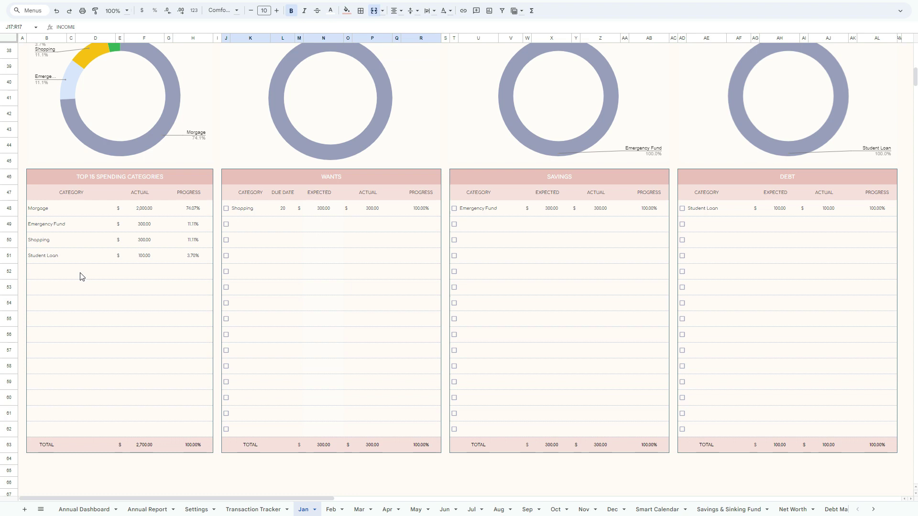
scroll(80, 277, up, 6)
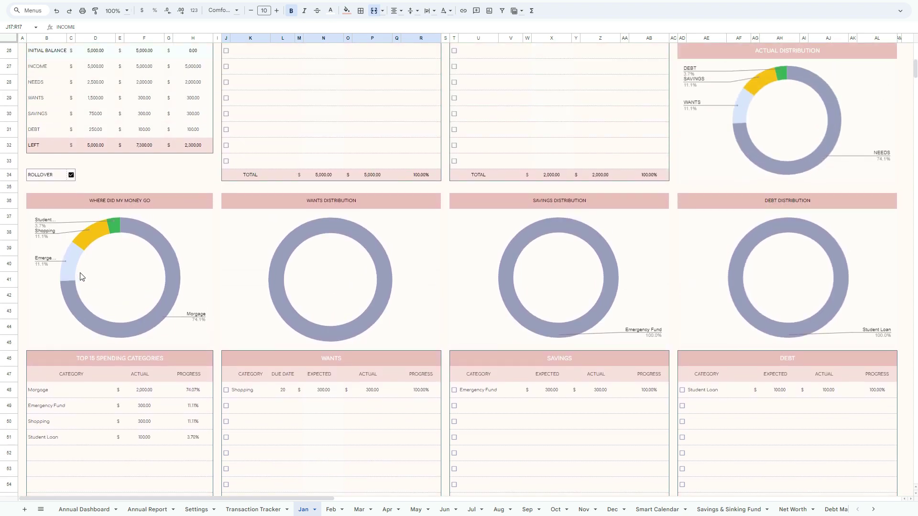
scroll(81, 276, up, 2)
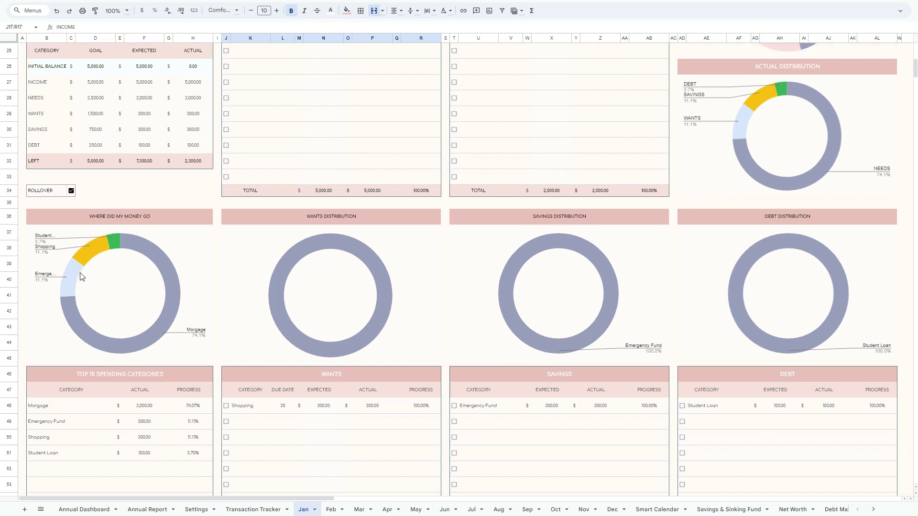
scroll(75, 245, up, 6)
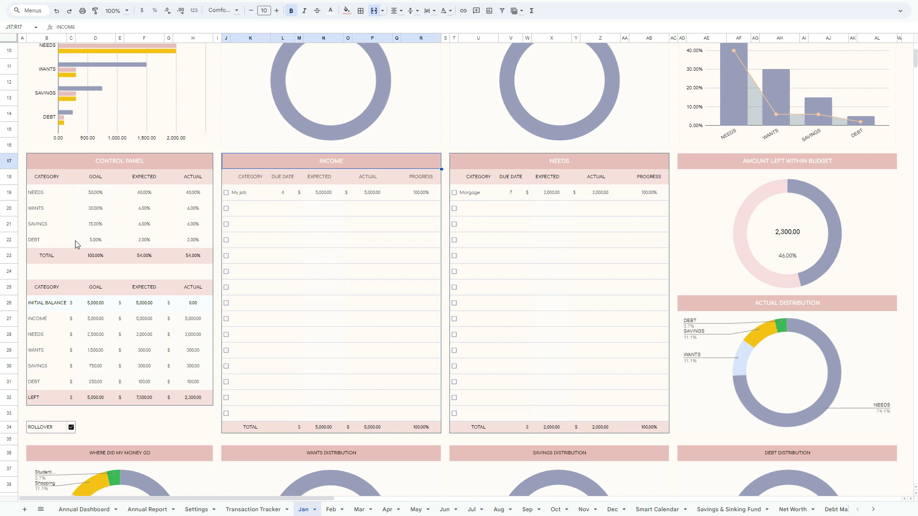
Untick ROLLOVER and inspect the formulas behind the LEFT goal and actual amounts.
click(72, 427)
click(72, 428)
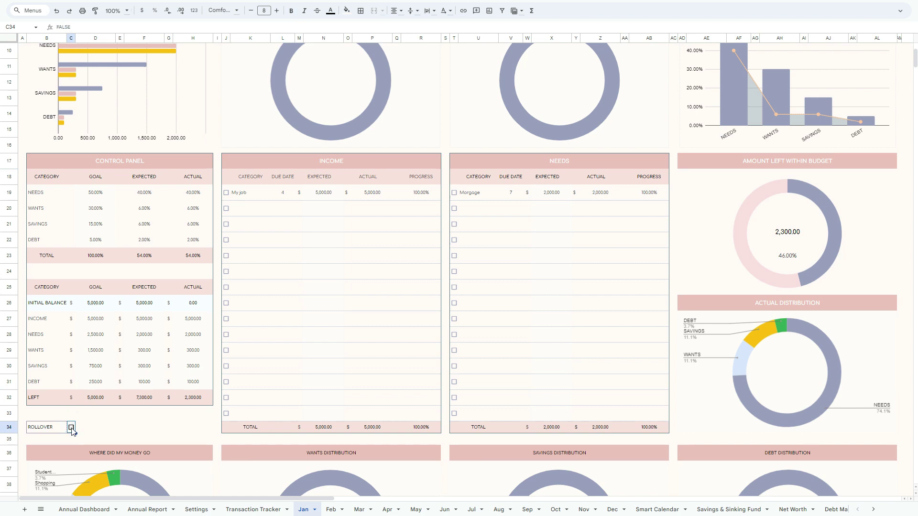
click(95, 401)
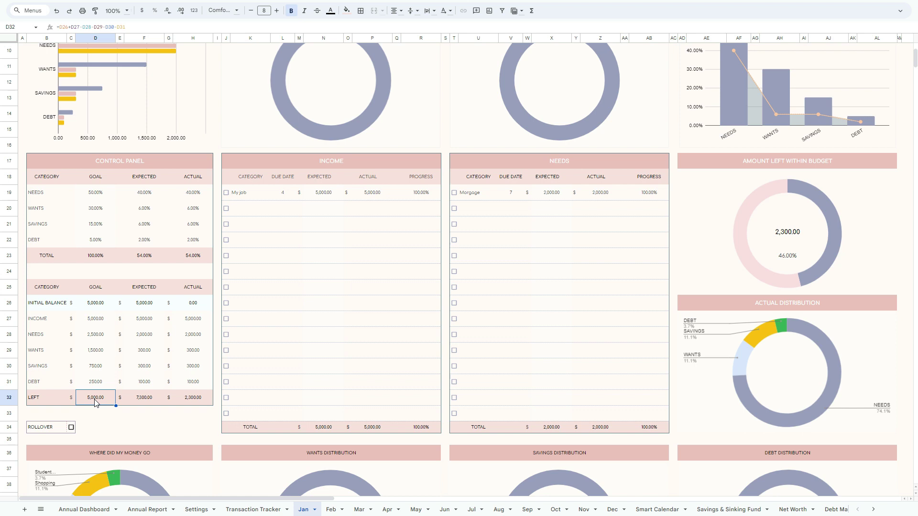
key(Right)
key(Right)
key(Right)
key(Right)
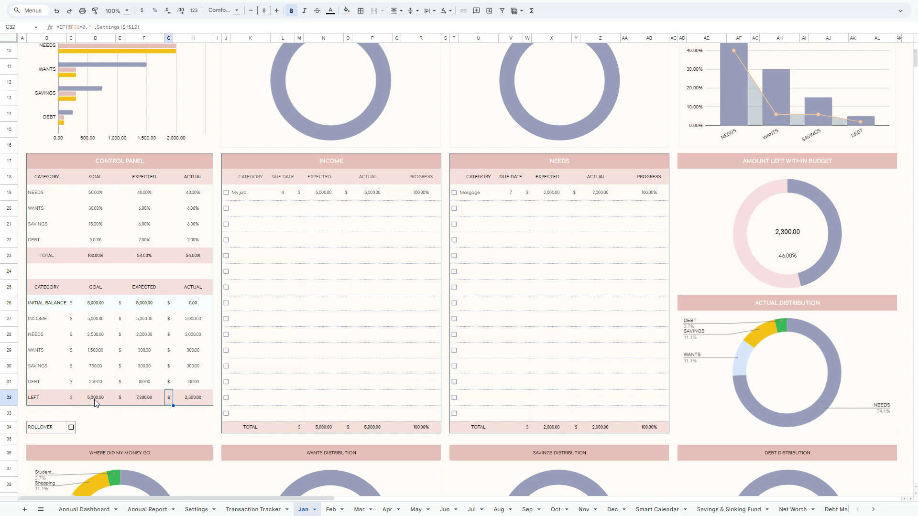
key(ctrl+b)
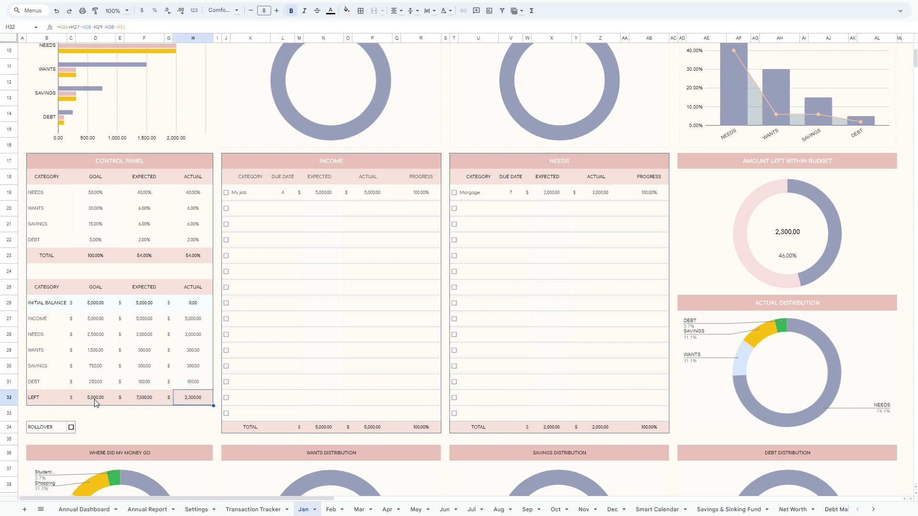
Tick ROLLOVER back on and check off My job income as received.
click(72, 428)
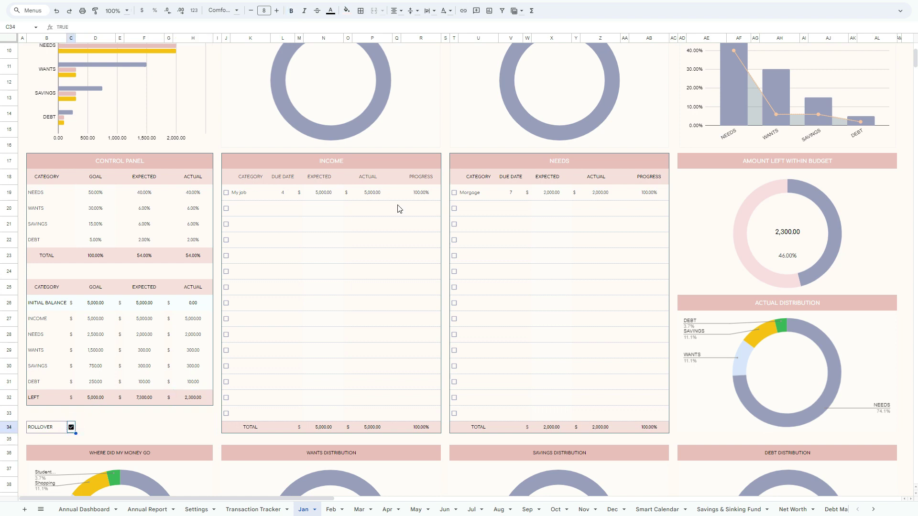
scroll(277, 193, up, 3)
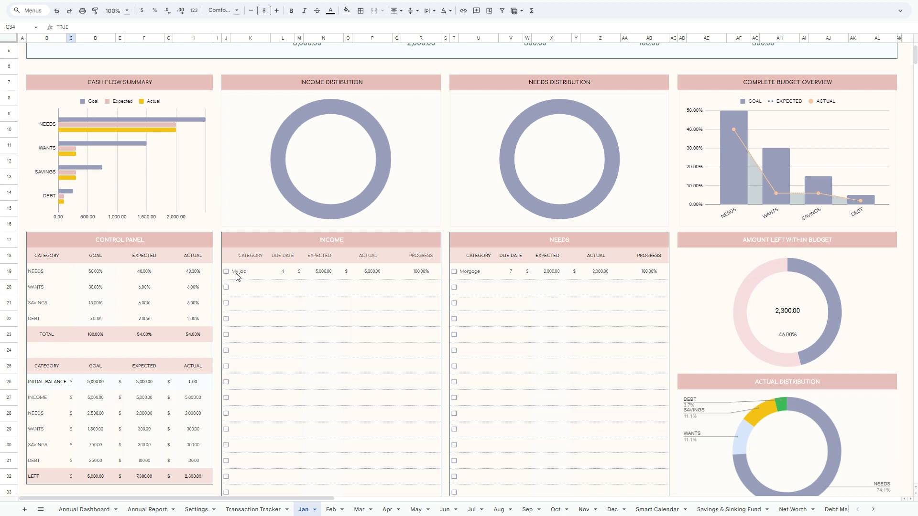
click(226, 272)
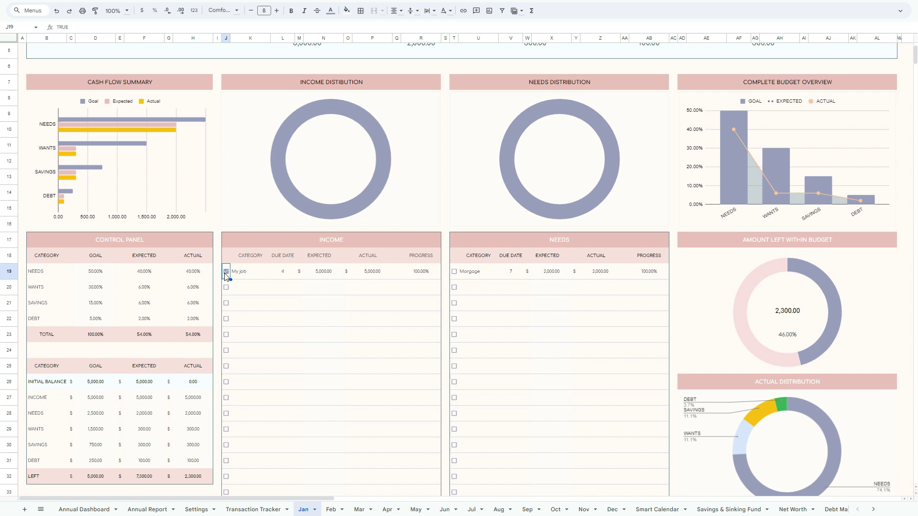
Open the Smart Calendar sheet and review May's My job, Mortgage and Student Loan entries.
click(651, 509)
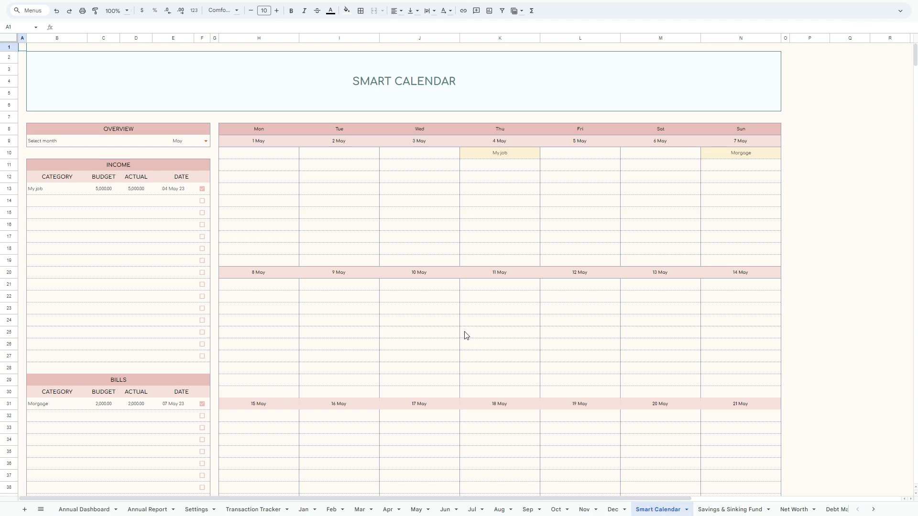
scroll(467, 335, down, 2)
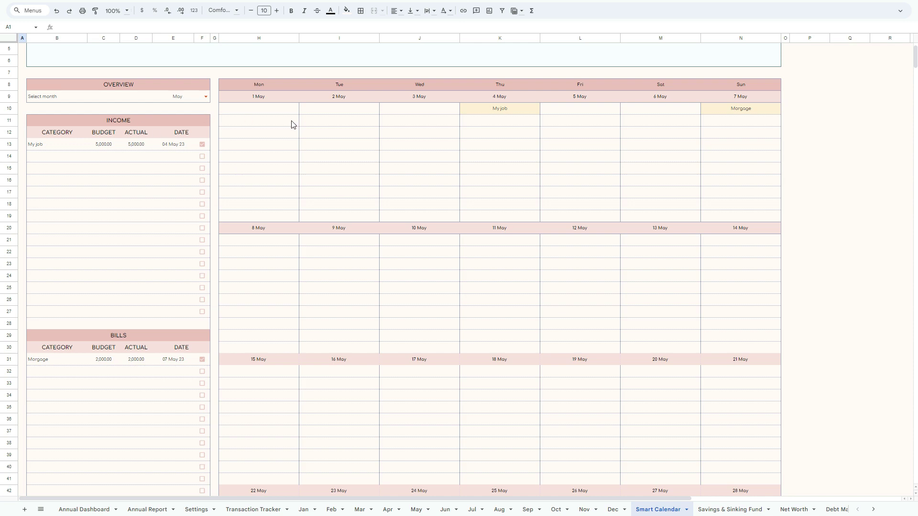
scroll(341, 147, down, 6)
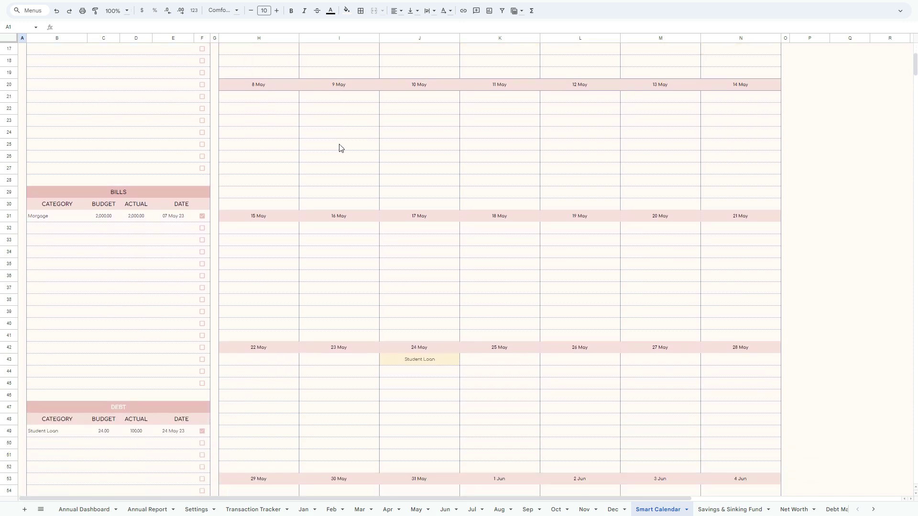
scroll(341, 148, down, 3)
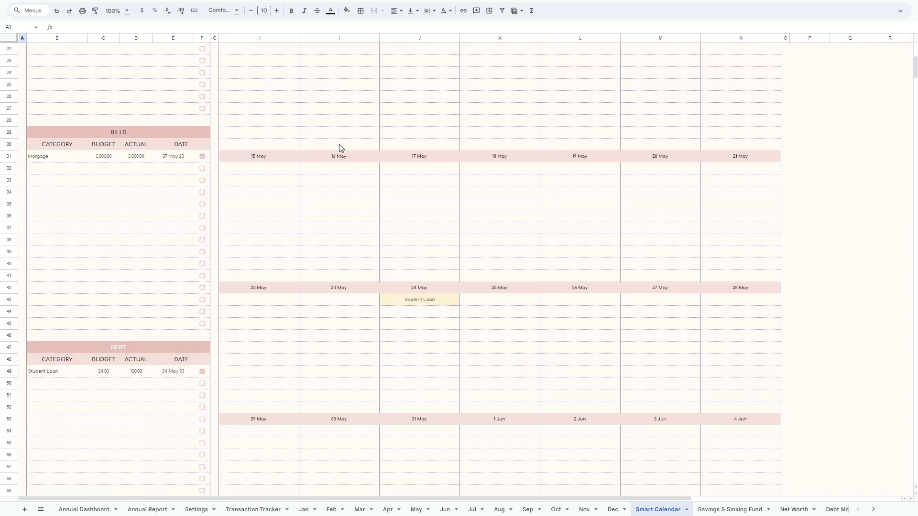
scroll(341, 148, up, 7)
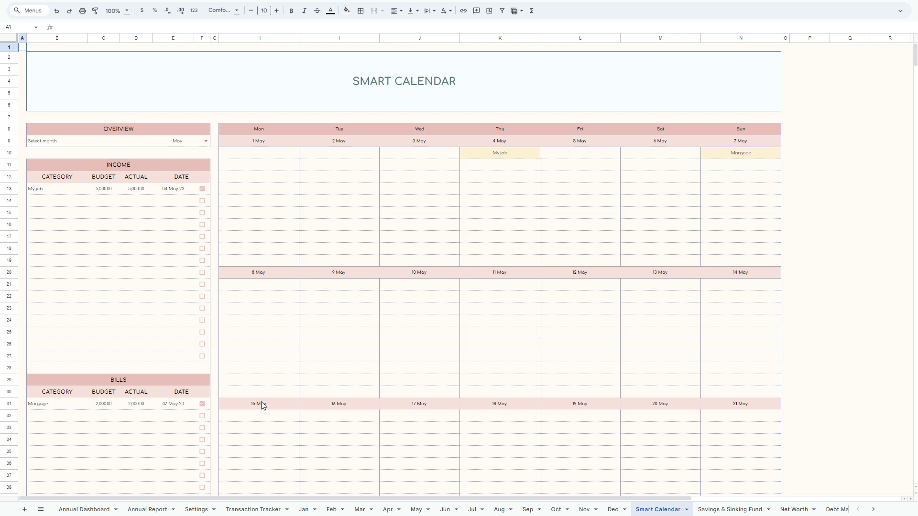
Open the Annual Report sheet and scroll through its contents.
click(155, 510)
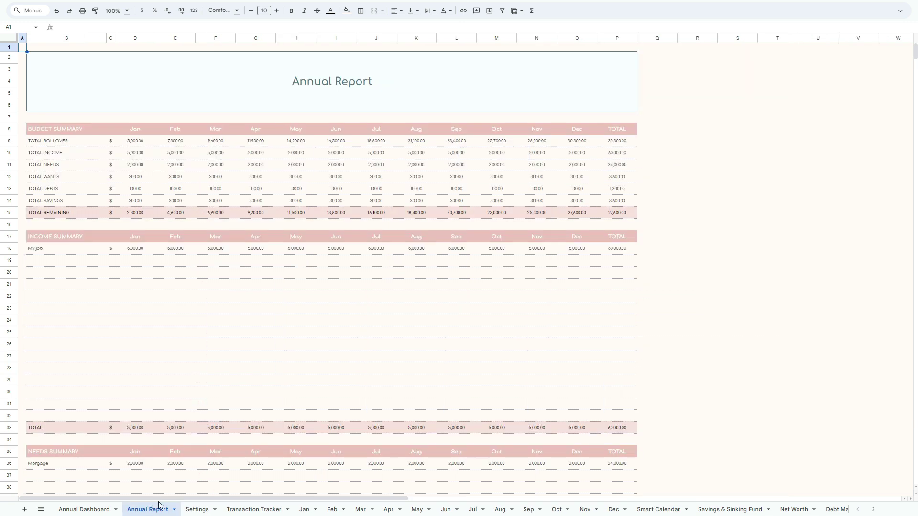
scroll(231, 328, down, 8)
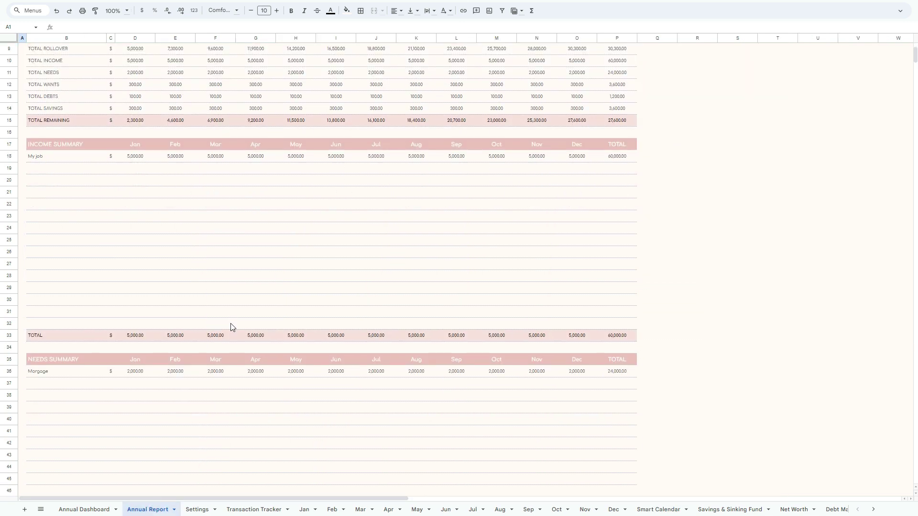
scroll(231, 328, down, 2)
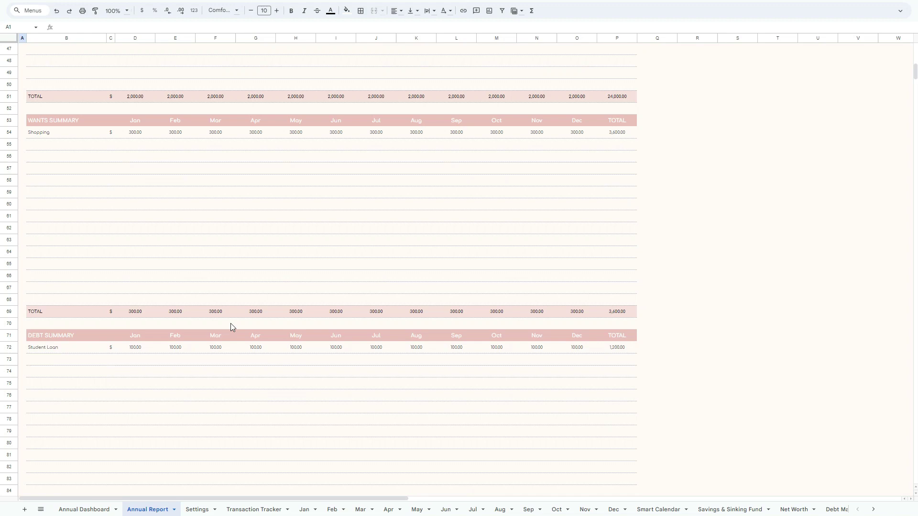
scroll(231, 328, up, 1)
scroll(231, 323, up, 9)
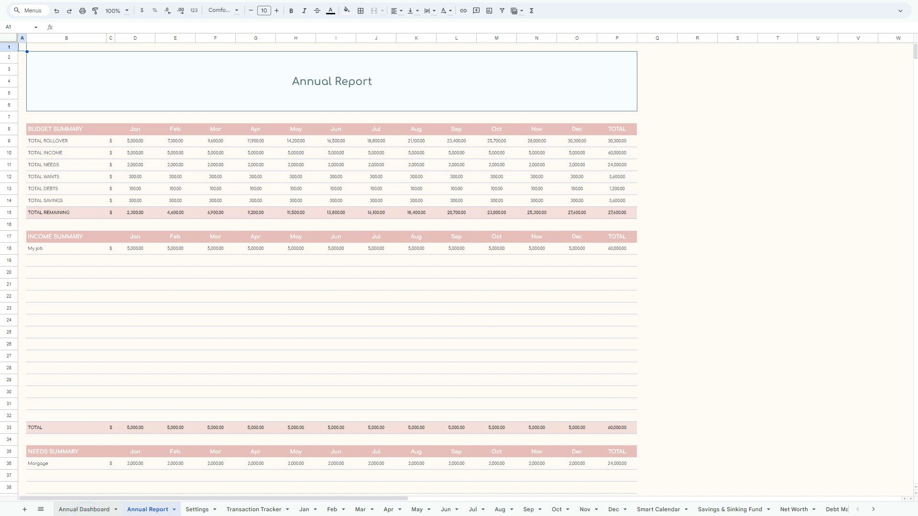
Review the Annual Dashboard's charts and tables showing 60,000.00 income and 24,000.00 needs.
click(85, 510)
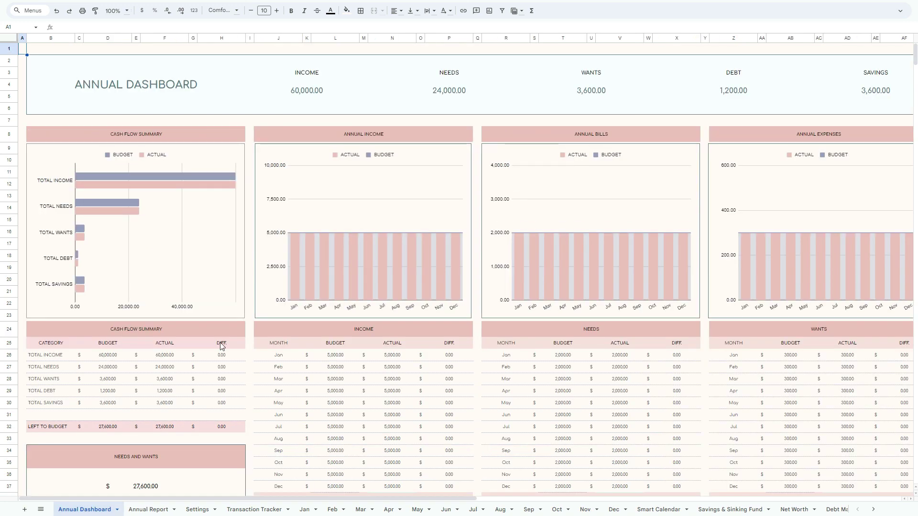
scroll(221, 346, down, 3)
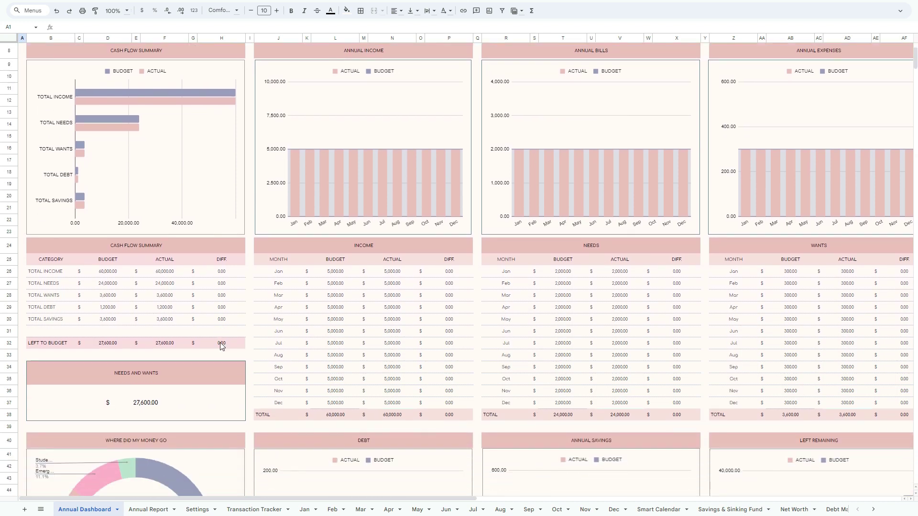
scroll(221, 346, down, 4)
scroll(221, 345, down, 2)
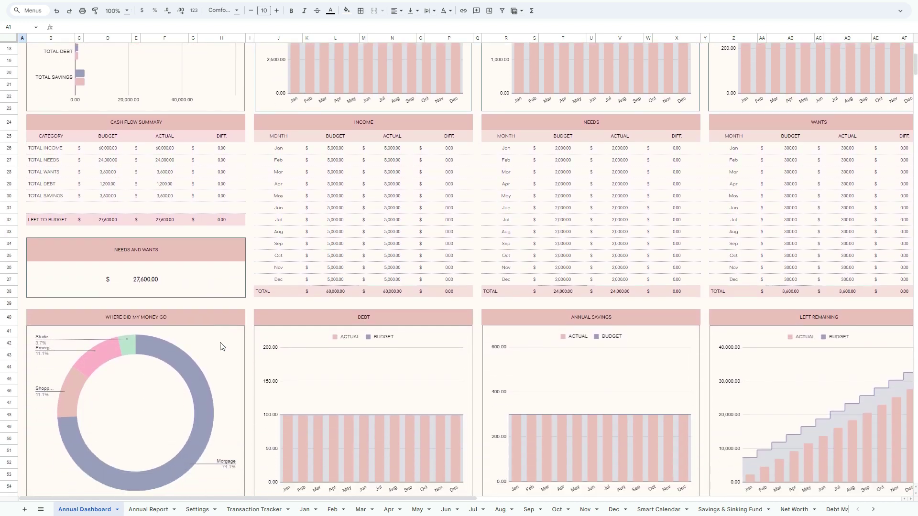
scroll(221, 346, down, 3)
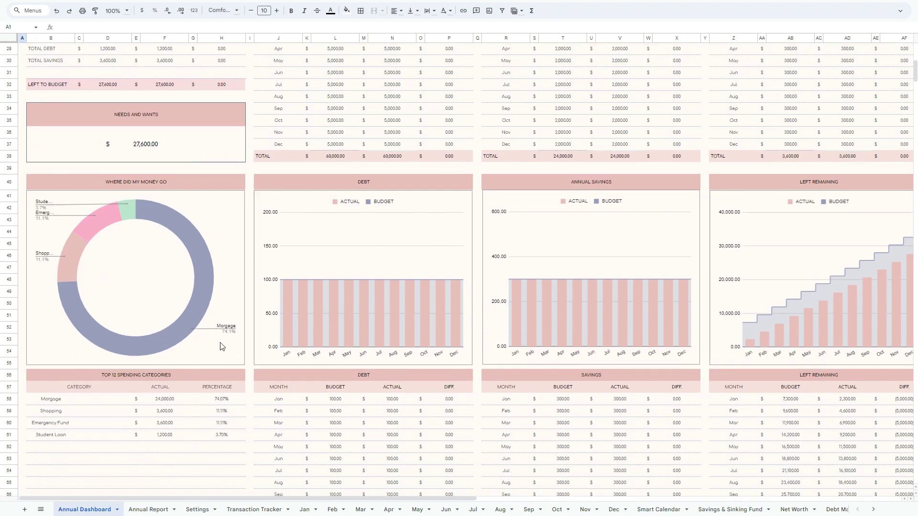
scroll(221, 345, up, 4)
scroll(222, 345, up, 6)
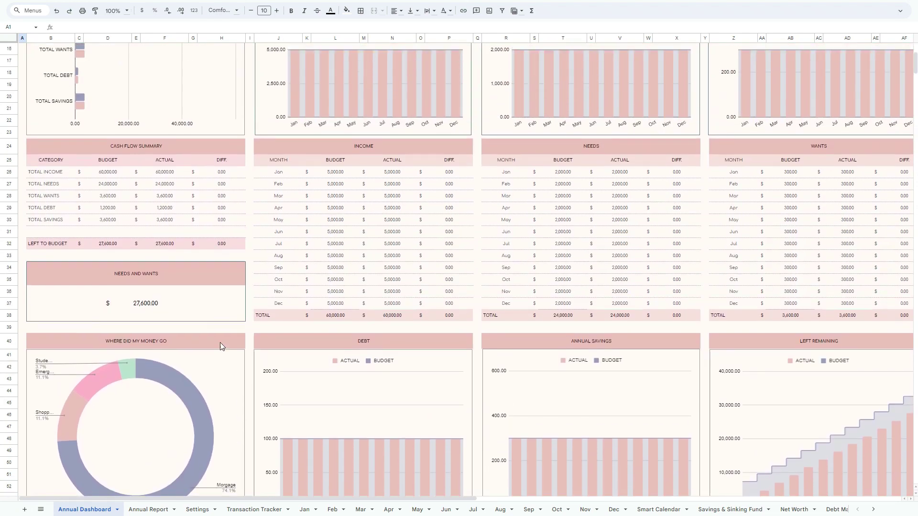
scroll(222, 345, up, 2)
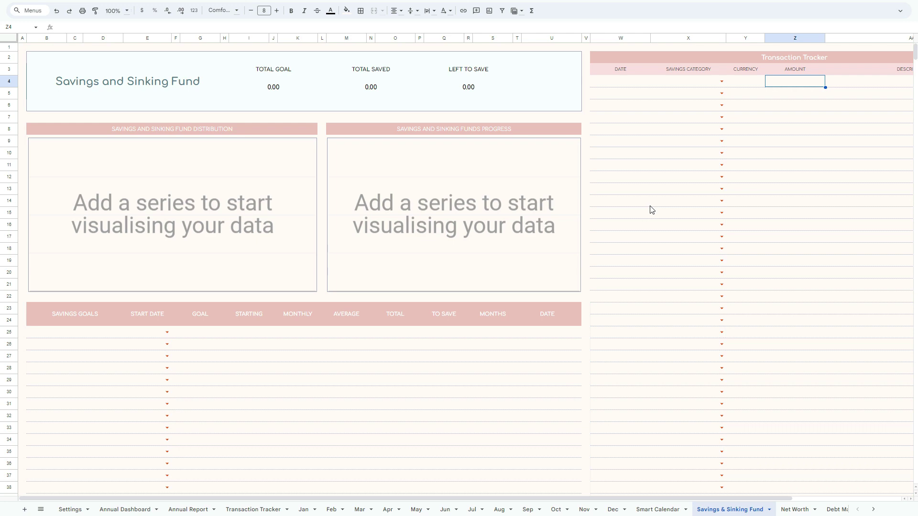
Add an Emergency Fund savings goal with a 1/1/2023 start date.
click(63, 339)
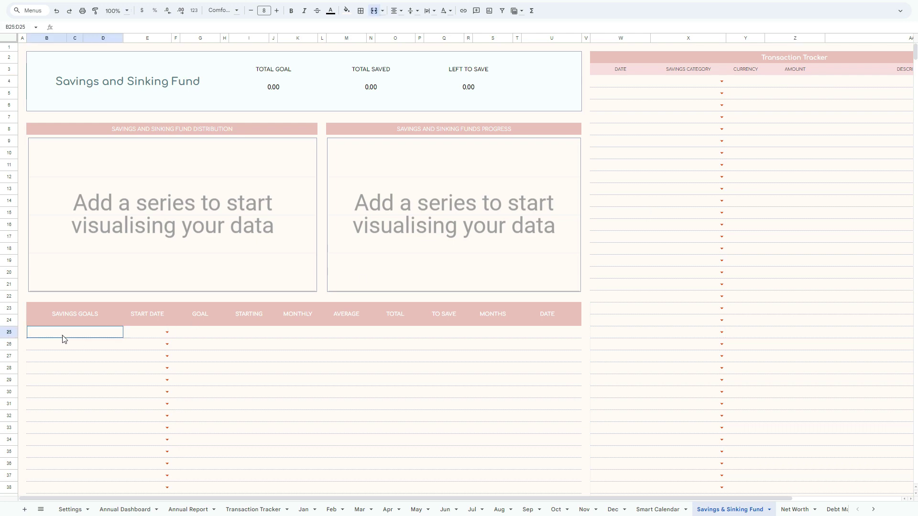
text(Emergency)
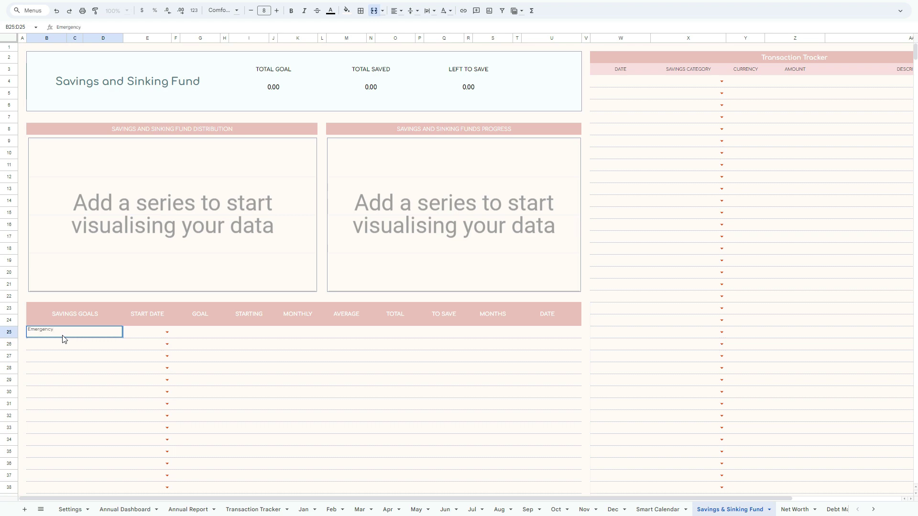
text( Fund)
key(Tab)
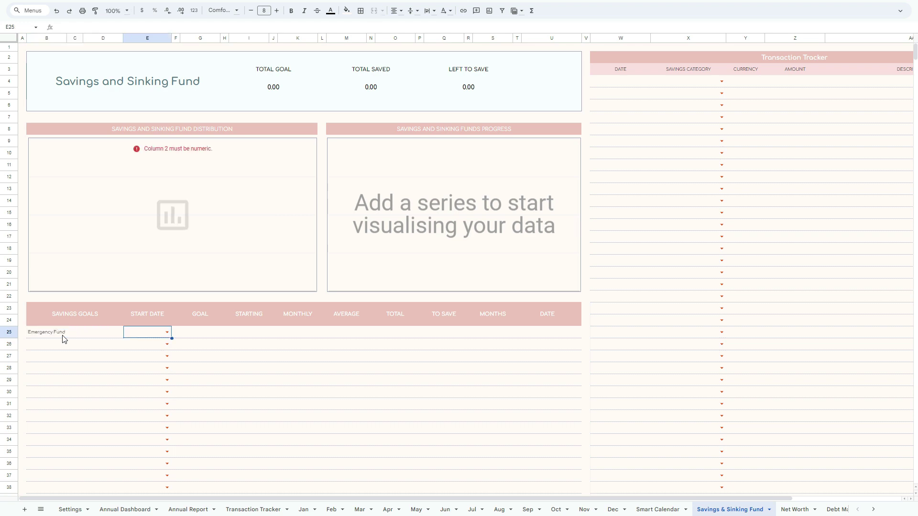
key(Return)
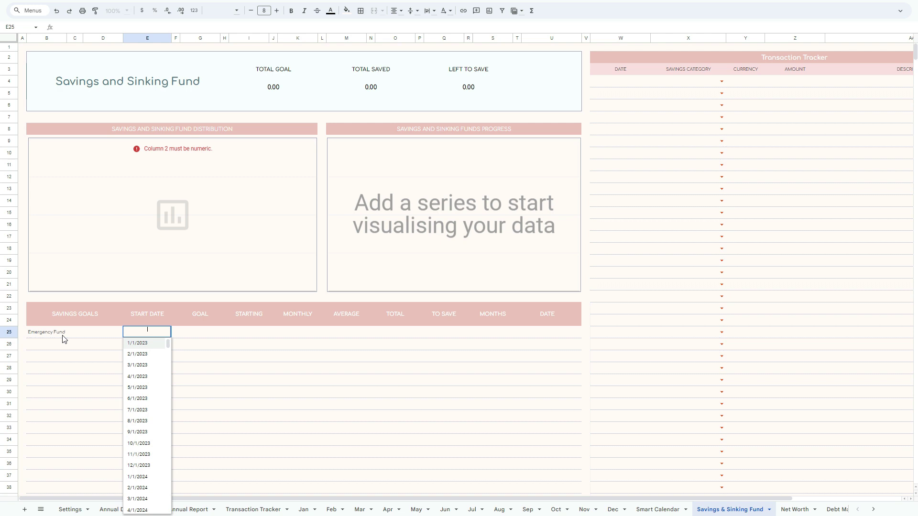
key(Return)
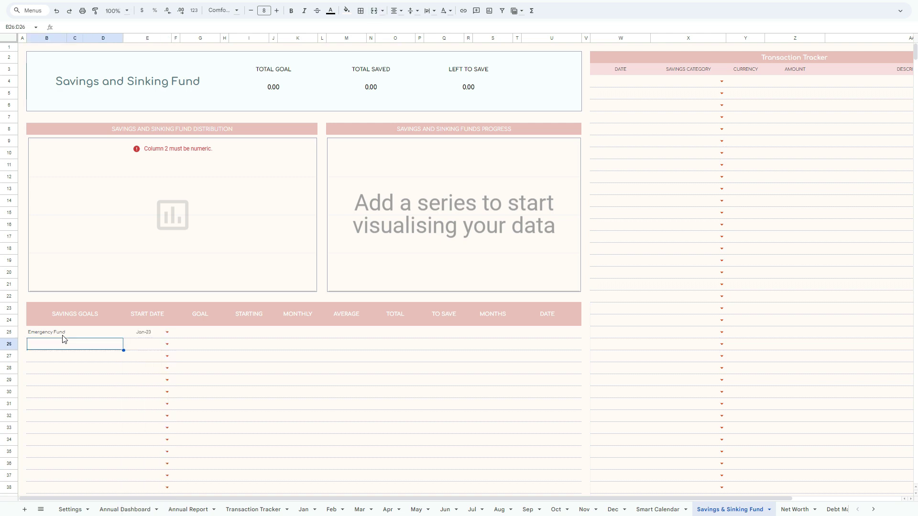
Set the Emergency Fund goal amount to 50,000.
key(Right)
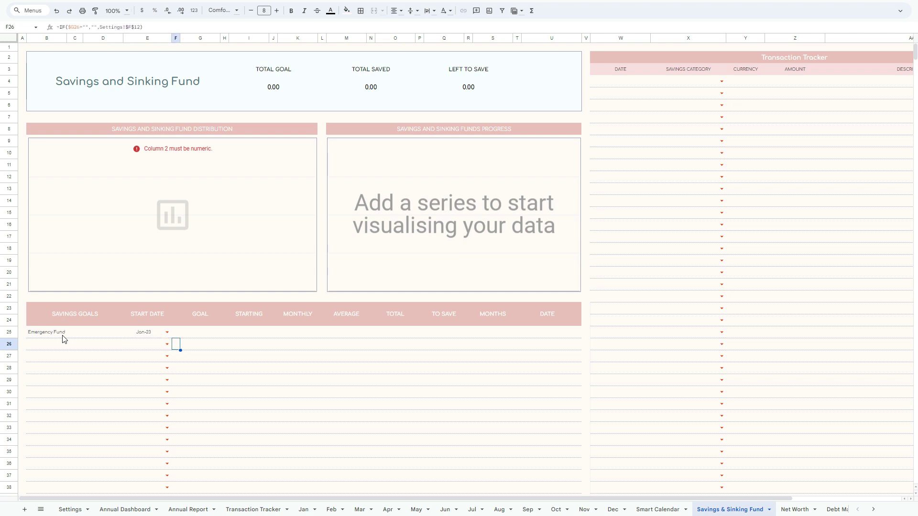
key(Up)
key(Right)
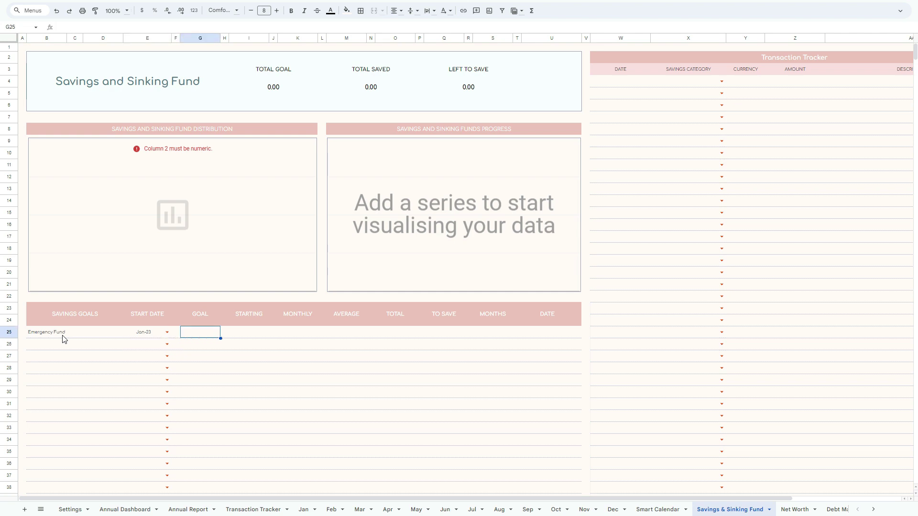
key(Left)
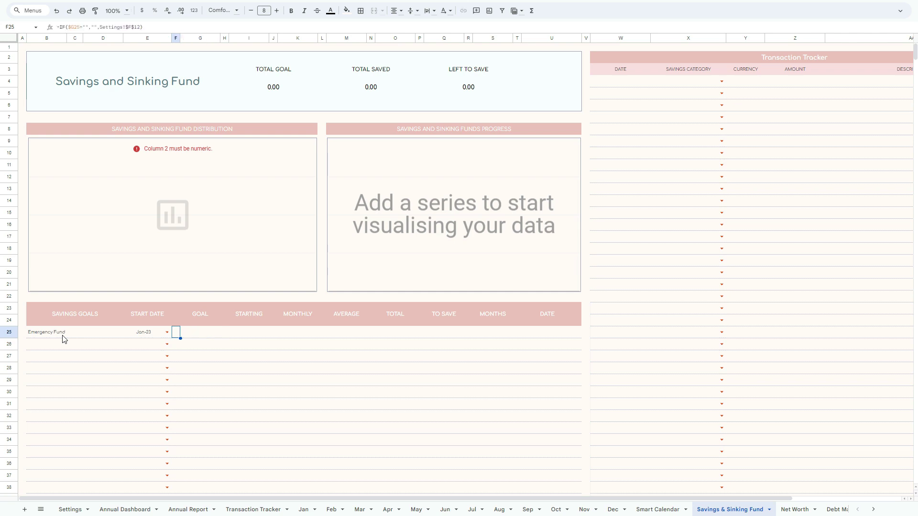
key(Left)
key(Right)
key(Right)
key(Right)
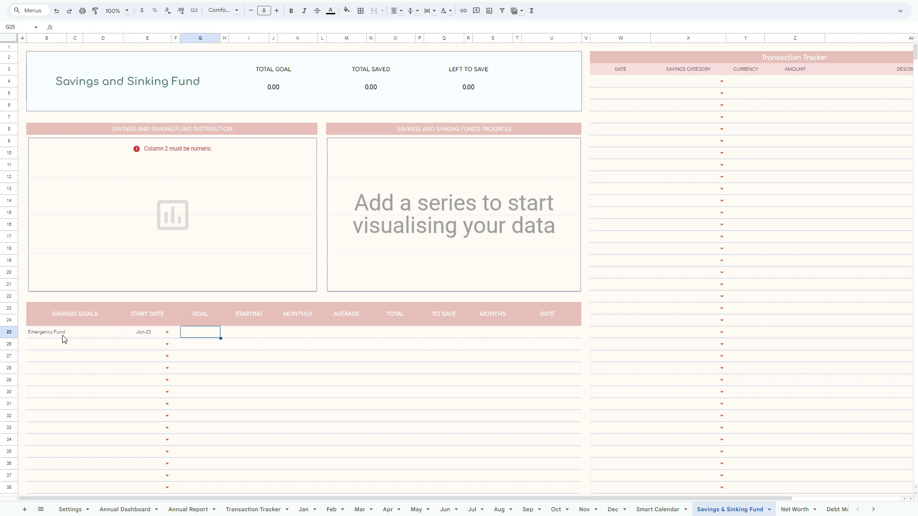
text(50,000)
key(Return)
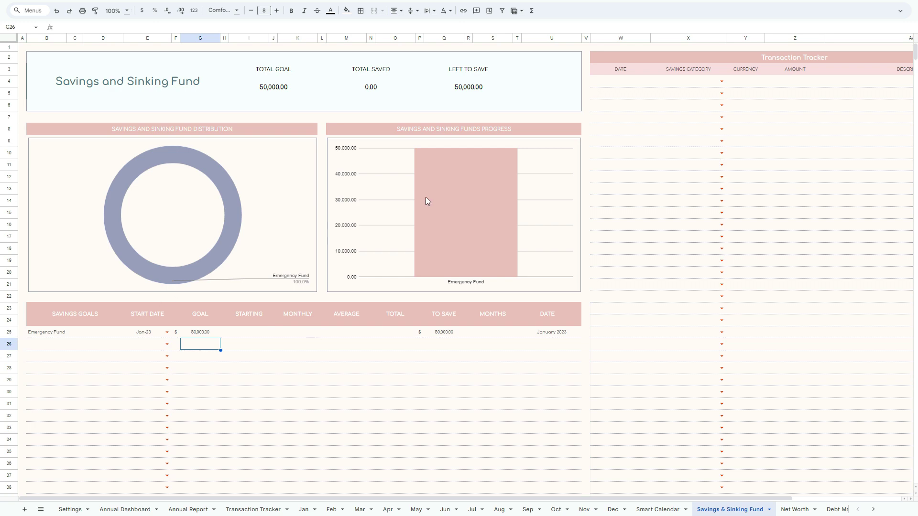
Give the Emergency Fund a 5,000 starting amount.
click(241, 335)
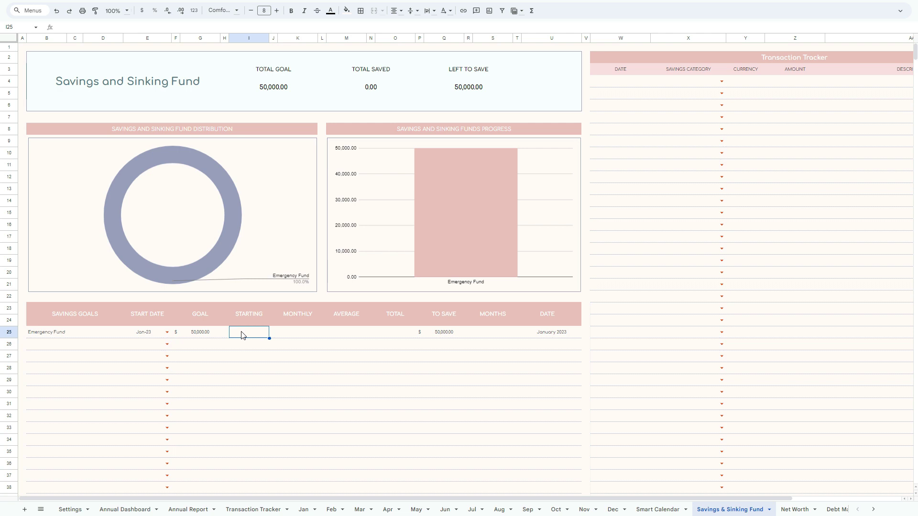
text(10)
key(BackSpace)
key(BackSpace)
text(5000)
key(Return)
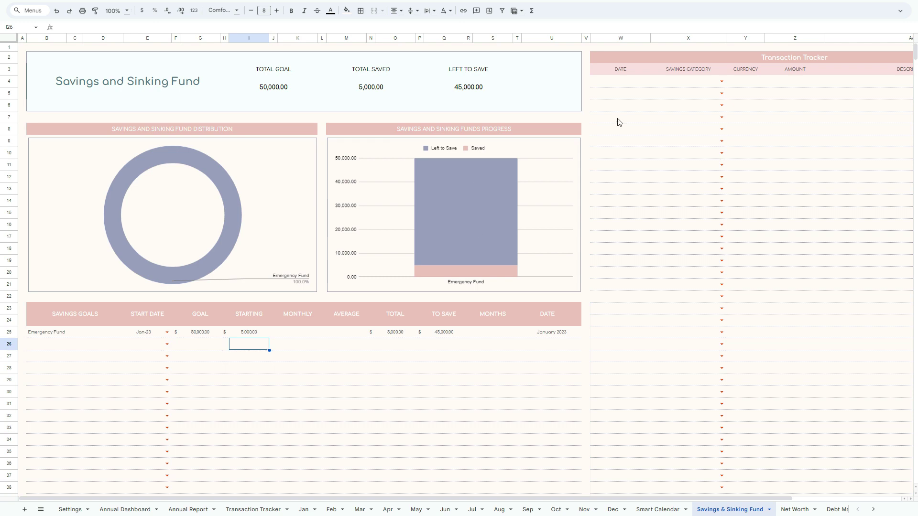
Log a 1/1/2023 Emergency Fund deposit of 300 in the Transaction Tracker.
click(630, 86)
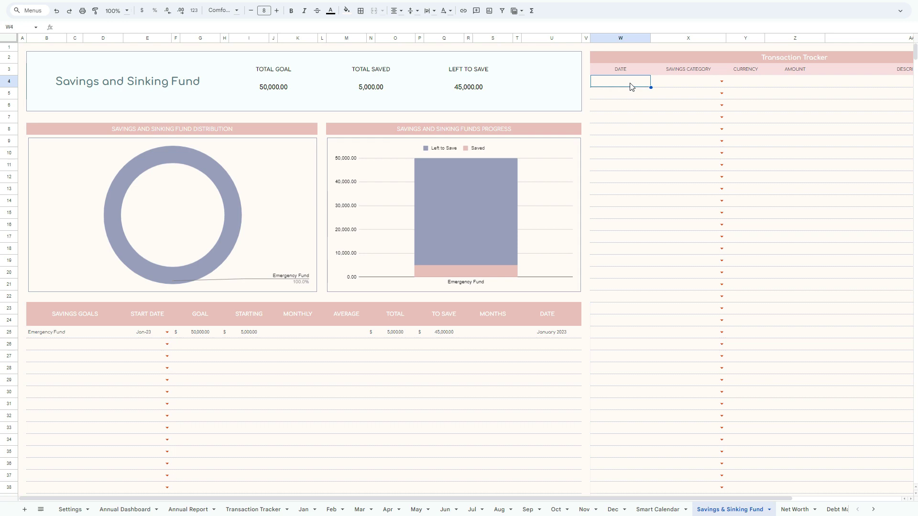
text(1)
text(/1/2023)
key(Tab)
text(E)
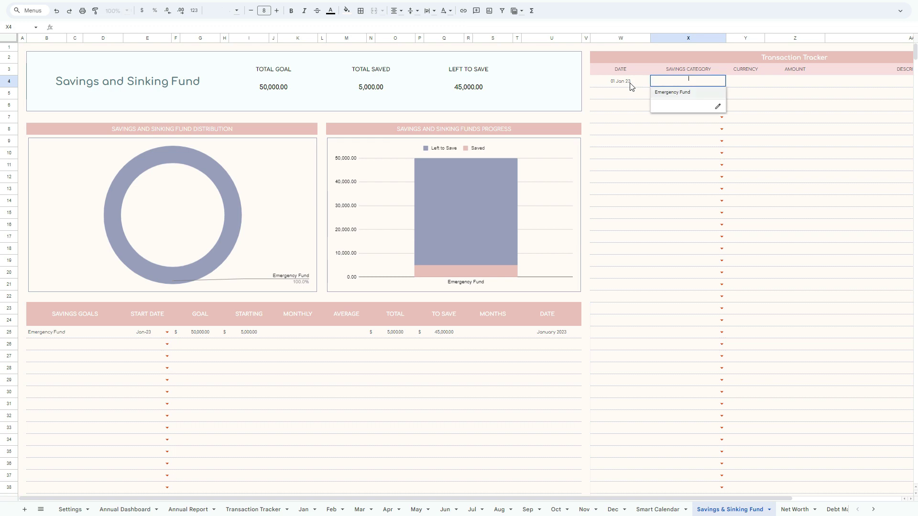
key(Return)
key(Tab)
key(Tab)
key(Right)
key(Up)
text(3)
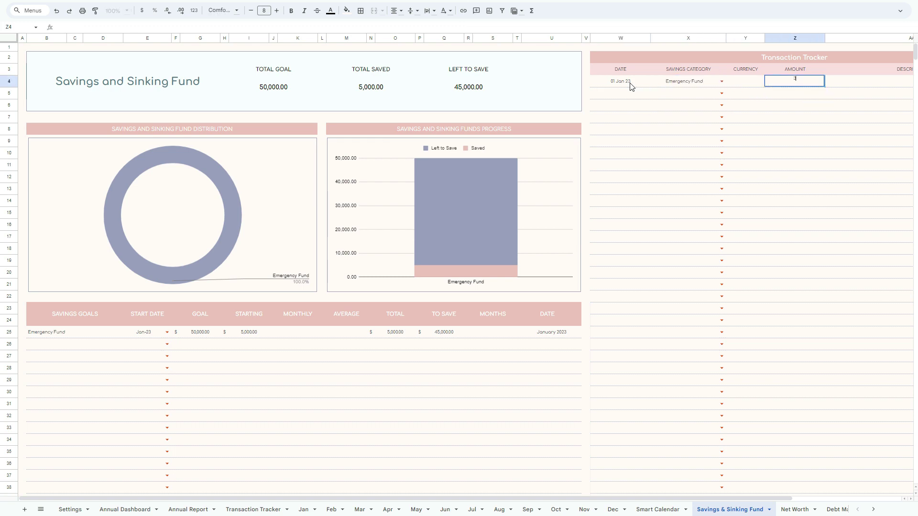
text(00)
key(Return)
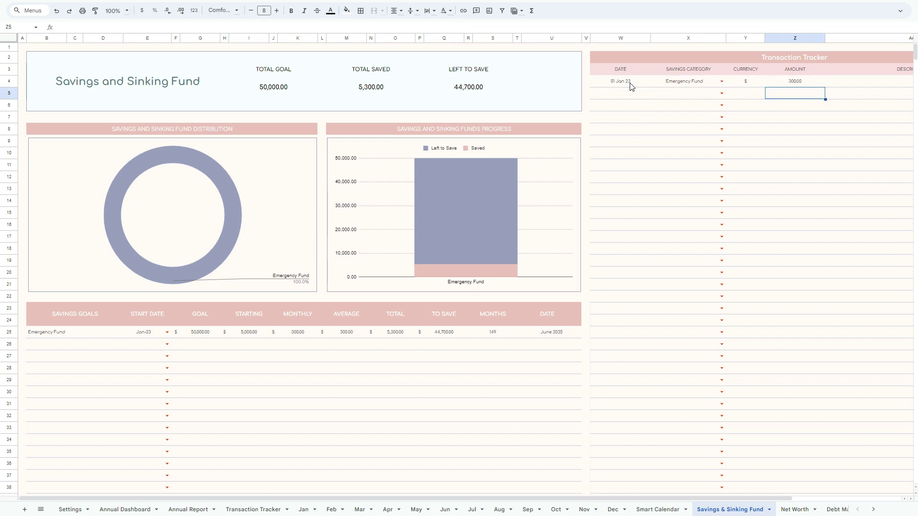
Inspect the average savings, monthly savings, total saved, months-to-goal and goal date formulas.
click(347, 333)
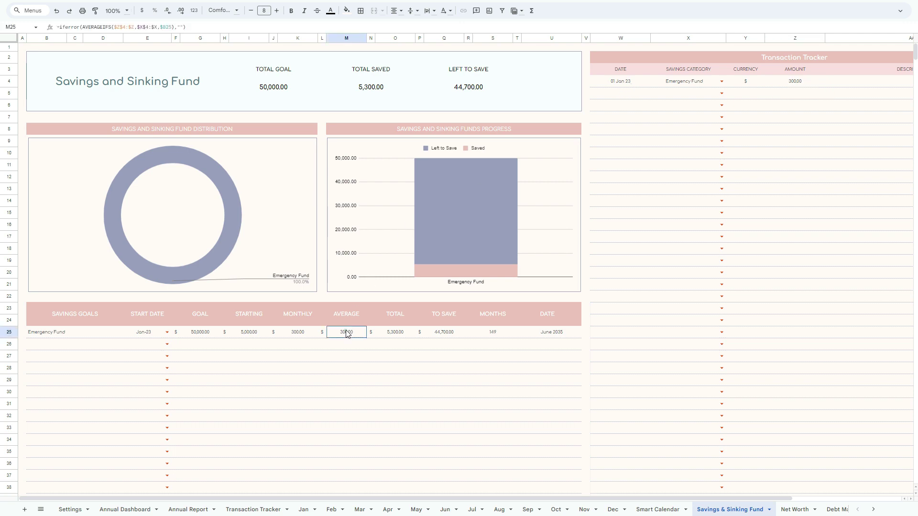
click(300, 339)
key(Right)
key(Right)
key(Right)
key(Right)
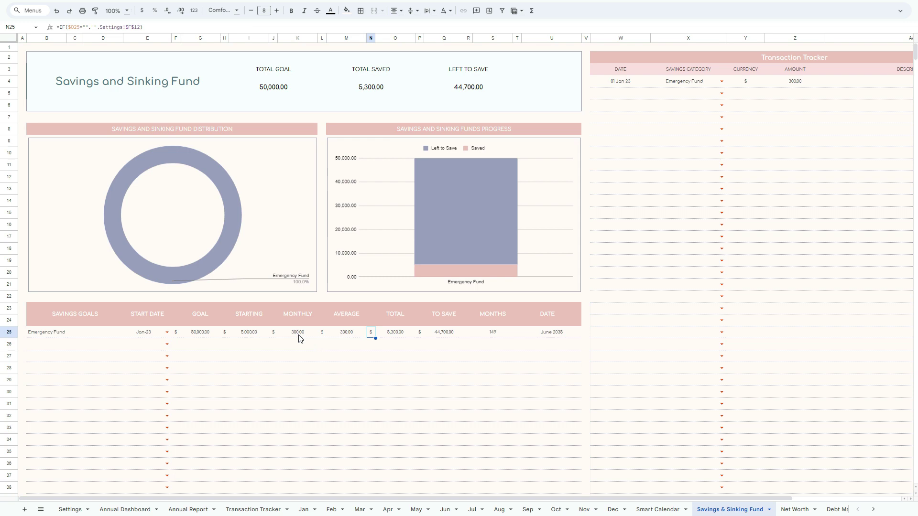
key(Right)
key(Right)
key(Right)
key(Right)
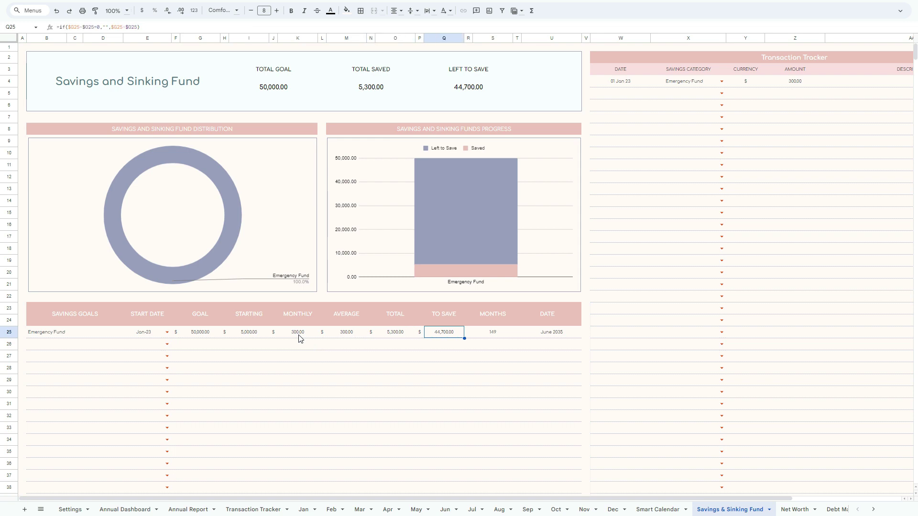
key(Right)
key(Right)
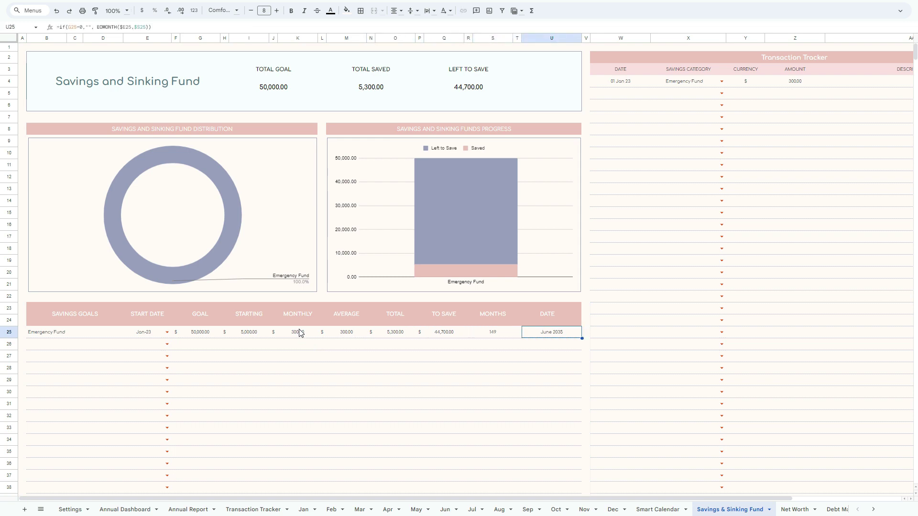
Log a 2/2/2023 Emergency Fund deposit of 500.
click(617, 98)
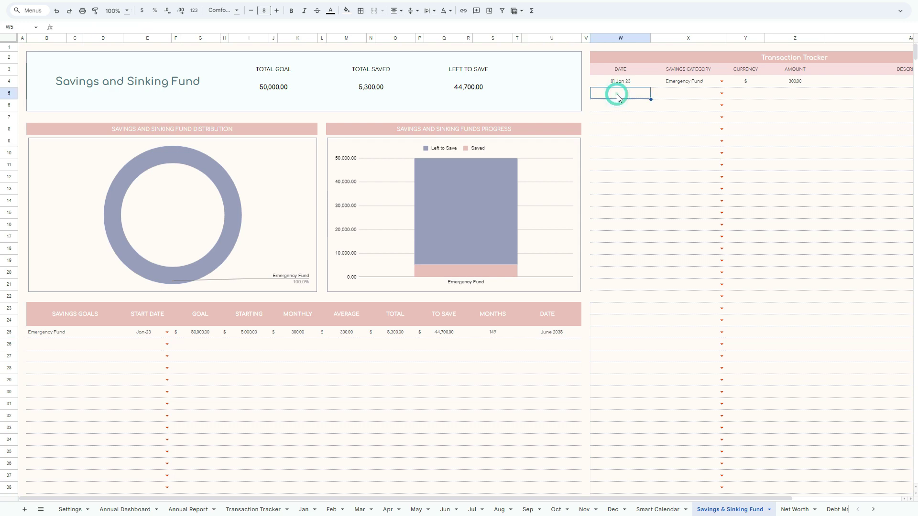
text(2)
text(/2/2023)
key(Tab)
text(E)
key(Return)
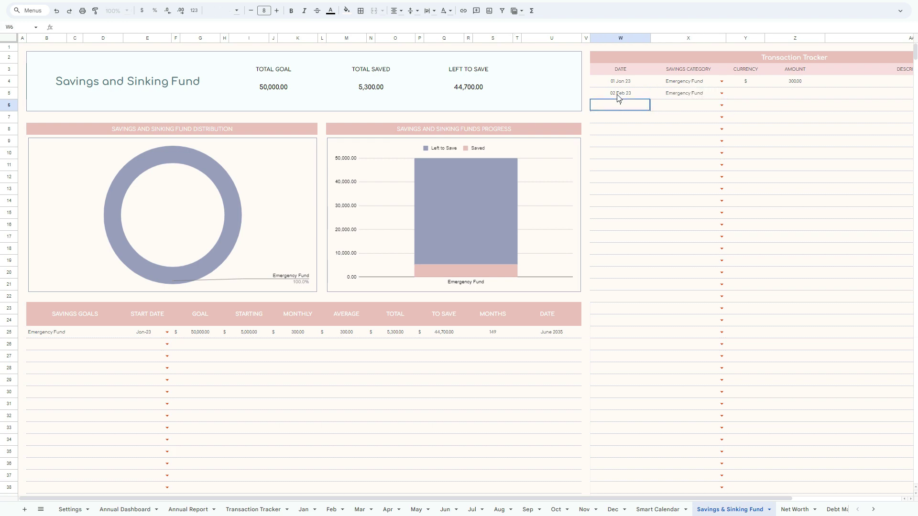
key(Right)
key(Right)
key(Right)
key(Up)
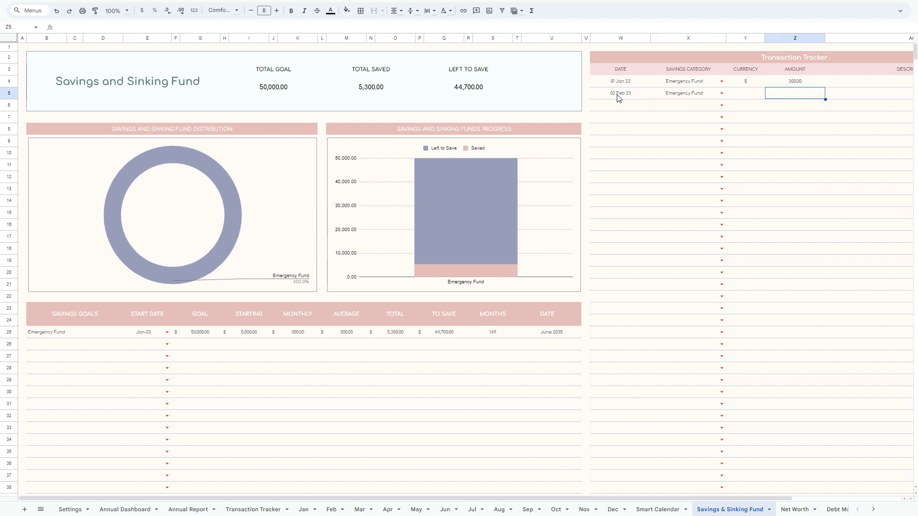
text(500)
key(Return)
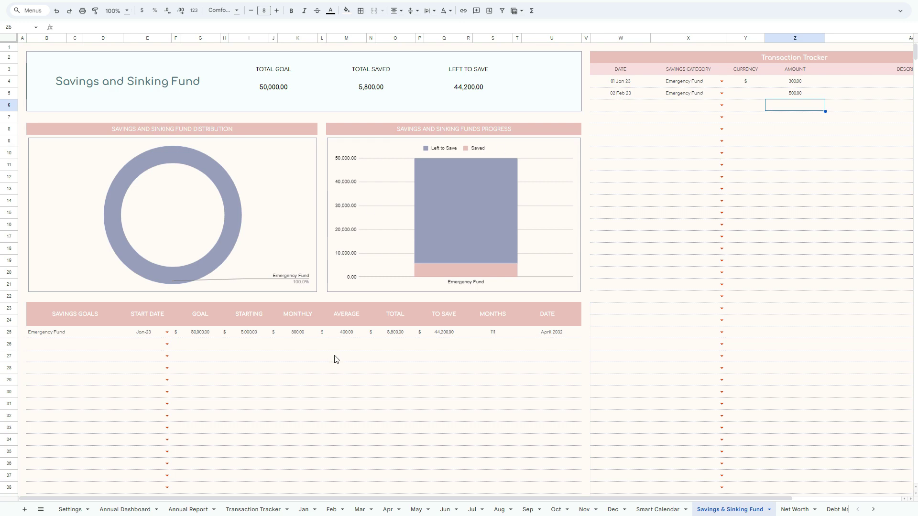
Check the updated average savings, then select a cell in the Net Worth assets table.
click(350, 336)
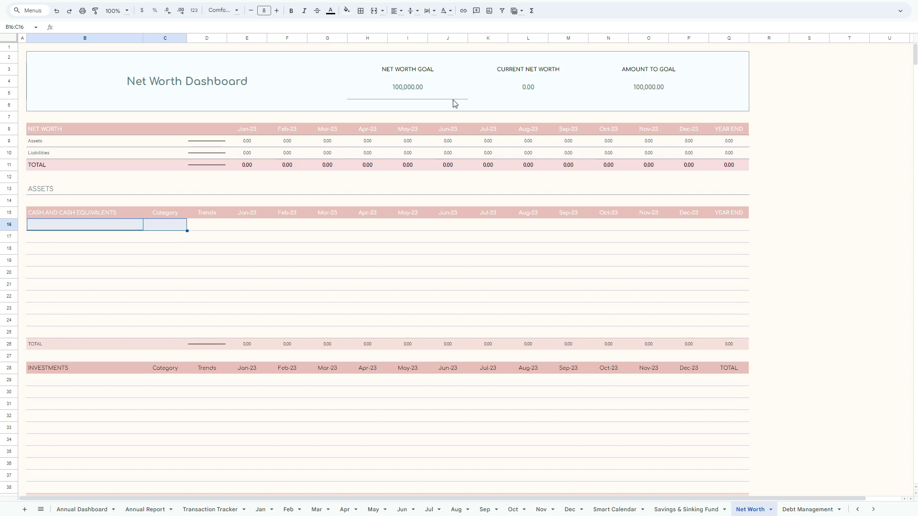
click(82, 274)
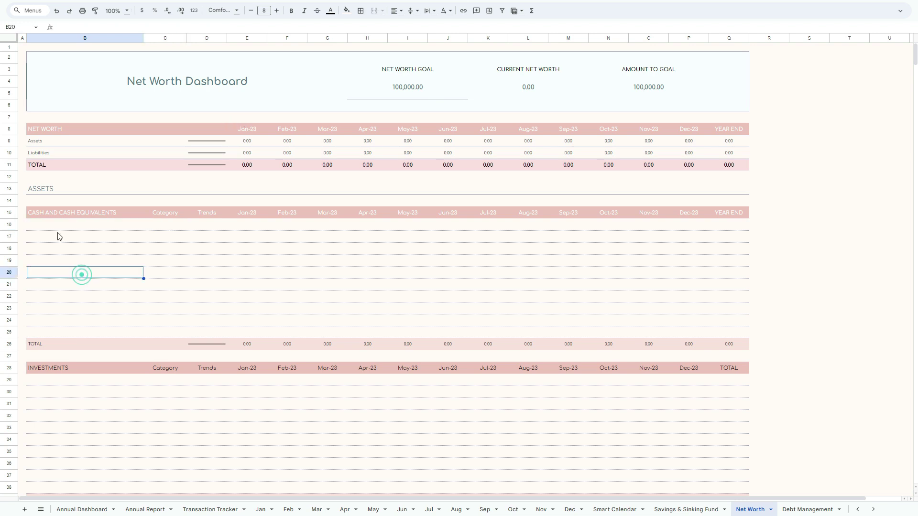
Cancel a net worth goal edit, keeping 100,000.00, and enter Cash as the first cash item.
click(54, 224)
click(411, 90)
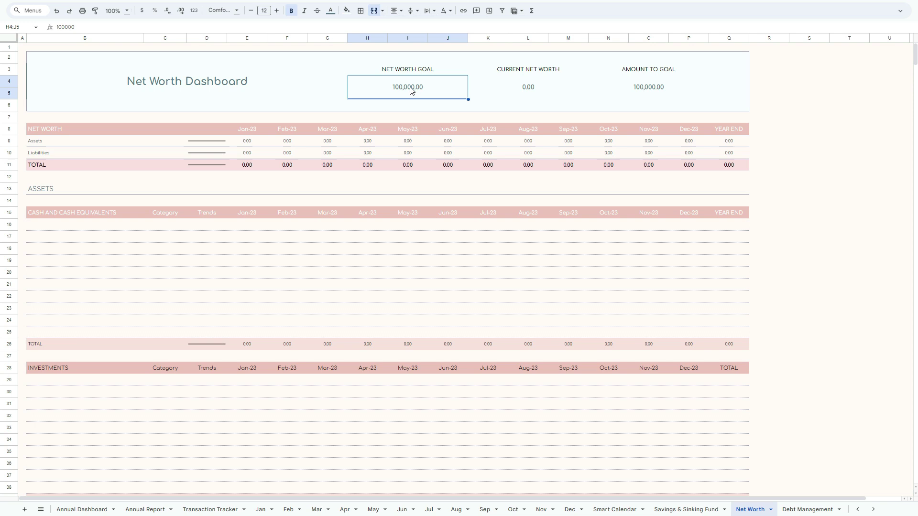
text(50000)
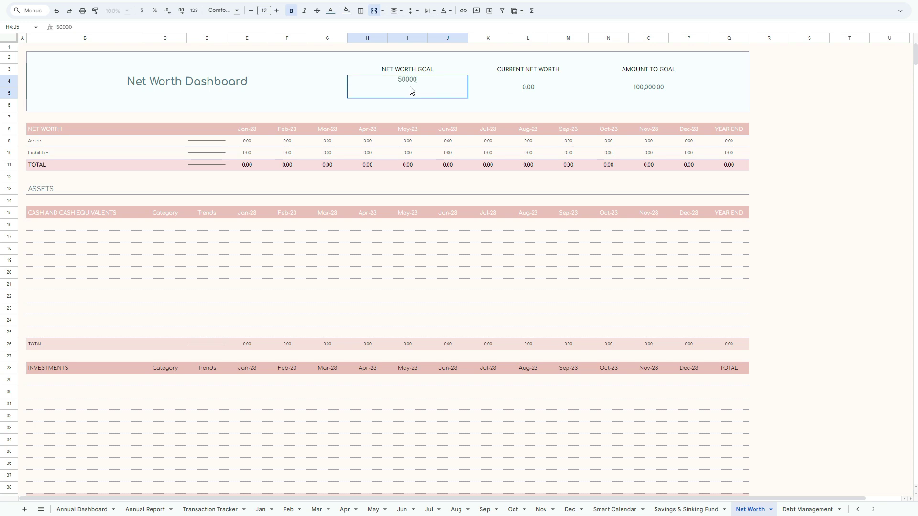
key(BackSpace)
key(BackSpace)
key(BackSpace)
key(BackSpace)
key(BackSpace)
text(10000)
key(Escape)
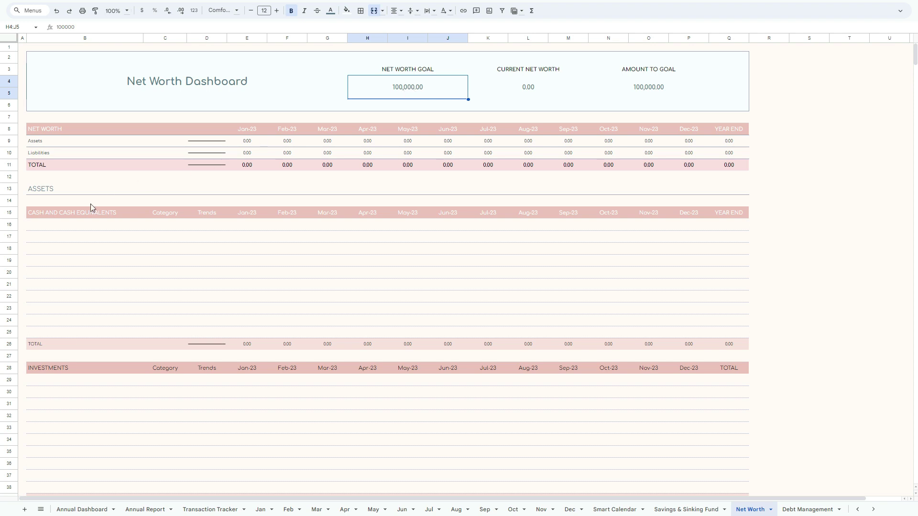
click(63, 224)
text(Cash)
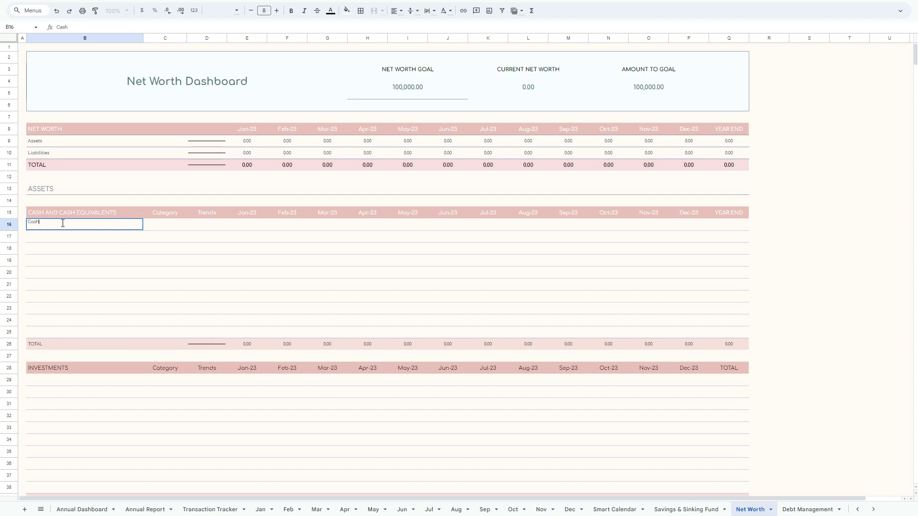
Give the Cash row category Bank and balances 5,000, 6,000, 8,000, 8,000 for Jan–Apr.
key(Tab)
text(Bank)
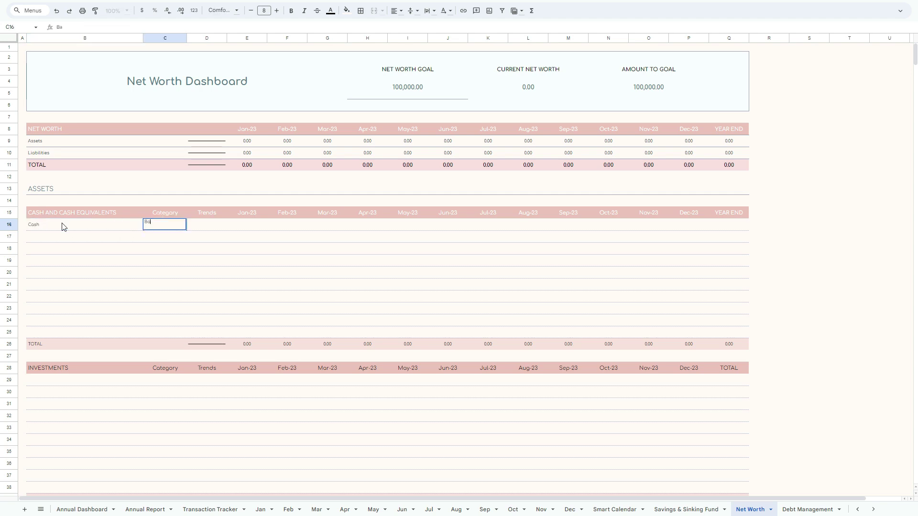
key(Tab)
key(Tab)
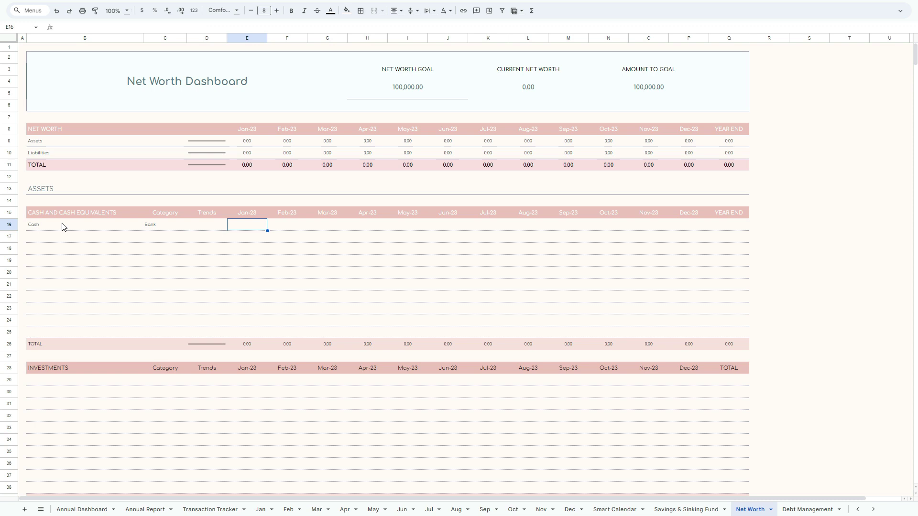
text(5,000)
key(Tab)
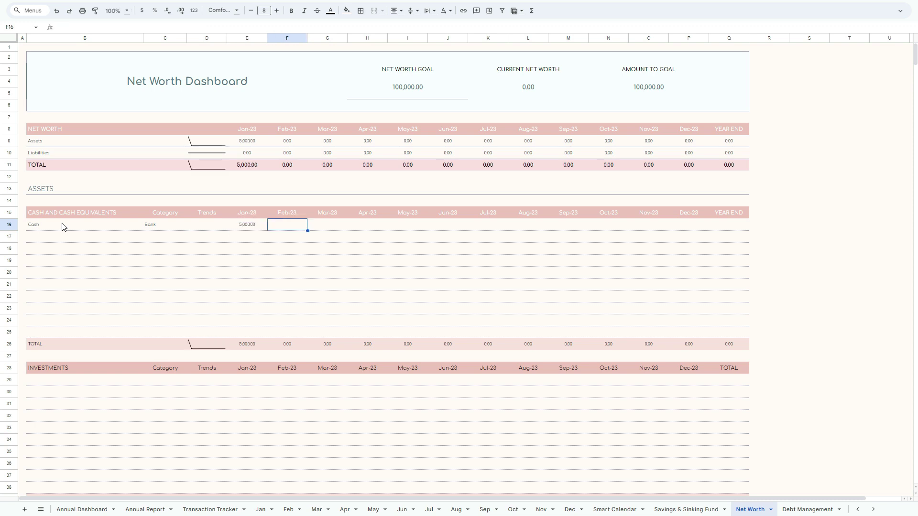
text(6,)
text(000)
key(Tab)
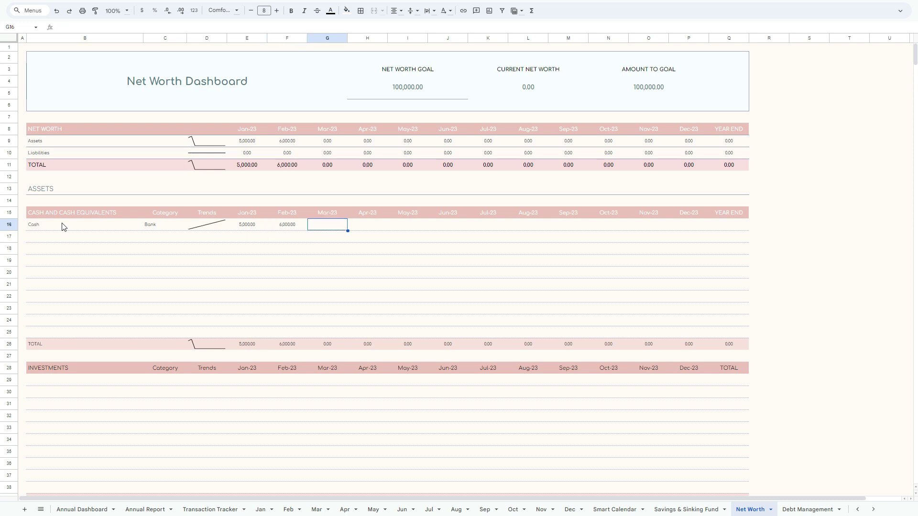
text(8,000)
key(Tab)
text(8)
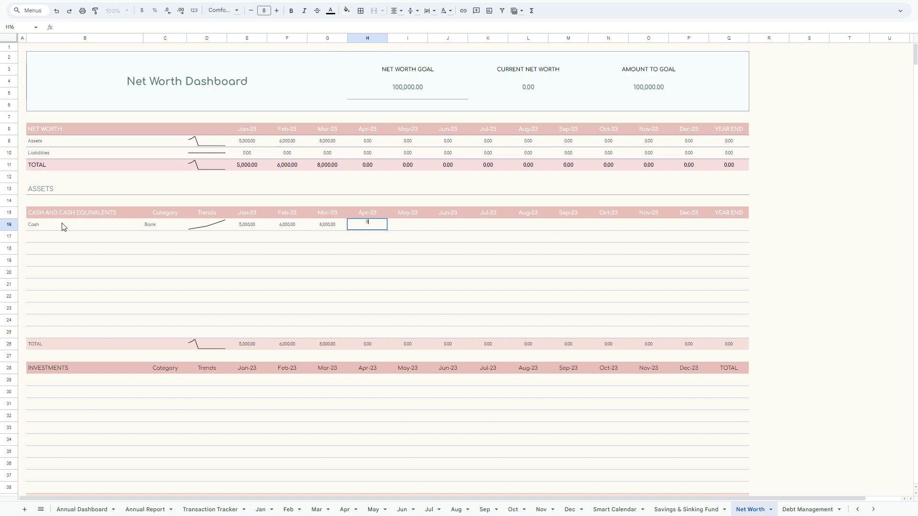
text(,000)
key(Tab)
Enter Cash balances 10,000, 10,000, 12,000 and 12,000 for May–Aug.
text(10000)
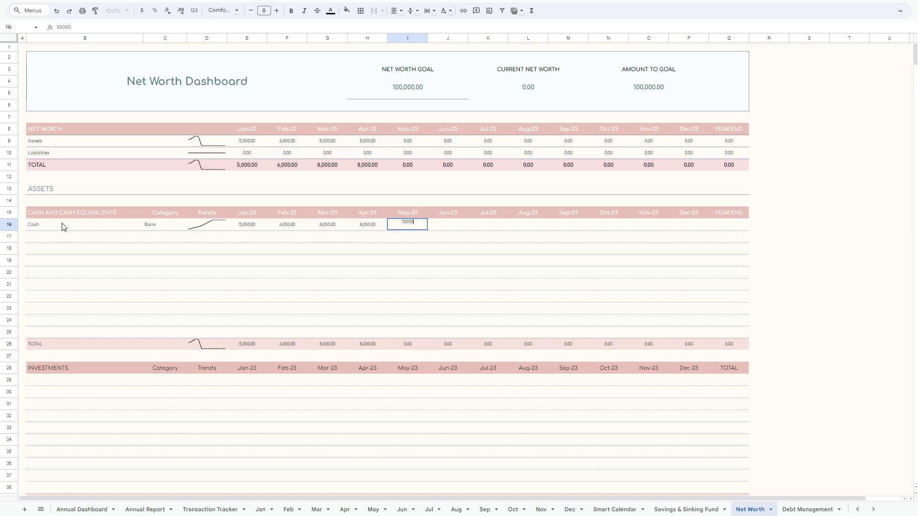
key(Tab)
text(10000)
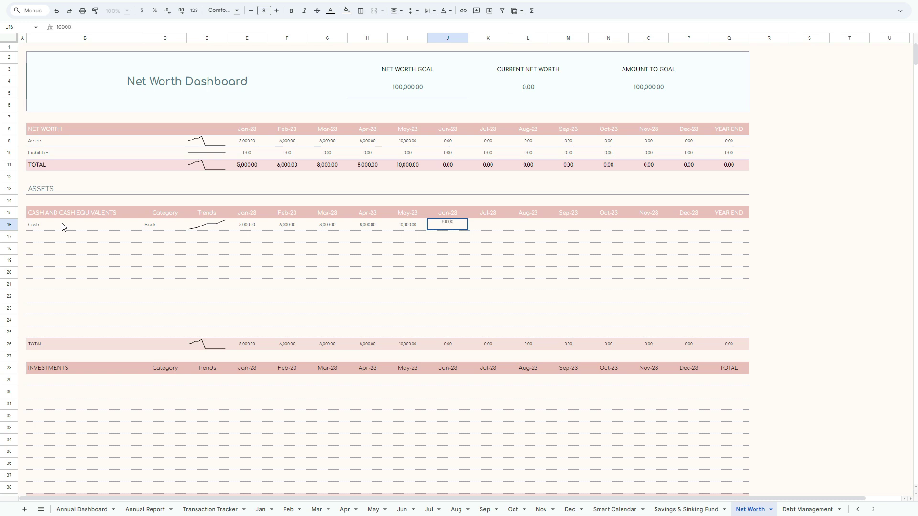
key(Tab)
text(12000)
key(Tab)
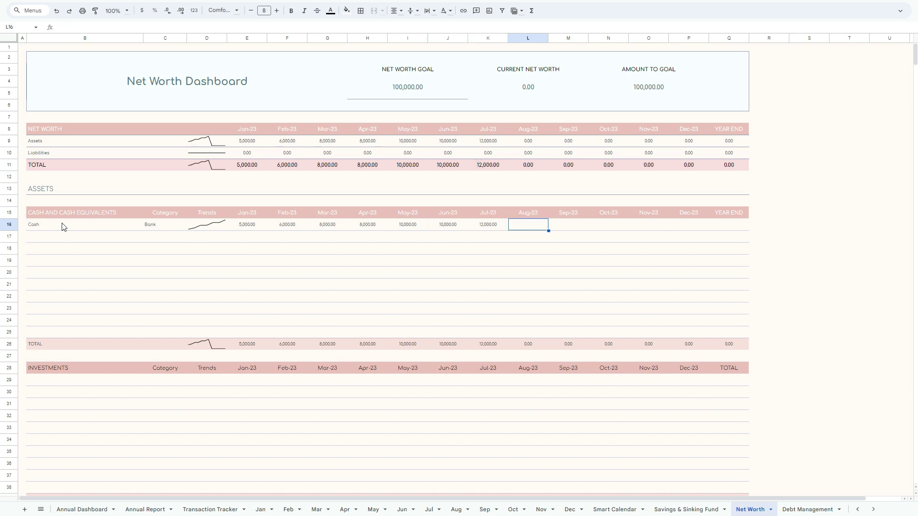
text(12,000)
key(Tab)
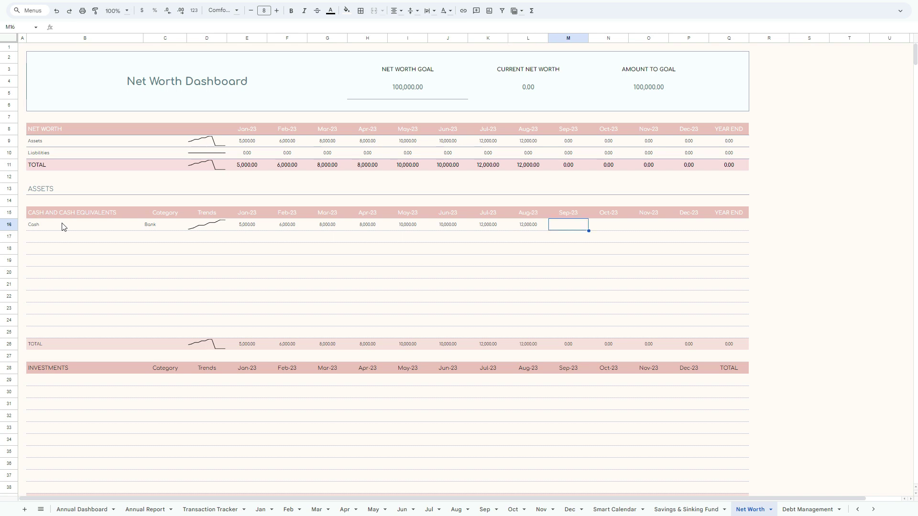
Enter Sep–Nov Cash balances 13,000, 10,000 and 14,000, correcting the mistyped 150000.
text(13000)
key(Tab)
text(150)
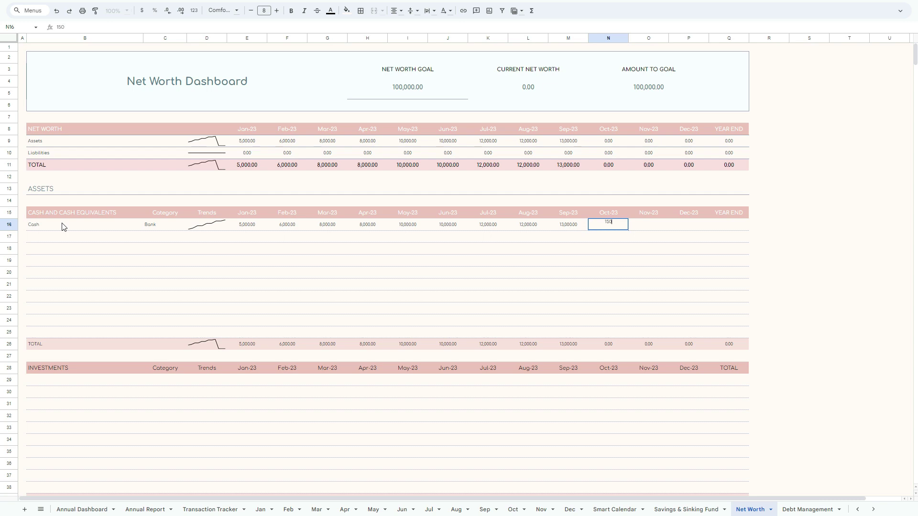
text(0000)
key(Tab)
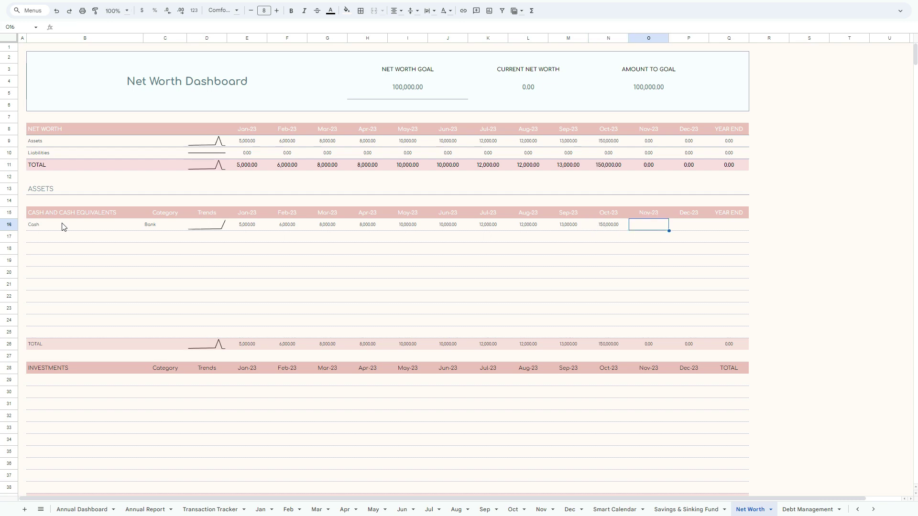
key(shift+Tab)
text(10000)
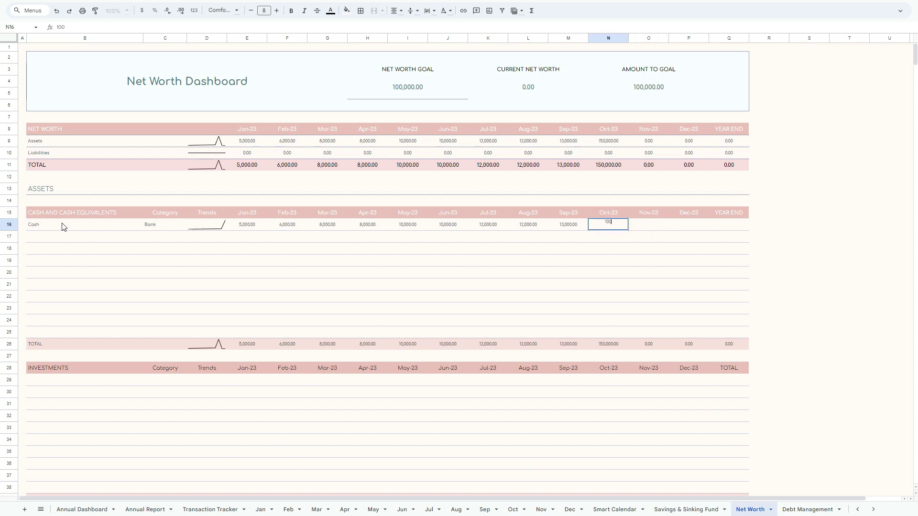
key(Return)
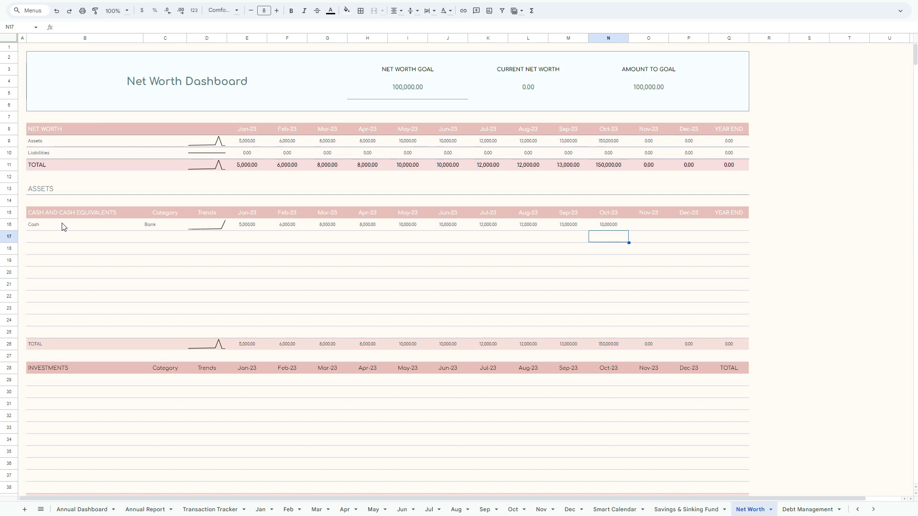
key(Up)
key(Tab)
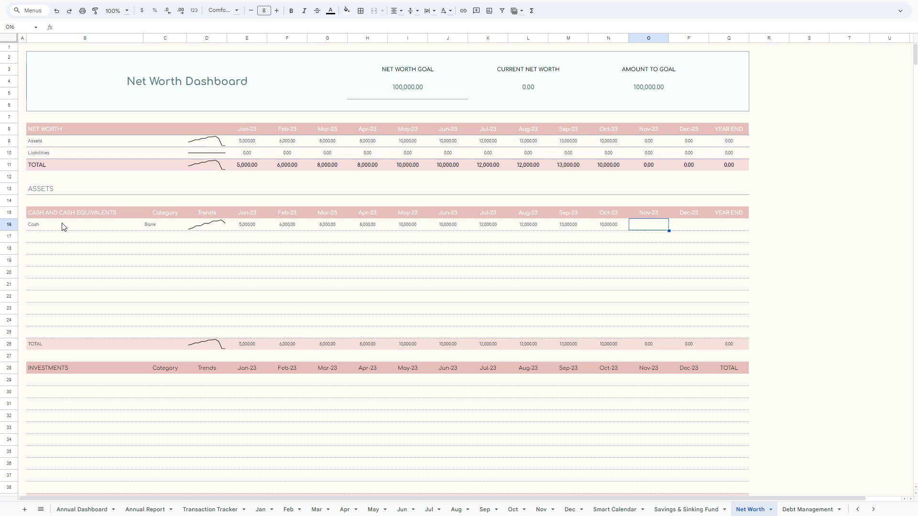
text(140000)
key(Return)
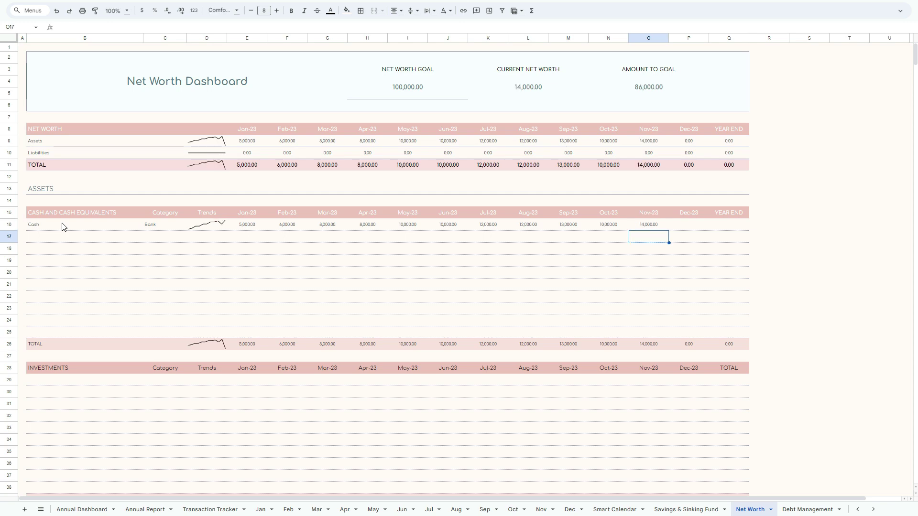
mouse_move(58, 4)
click(674, 226)
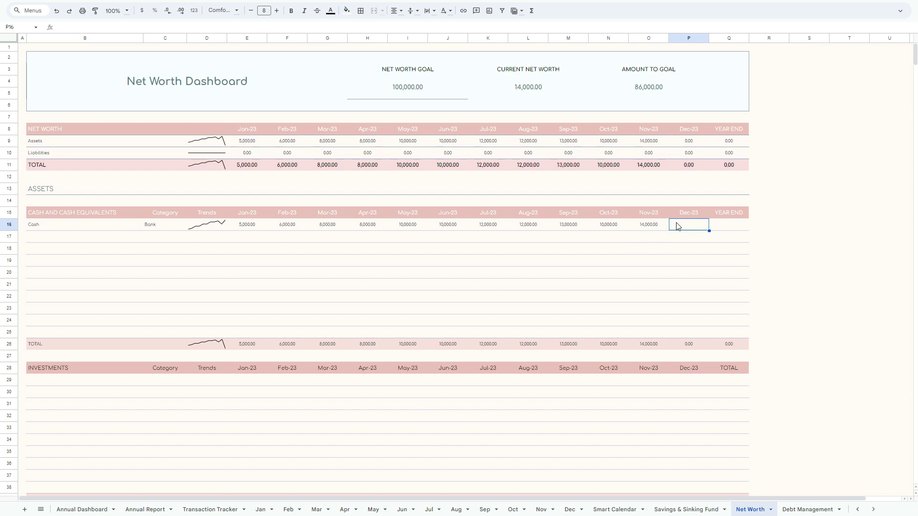
scroll(677, 226, down, 7)
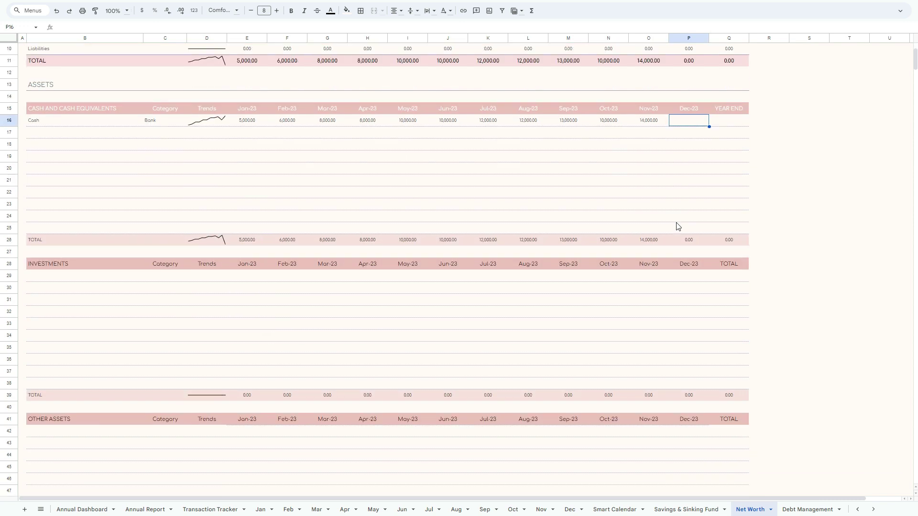
scroll(676, 226, down, 6)
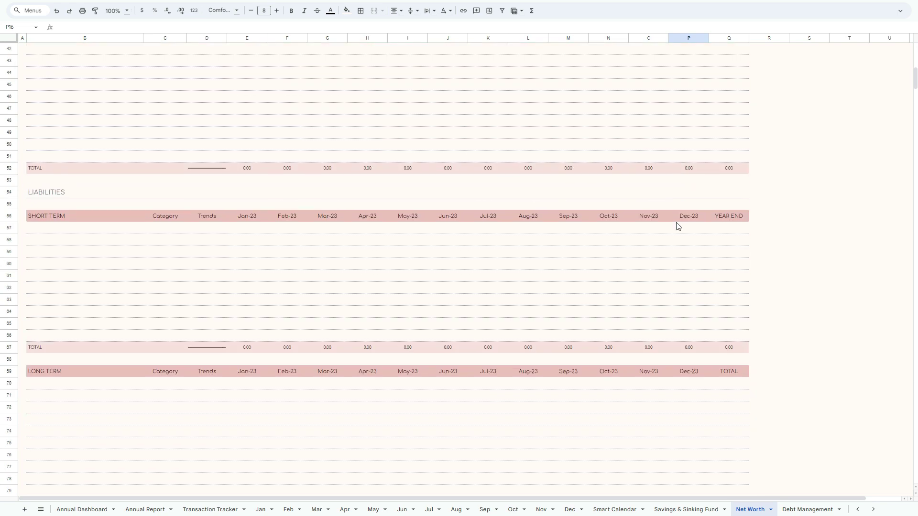
scroll(676, 226, up, 13)
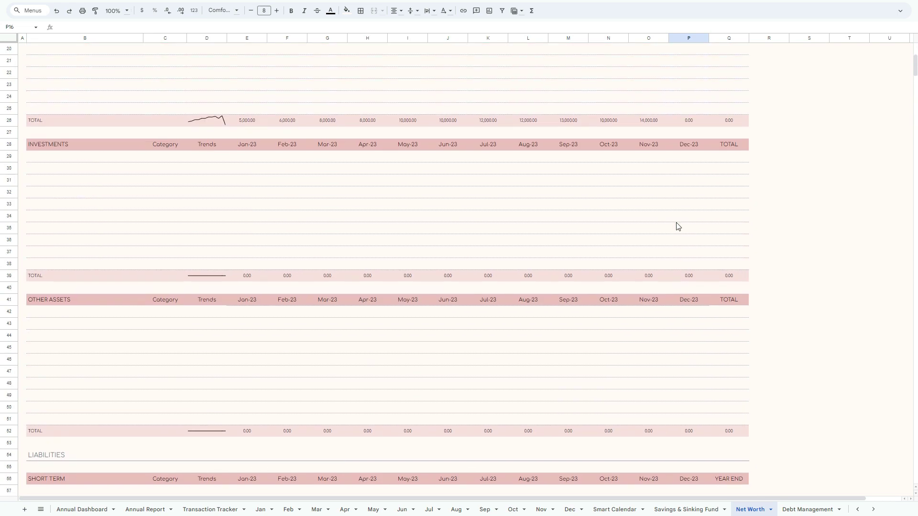
click(34, 228)
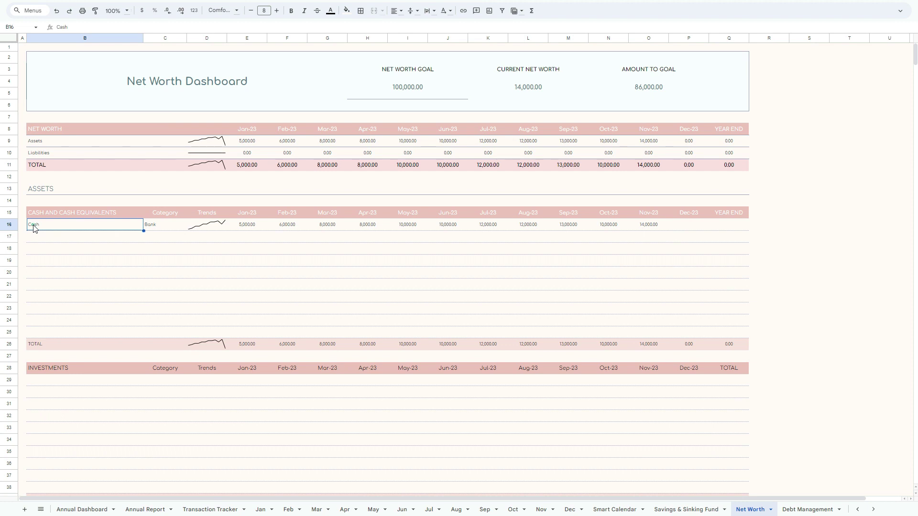
key(Right)
key(Right)
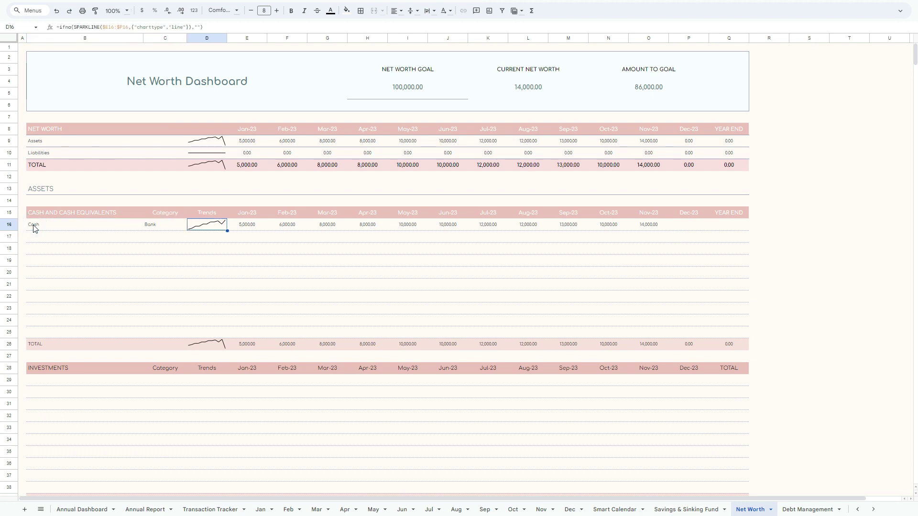
key(Right)
key(shift+Right)
key(shift+Right)
key(shift+Right)
key(shift+Right)
key(shift+Right)
key(shift+Right)
key(shift+Right)
key(shift+Right)
key(shift+Right)
key(shift+Right)
key(shift+Right)
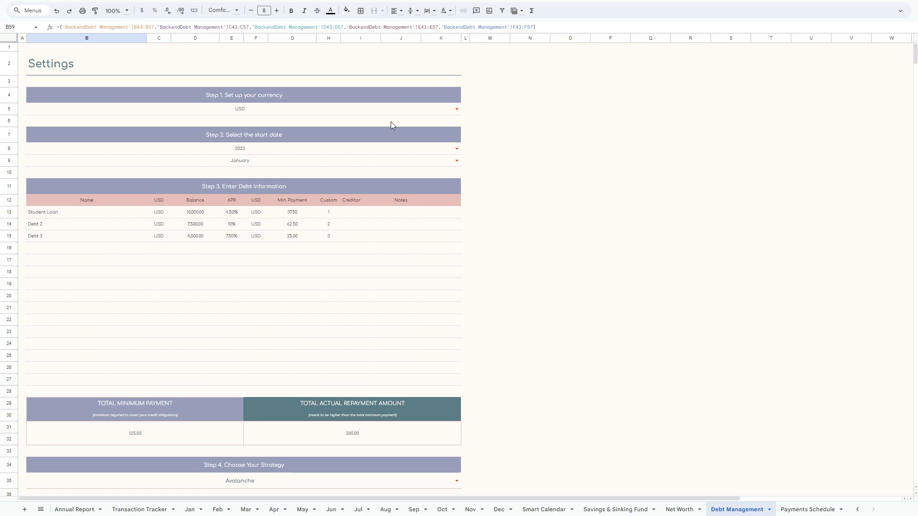
Check the Debt Management currency and start-month dropdowns without changing them.
click(457, 110)
click(531, 173)
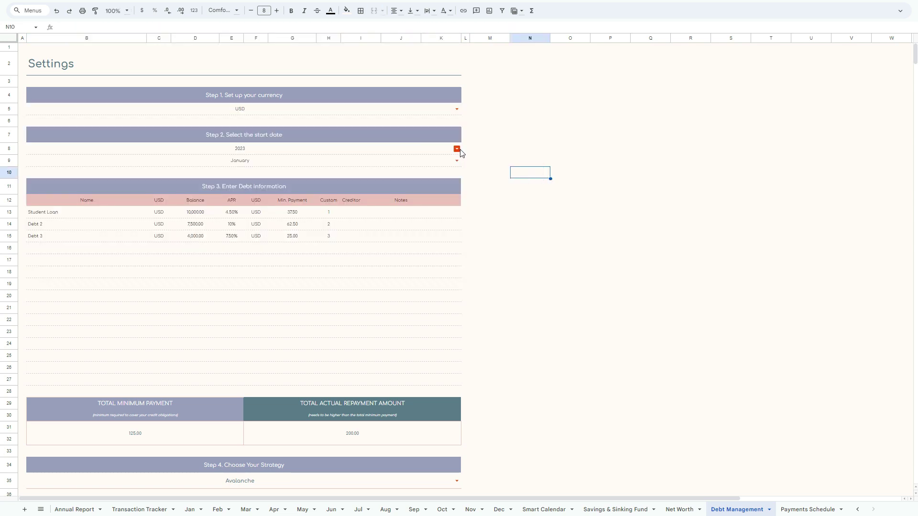
click(457, 161)
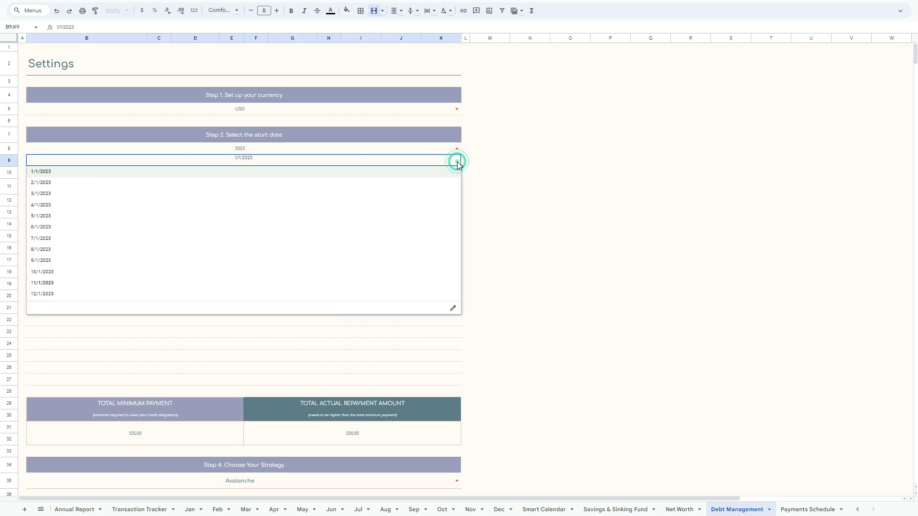
Rename the first debt to Debt 1 with a 5,000 balance and 5.5% APR.
click(551, 204)
click(38, 214)
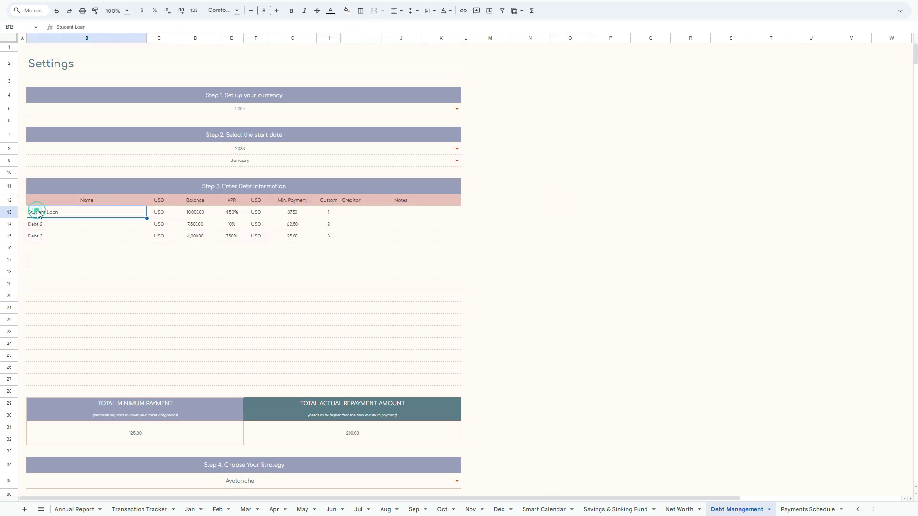
text(Debt 1)
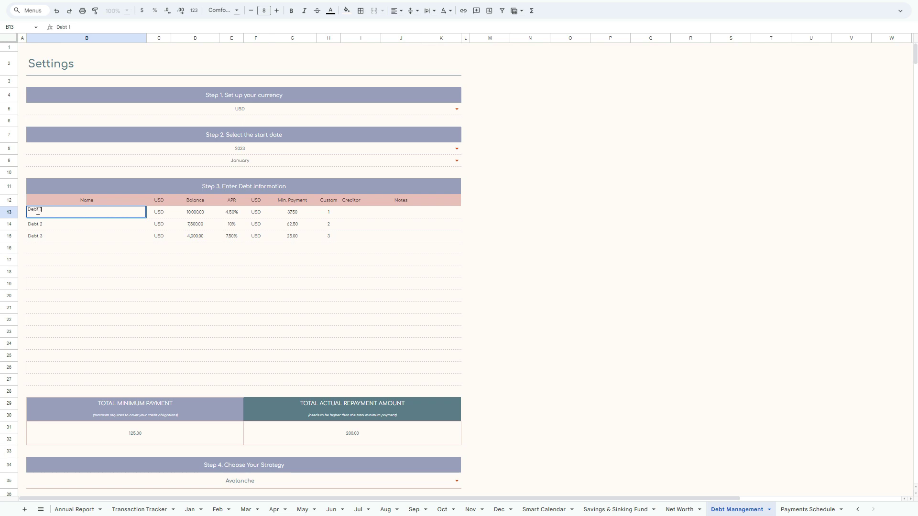
key(Return)
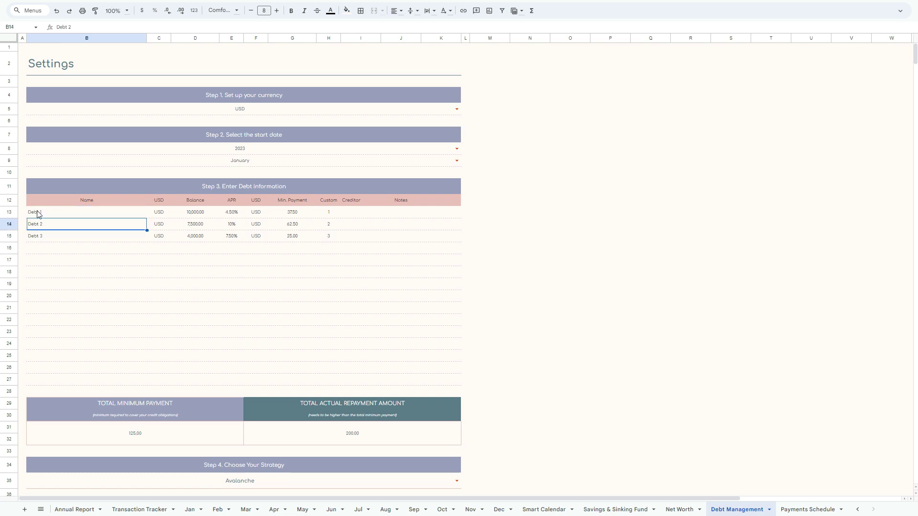
click(201, 212)
text(5,0)
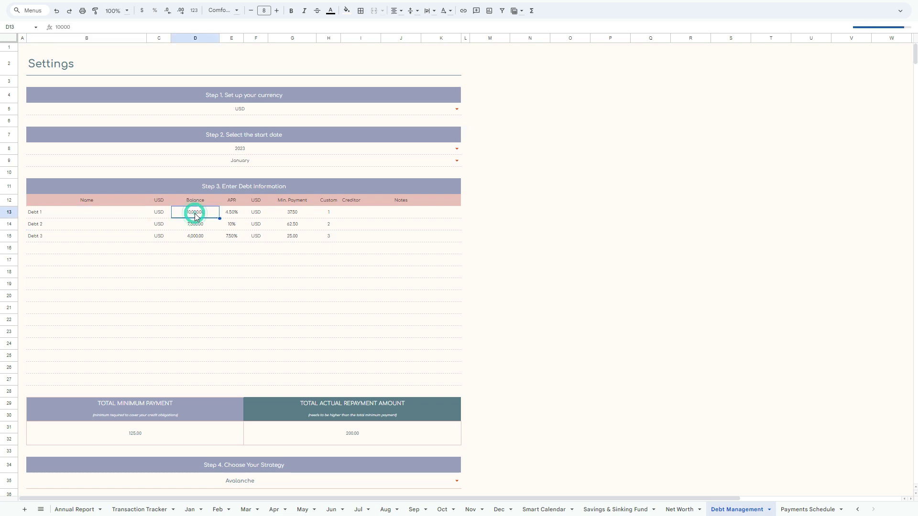
text(000)
key(Tab)
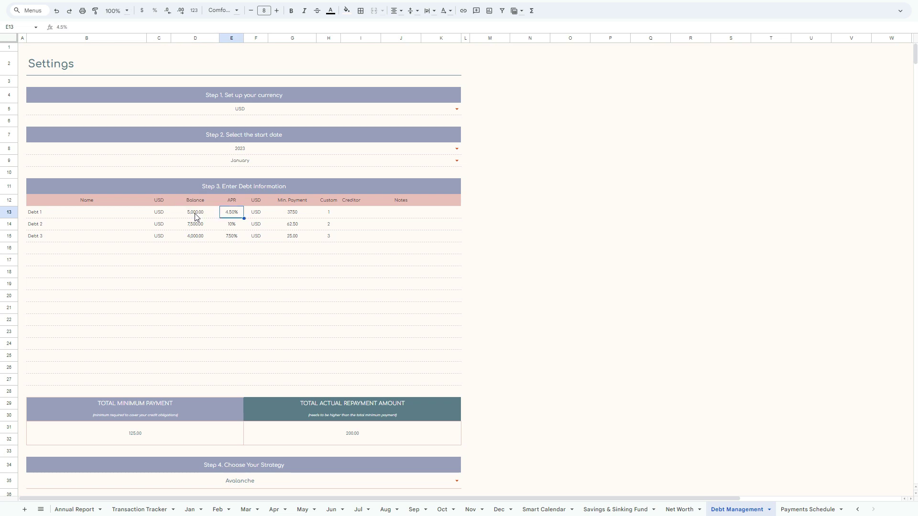
text(5.5)
key(Return)
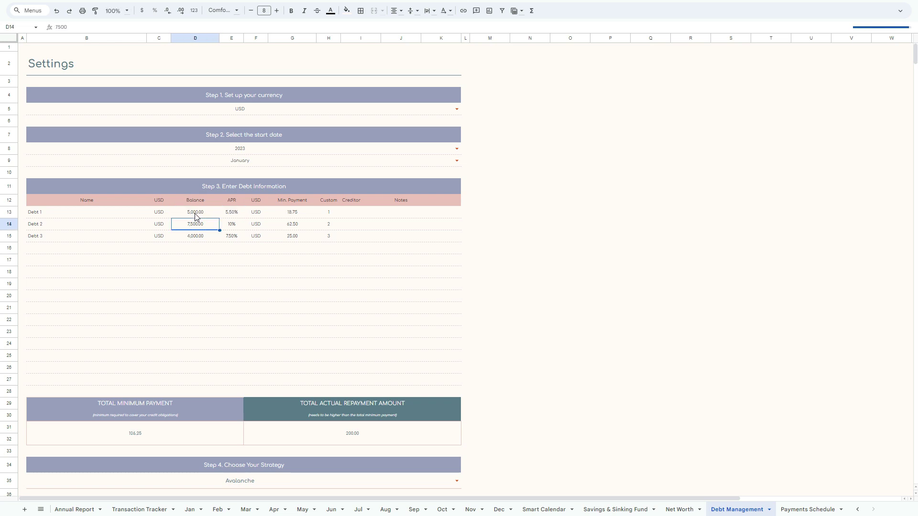
Review Debt 1's row and its 22.92 minimum payment formula.
click(33, 216)
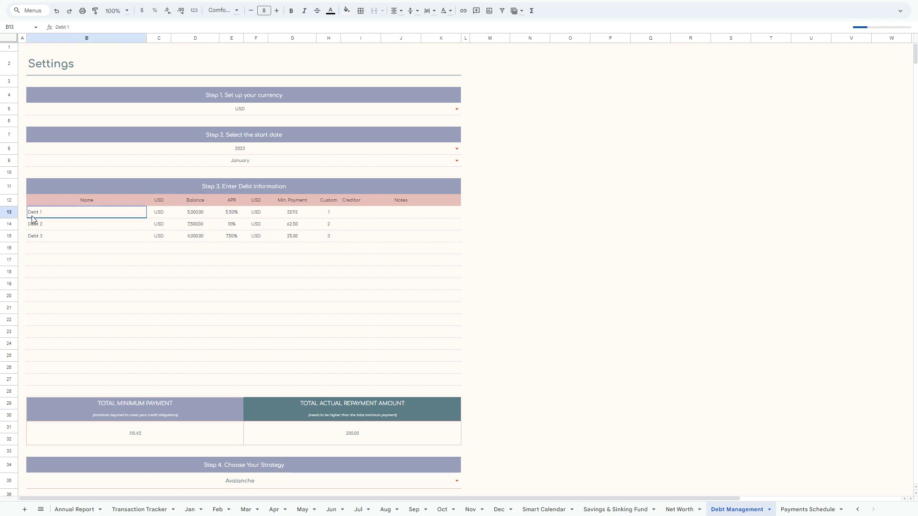
ctrl+click(201, 215)
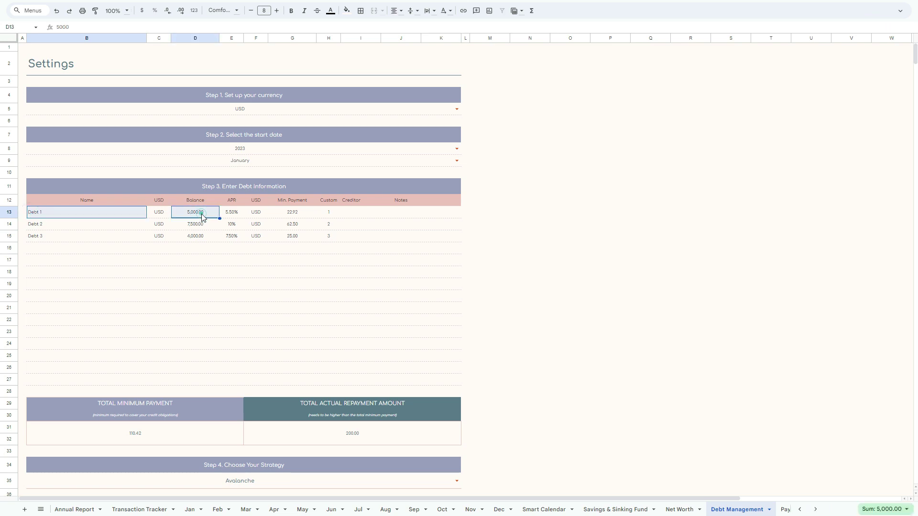
ctrl+shift+click(240, 215)
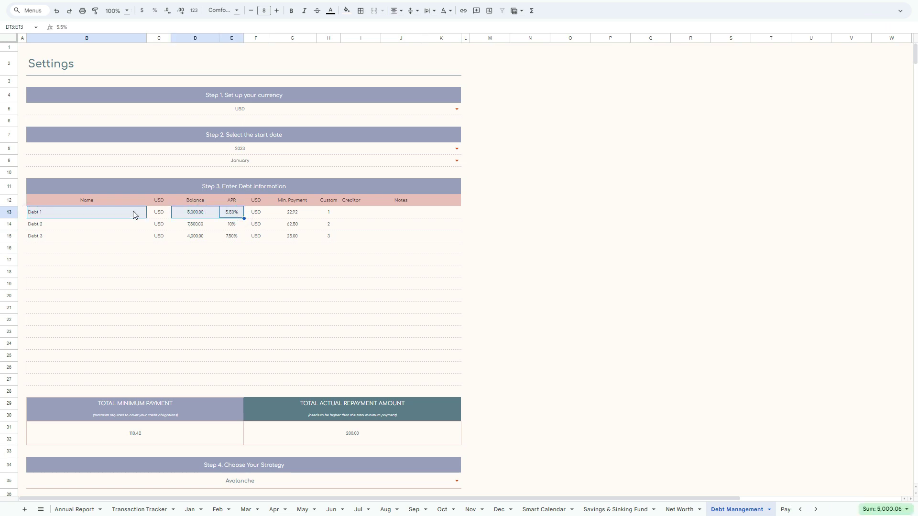
click(286, 216)
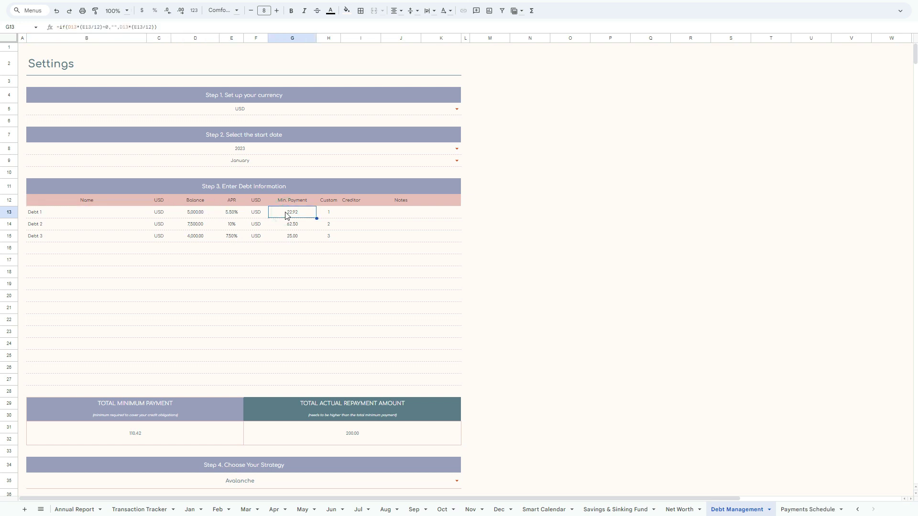
key(Right)
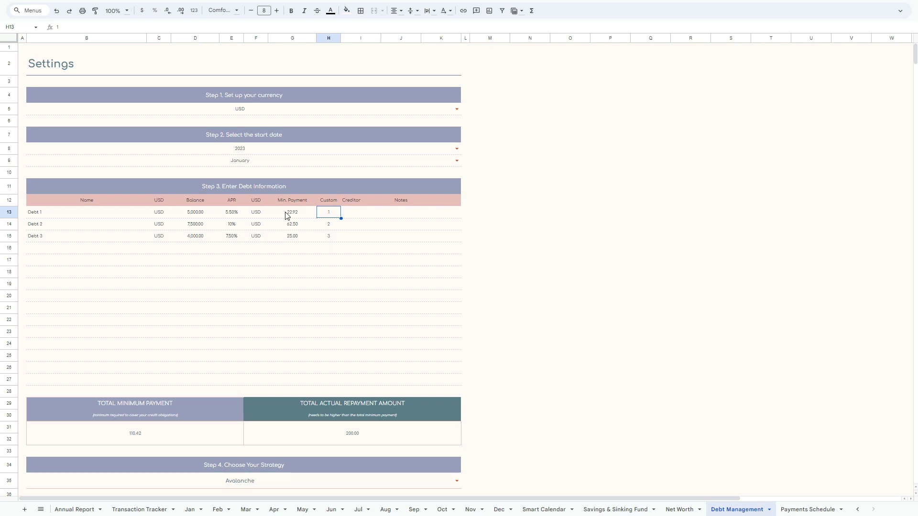
Set the total actual repayment amount to 150, moving payoff to 31 May 2038.
scroll(287, 217, down, 1)
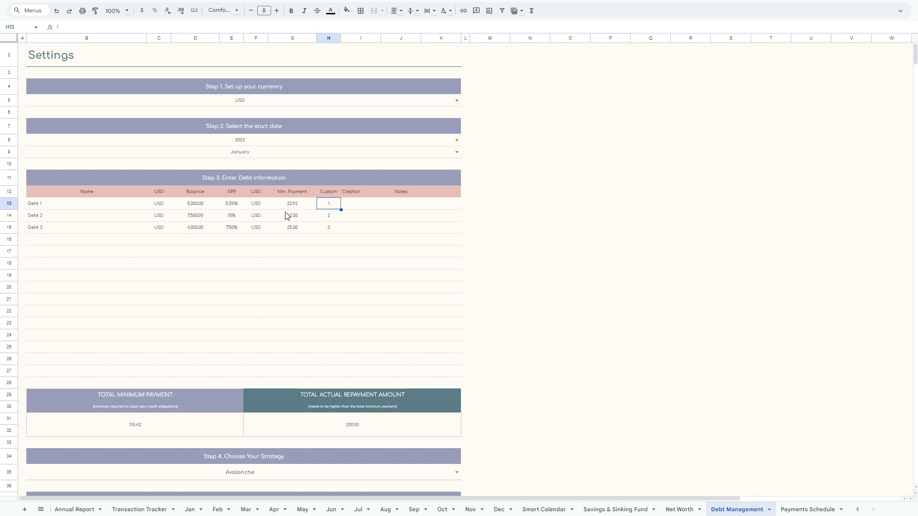
scroll(285, 215, down, 3)
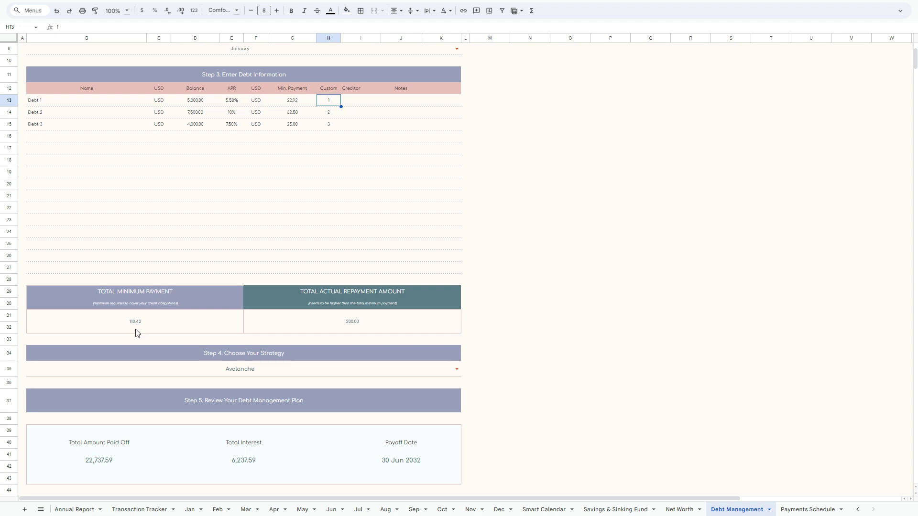
click(291, 332)
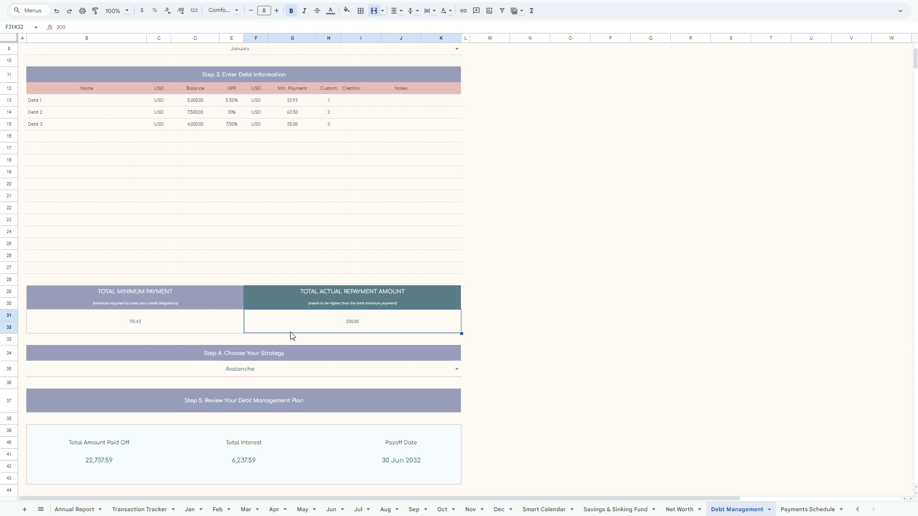
scroll(291, 335, down, 5)
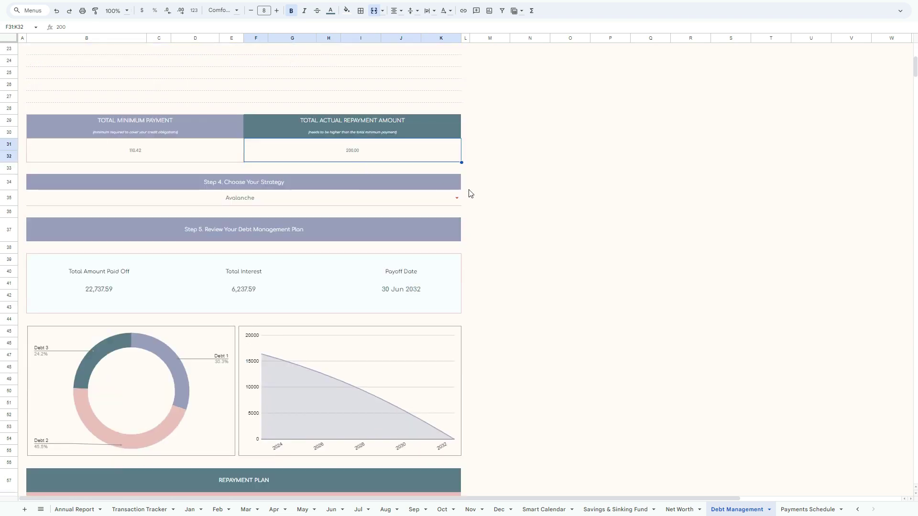
click(414, 161)
text(150)
key(Return)
click(457, 200)
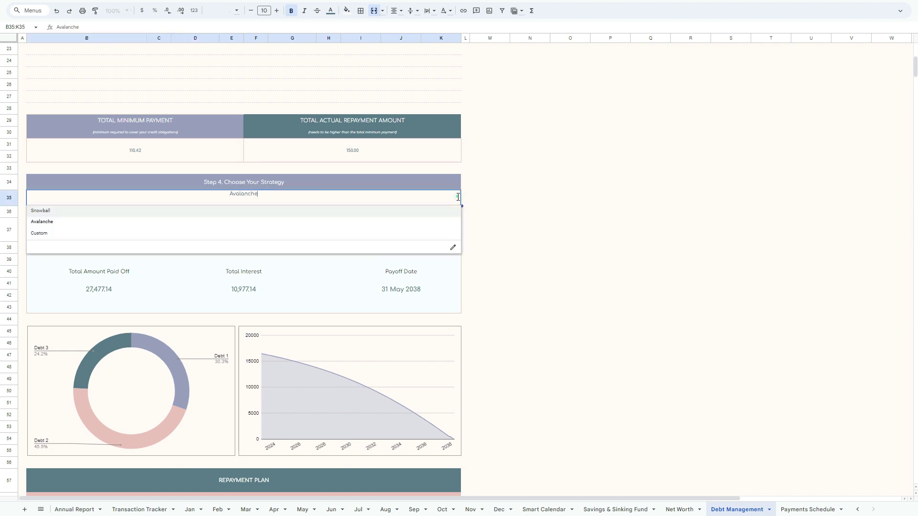
click(403, 212)
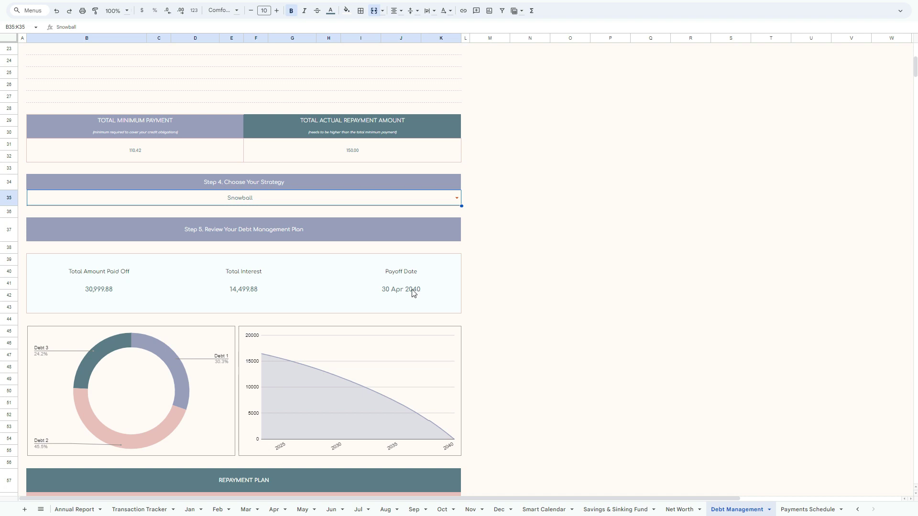
click(457, 198)
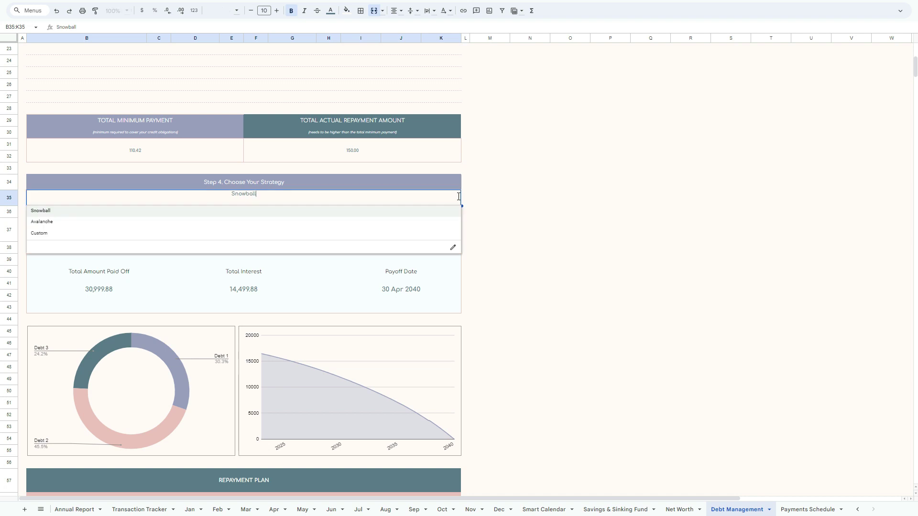
click(408, 221)
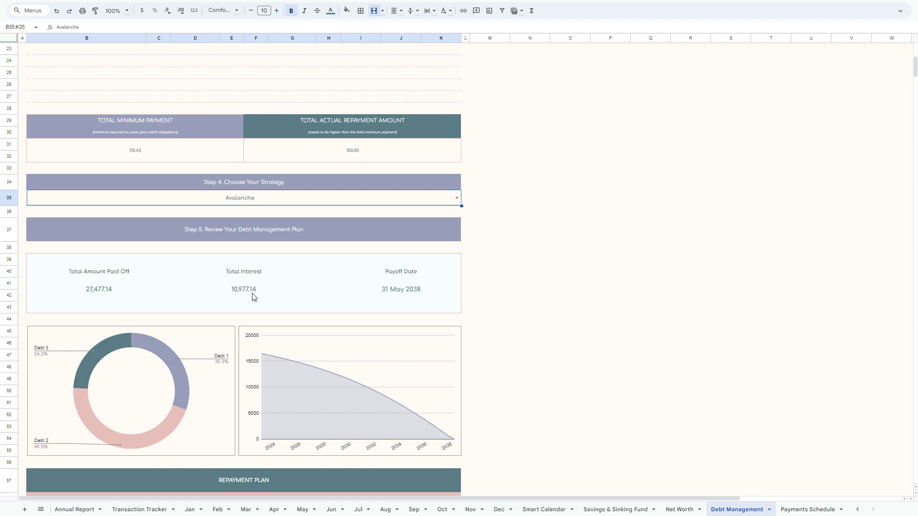
scroll(253, 296, down, 5)
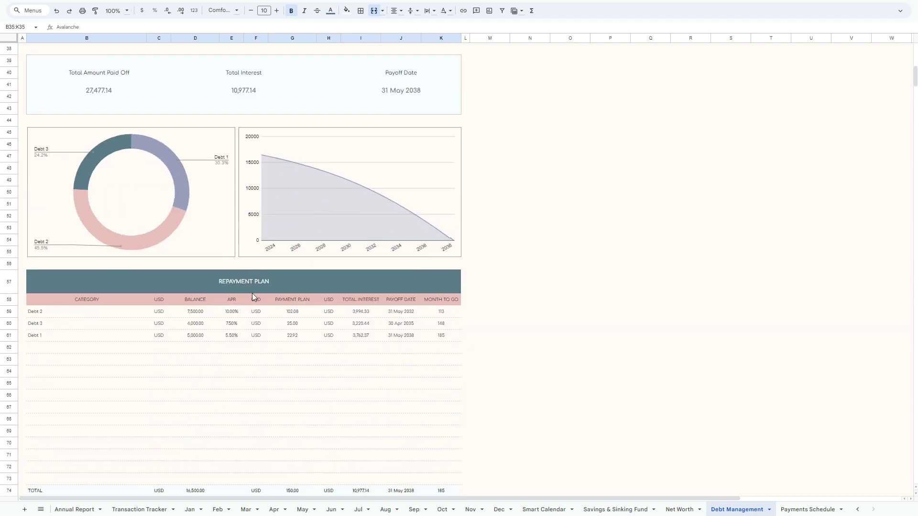
click(261, 287)
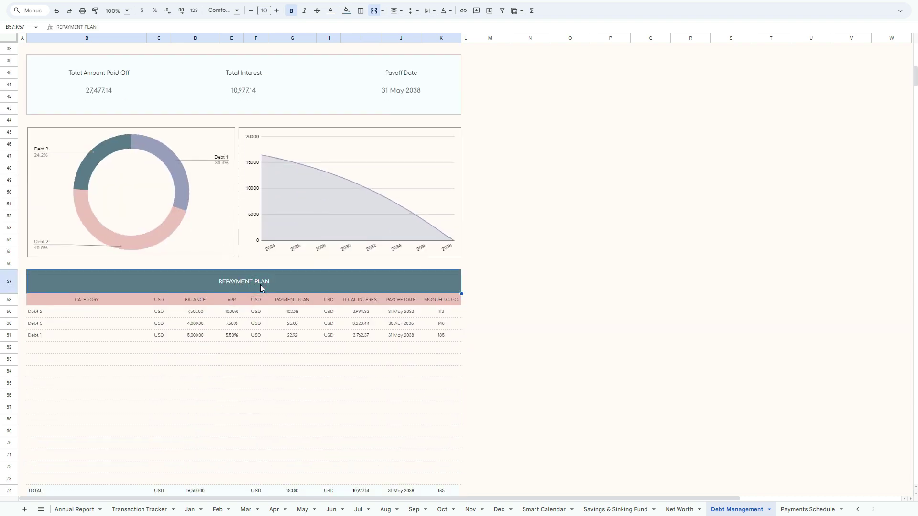
scroll(261, 285, down, 1)
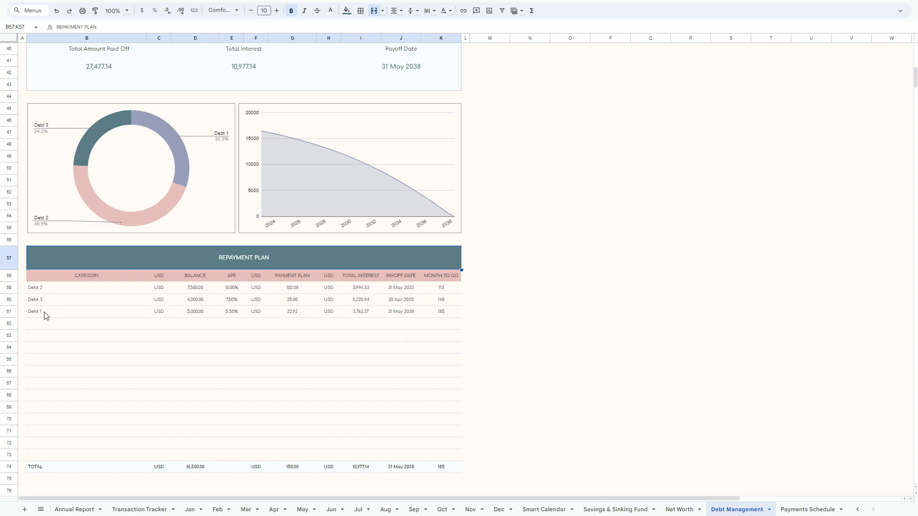
On the Payments Schedule sheet, enter an extra payment of 100 in K20 for Jul-23.
click(794, 510)
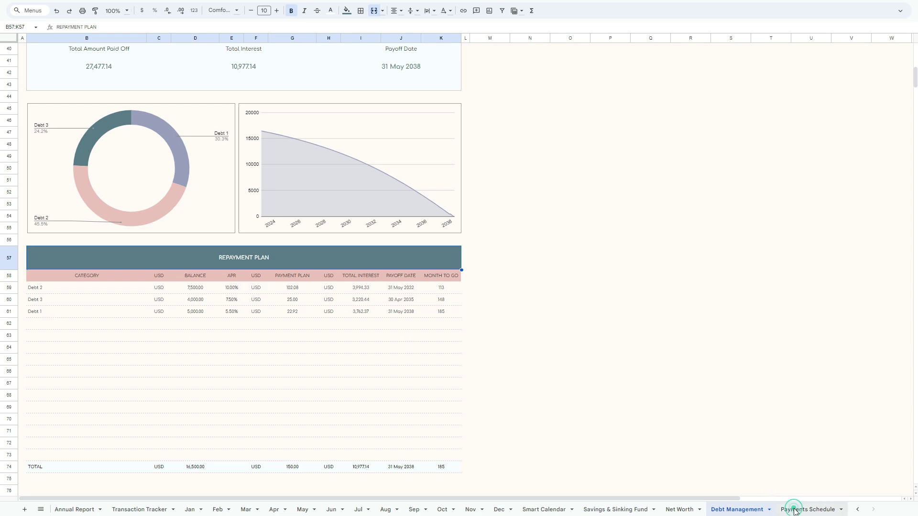
scroll(267, 225, right, 10)
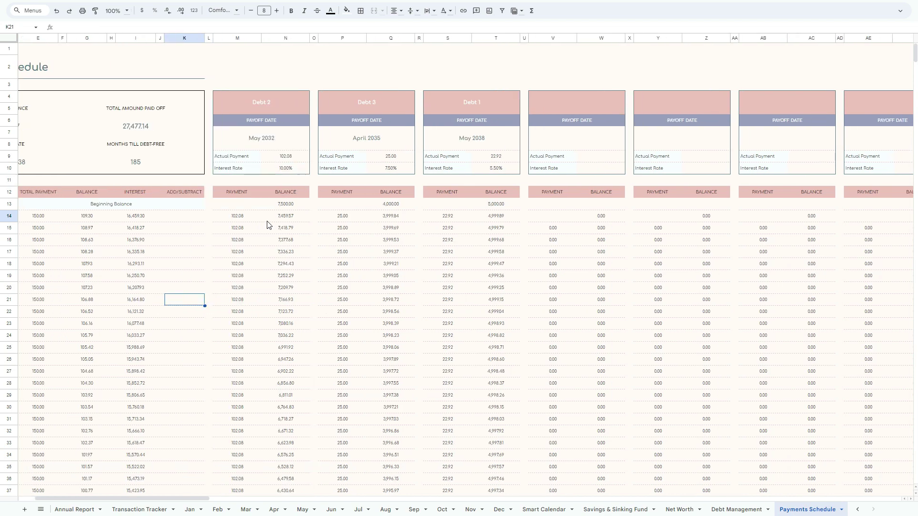
scroll(267, 224, left, 10)
scroll(267, 225, down, 10)
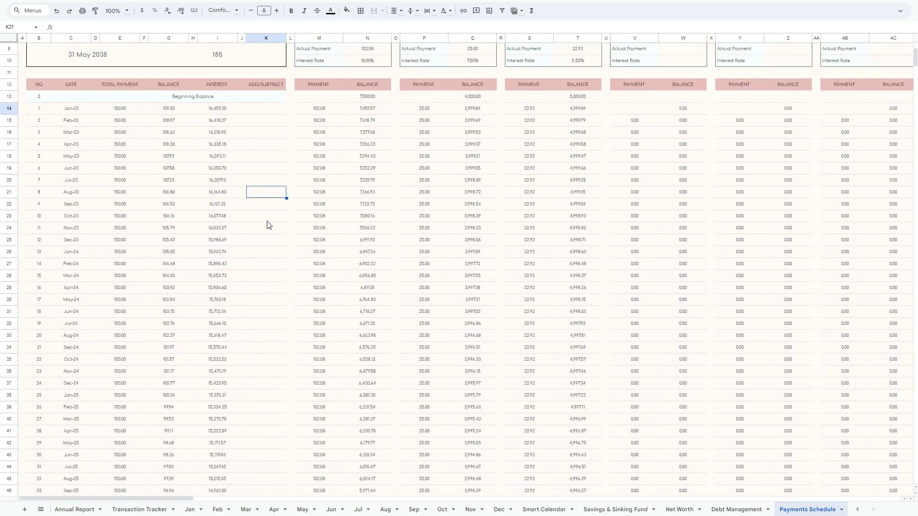
scroll(267, 225, up, 10)
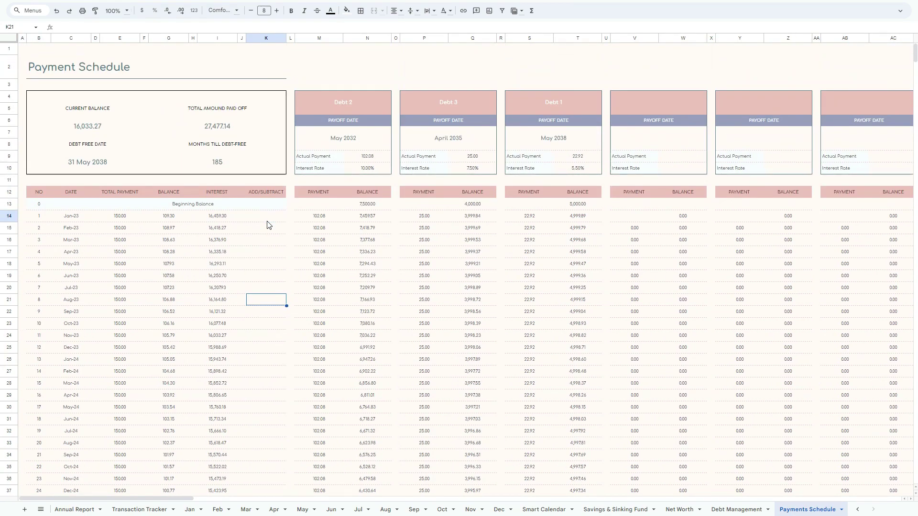
click(268, 236)
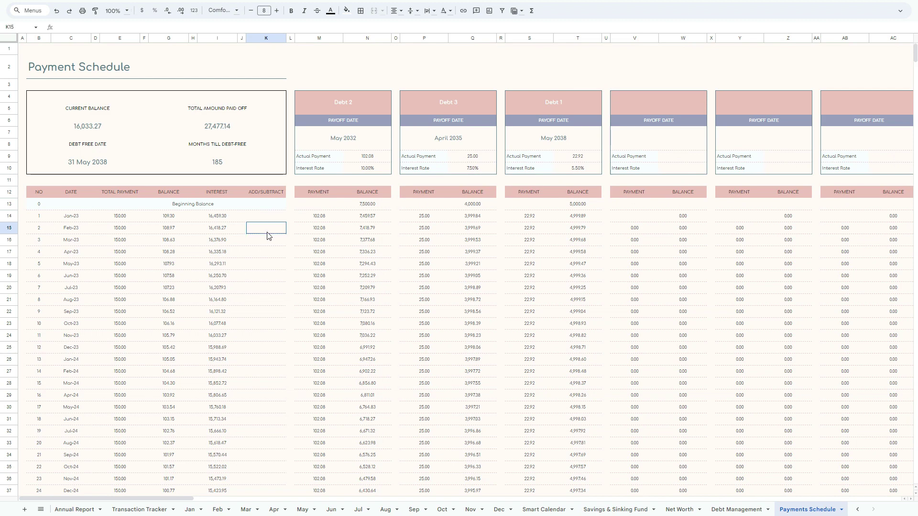
click(267, 289)
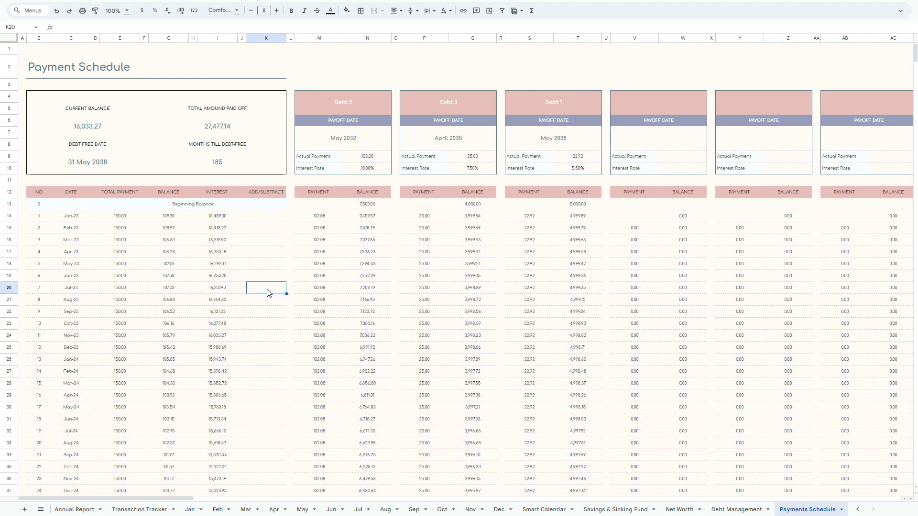
text(100)
key(Return)
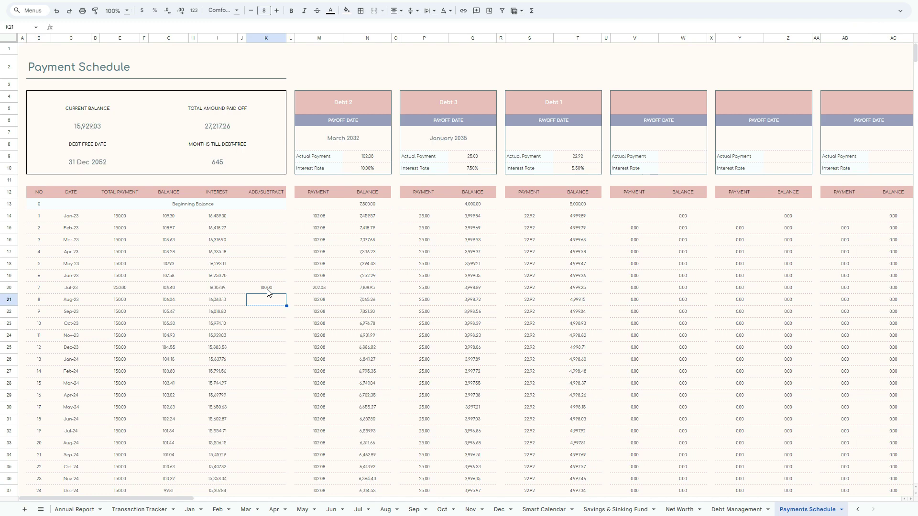
Check the 100.00 extra payment in K20 and Debt 2's balance along row 20.
click(267, 291)
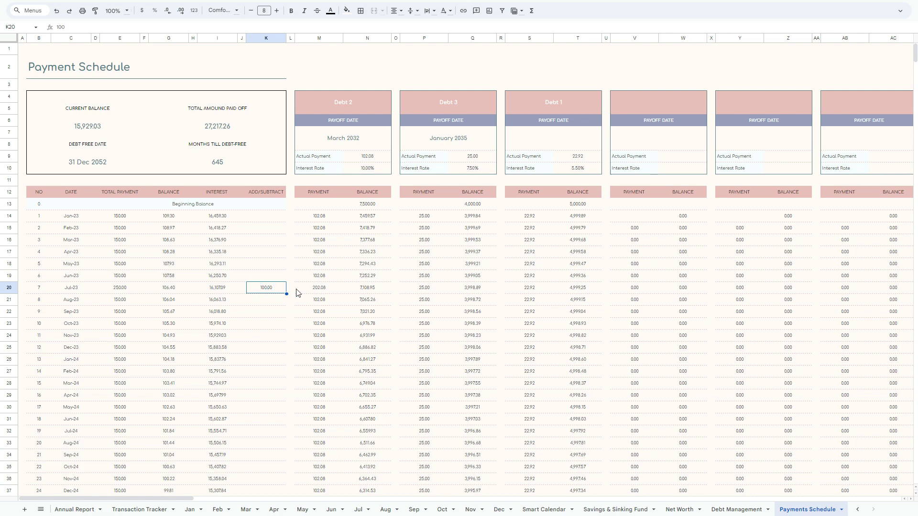
click(291, 289)
key(Right)
key(Right)
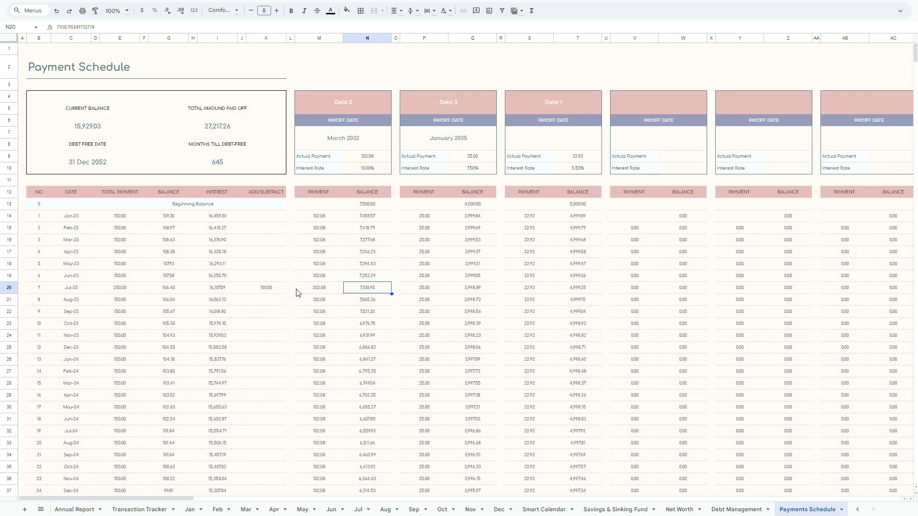
Return to the Debt Management sheet and review the debt table's Name and APR headers.
click(718, 508)
scroll(195, 315, up, 10)
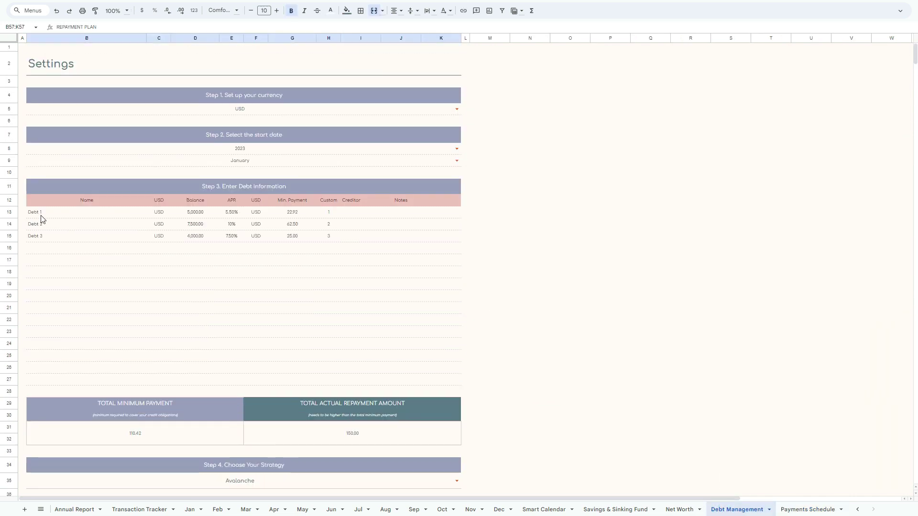
click(45, 213)
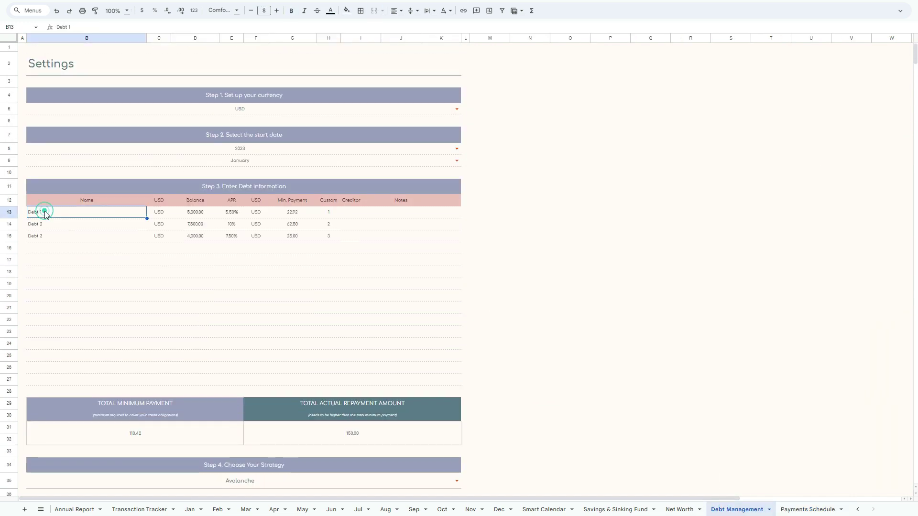
click(94, 203)
key(Right)
key(Right)
key(Right)
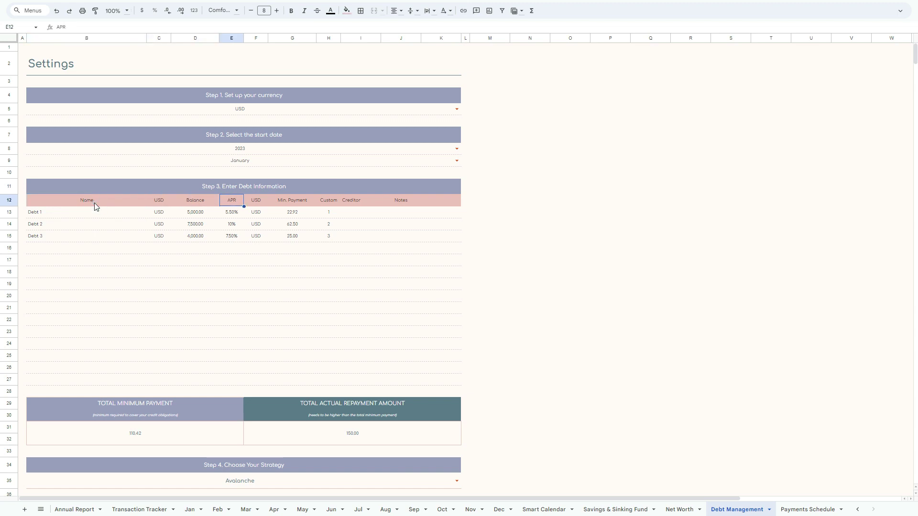
Inspect the 150.00 total actual repayment and the total minimum payment formula.
scroll(94, 203, down, 3)
click(352, 364)
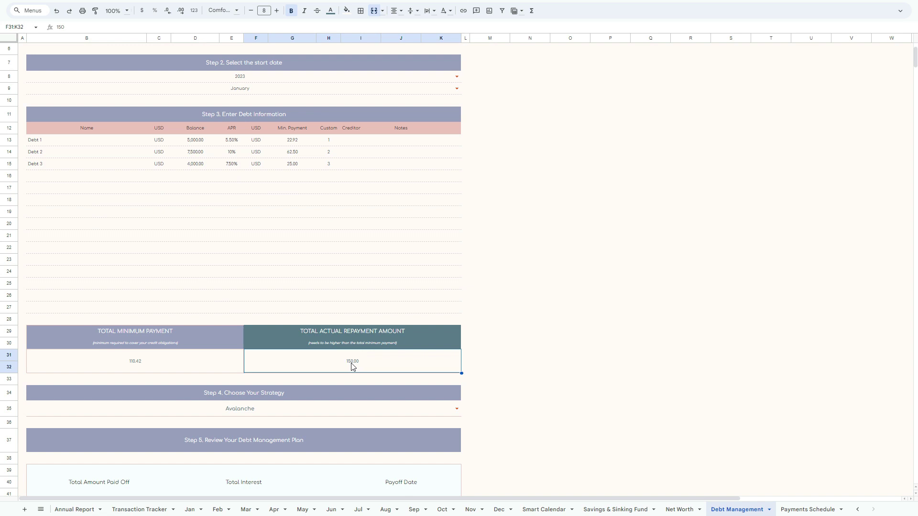
click(174, 366)
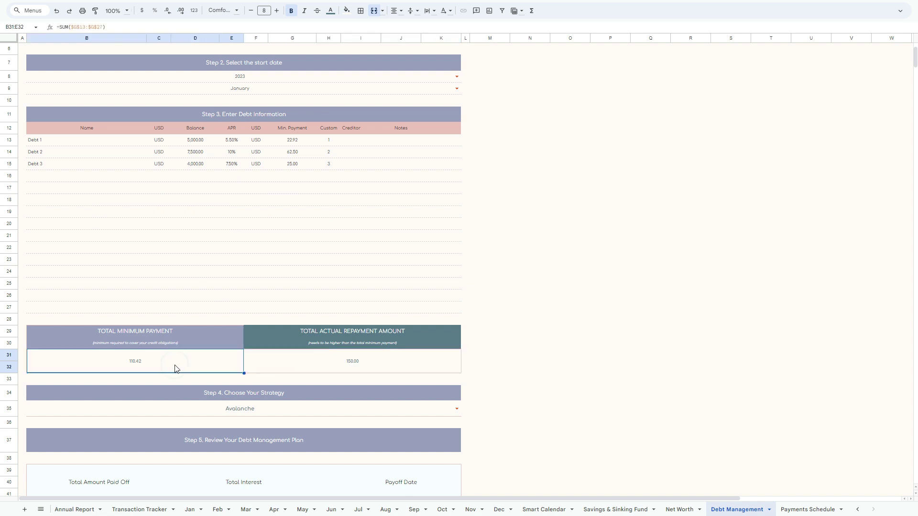
scroll(174, 365, down, 3)
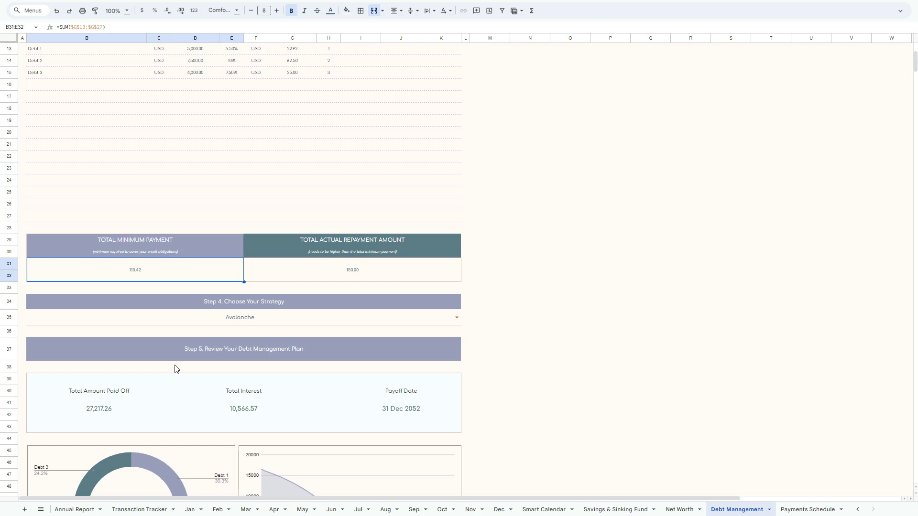
scroll(175, 368, up, 4)
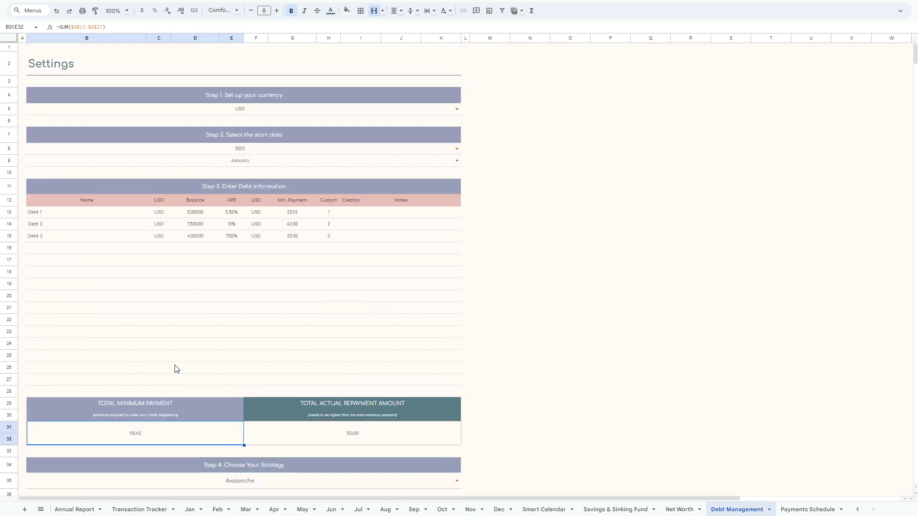